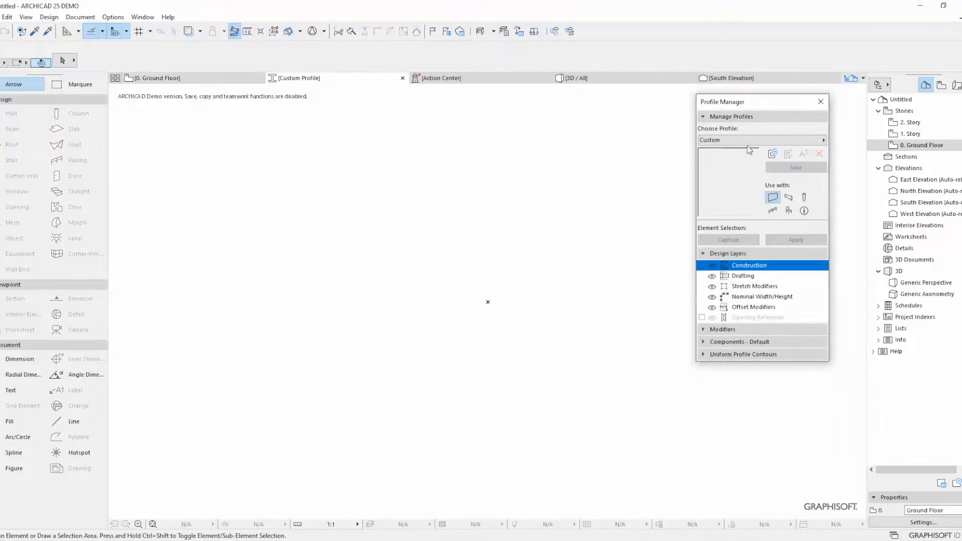
# Create a new custom profile named Twisted Column 1.
pyautogui.click(772, 154)
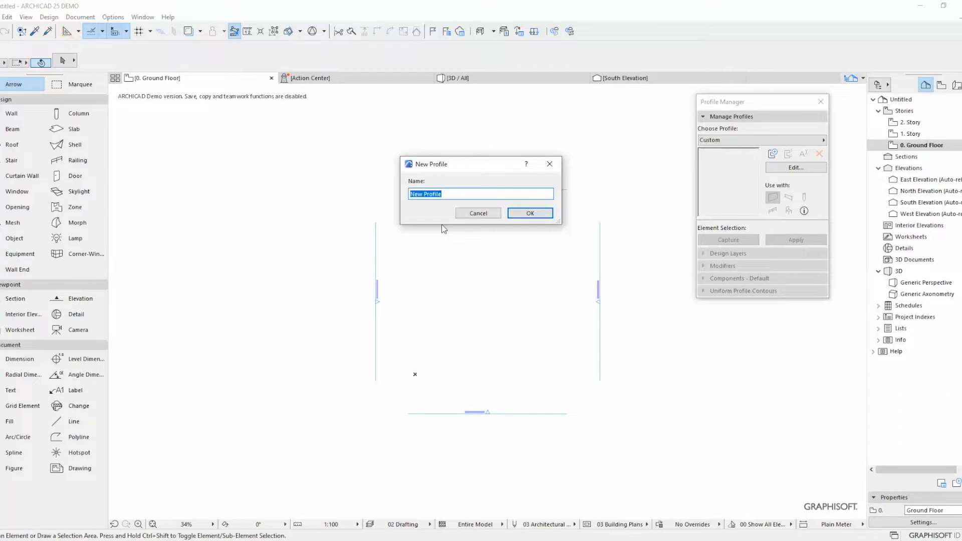
pyautogui.press('BackSpace')
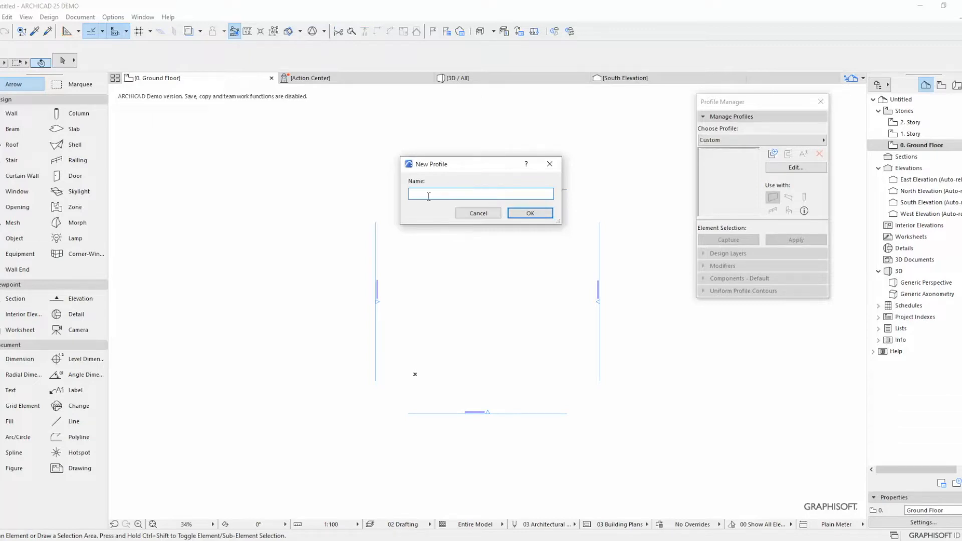
pyautogui.write('Twisted Column 1')
pyautogui.click(526, 213)
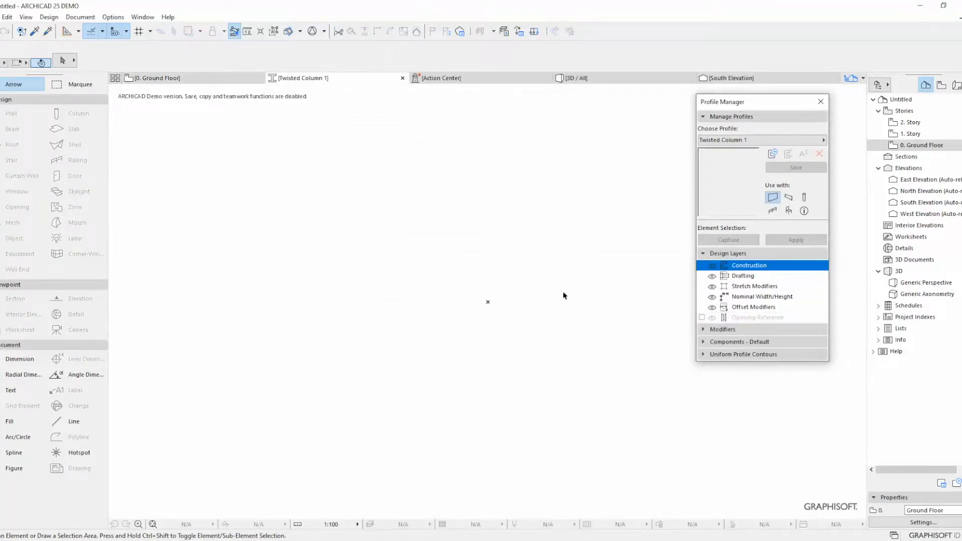
# Draw a circle with radius 120 centred on the profile origin.
pyautogui.click(18, 437)
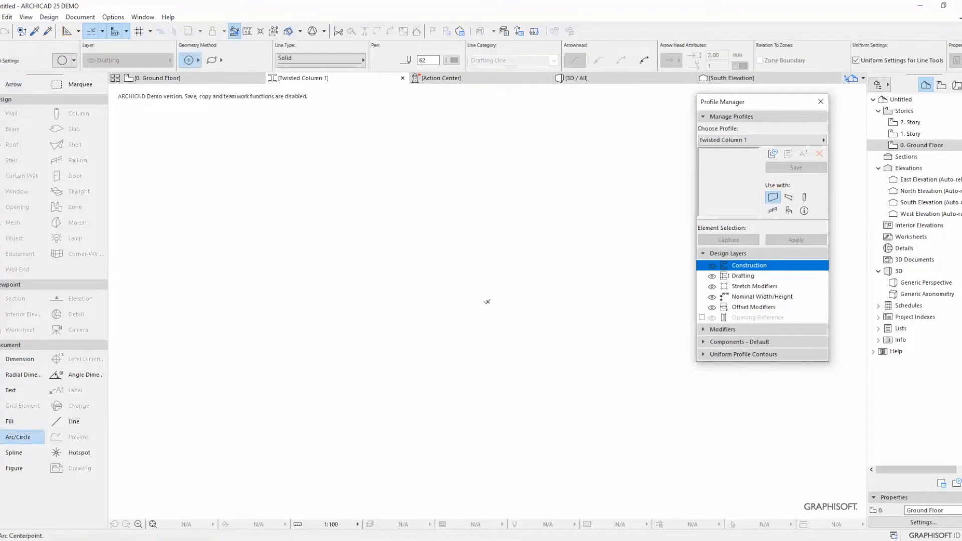
pyautogui.click(488, 301)
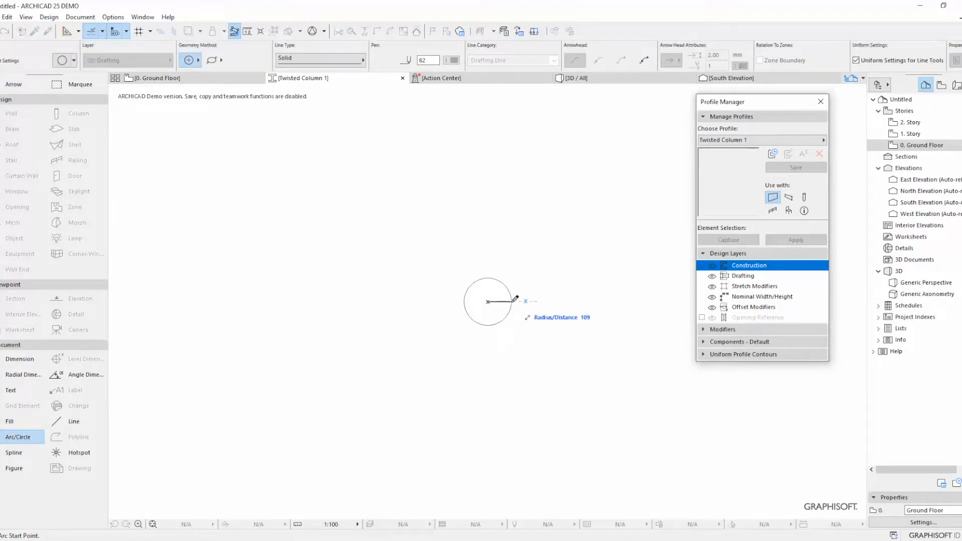
pyautogui.write('1200')
pyautogui.press('Return')
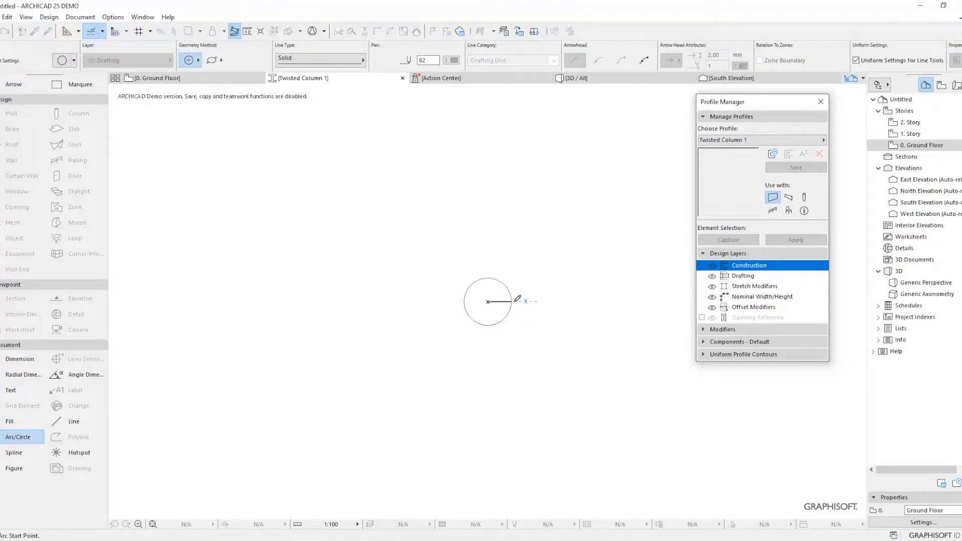
pyautogui.press('Escape')
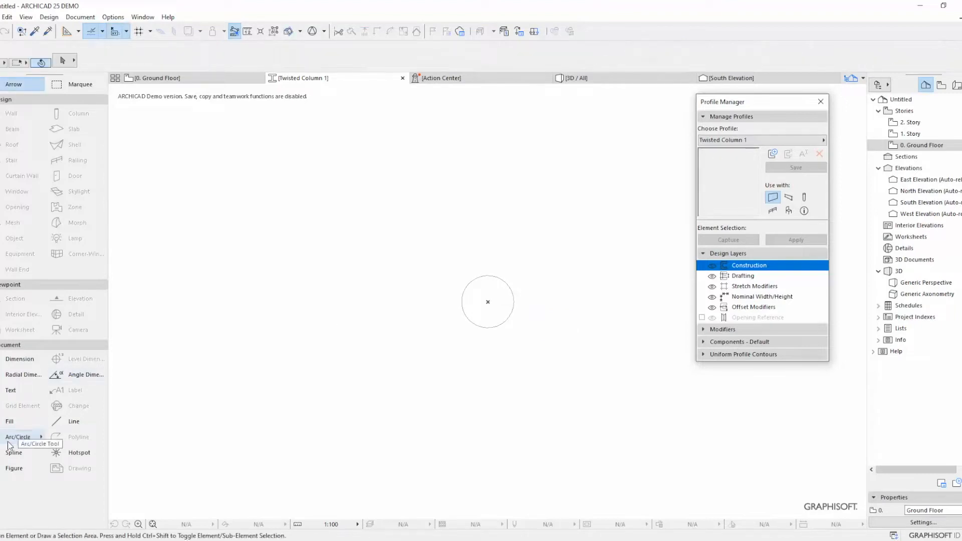
# Draw a concentric inner circle with radius 100 at the profile origin.
pyautogui.click(17, 437)
pyautogui.click(488, 302)
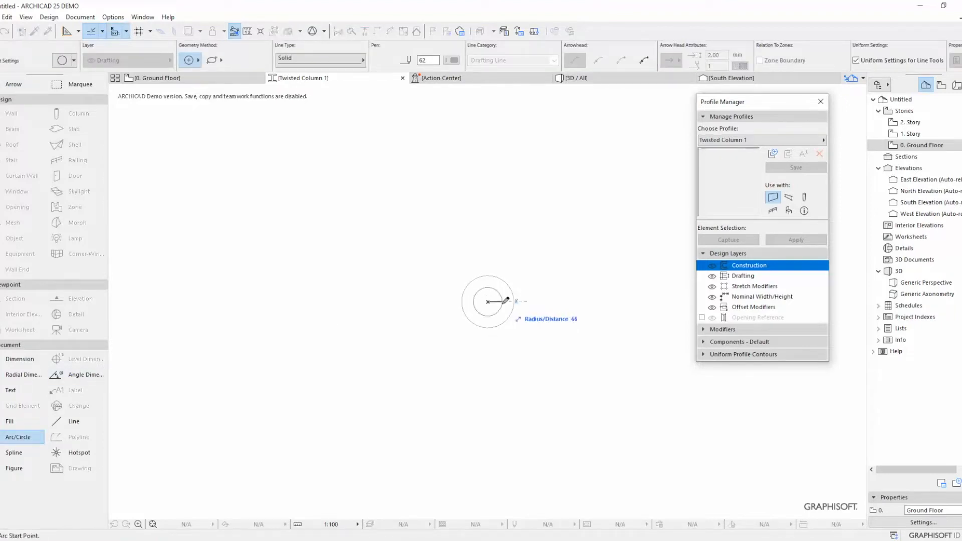
pyautogui.write('100')
pyautogui.press('Return')
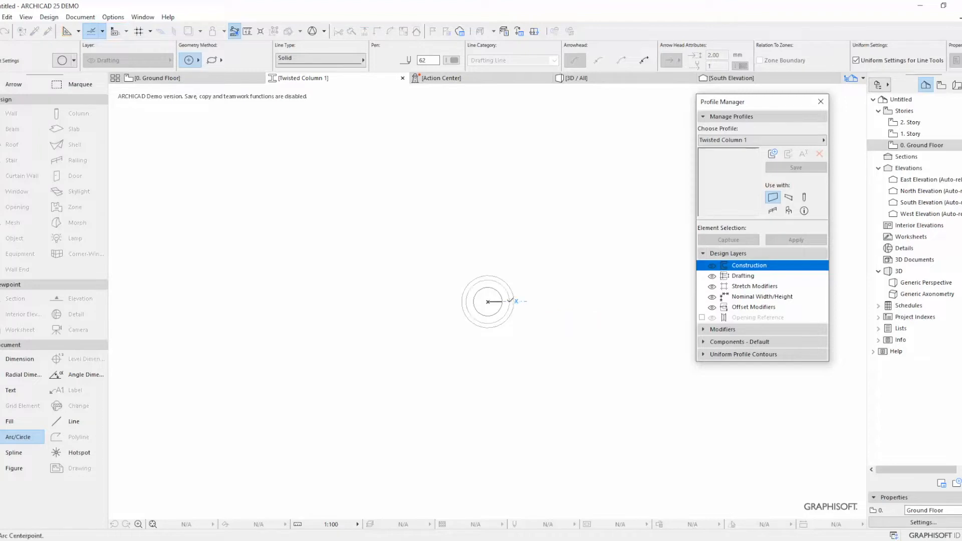
pyautogui.press('Escape')
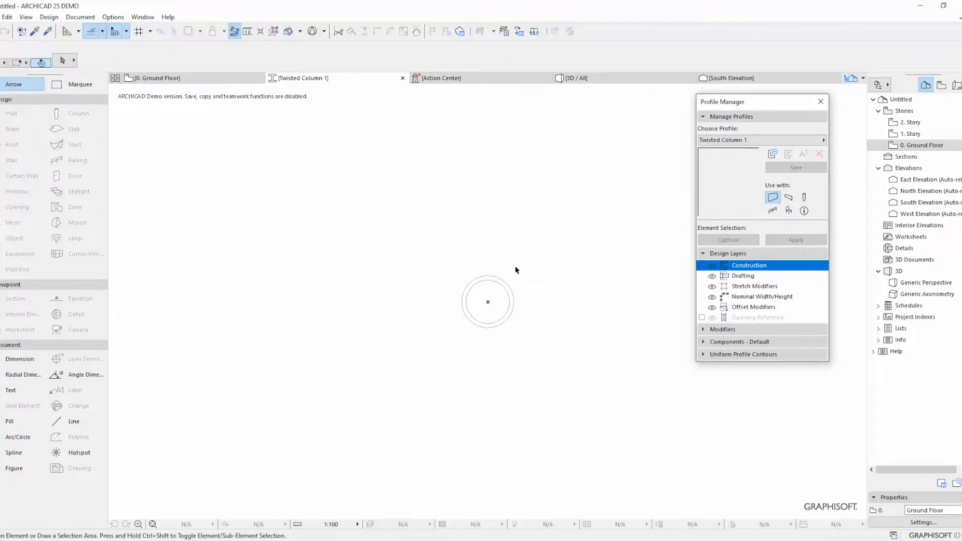
# Turn on guide lines in the profile editor.
pyautogui.press('g')
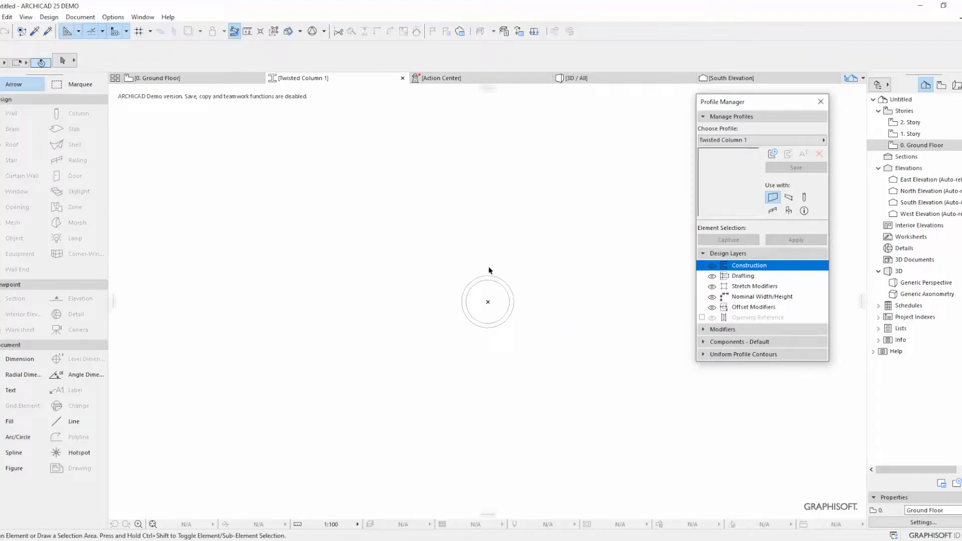
# Try placing guide lines against the outer circle, and remove all guide lines.
pyautogui.moveTo(114, 299); pyautogui.dragTo(462, 303)
pyautogui.moveTo(492, 89); pyautogui.dragTo(485, 276)
pyautogui.moveTo(488, 83); pyautogui.dragTo(552, 322)
pyautogui.rightClick(462, 265)
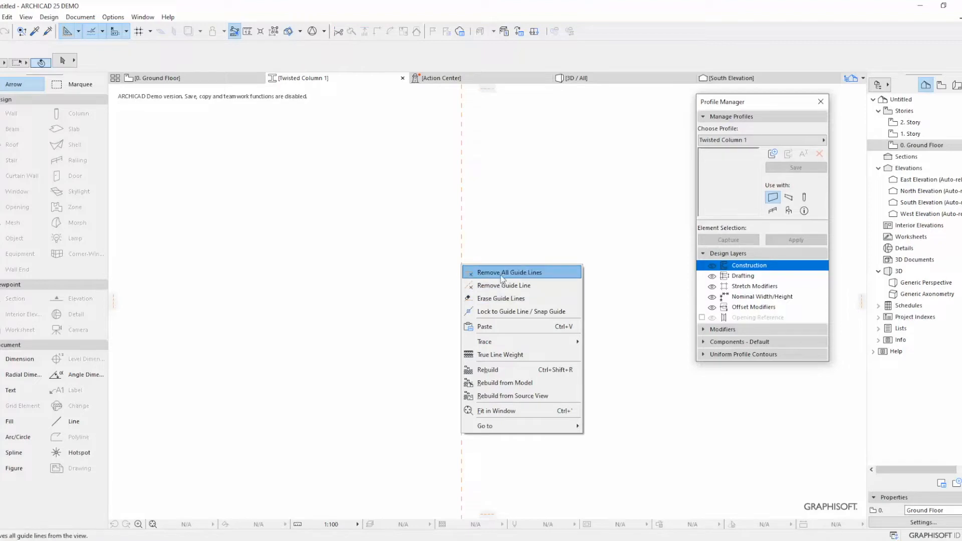
pyautogui.click(501, 273)
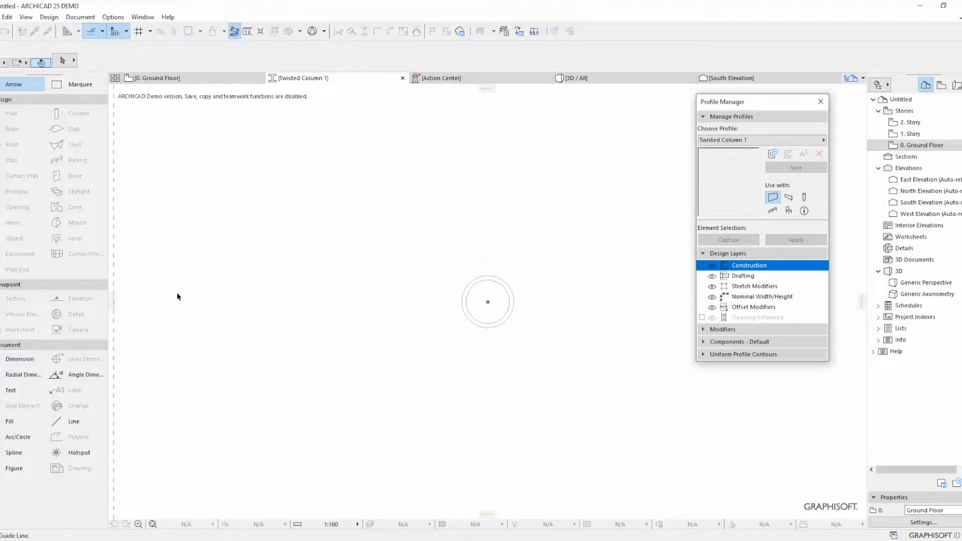
# Place two vertical and two horizontal guide lines tangent to the outer circle.
pyautogui.moveTo(472, 317)
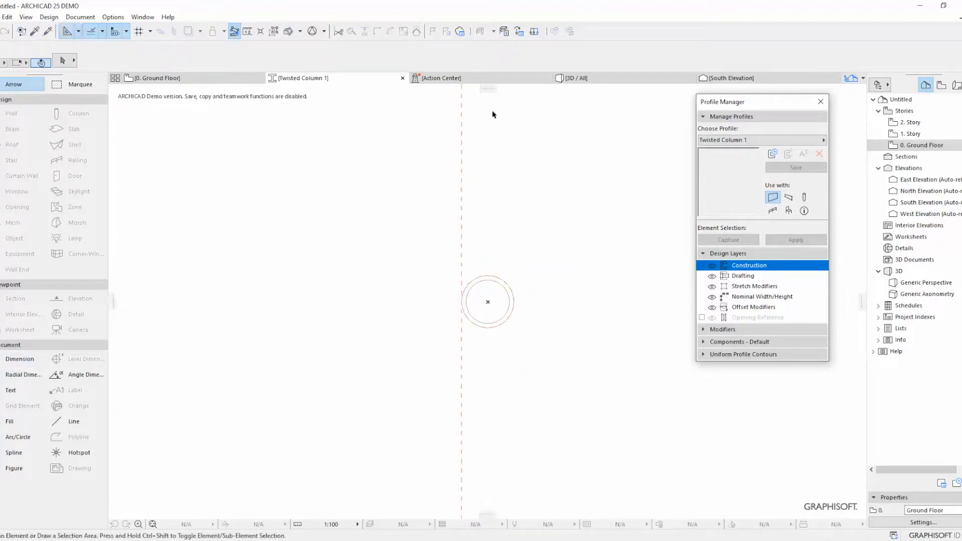
pyautogui.moveTo(488, 275)
pyautogui.moveTo(862, 301); pyautogui.dragTo(705, 304)
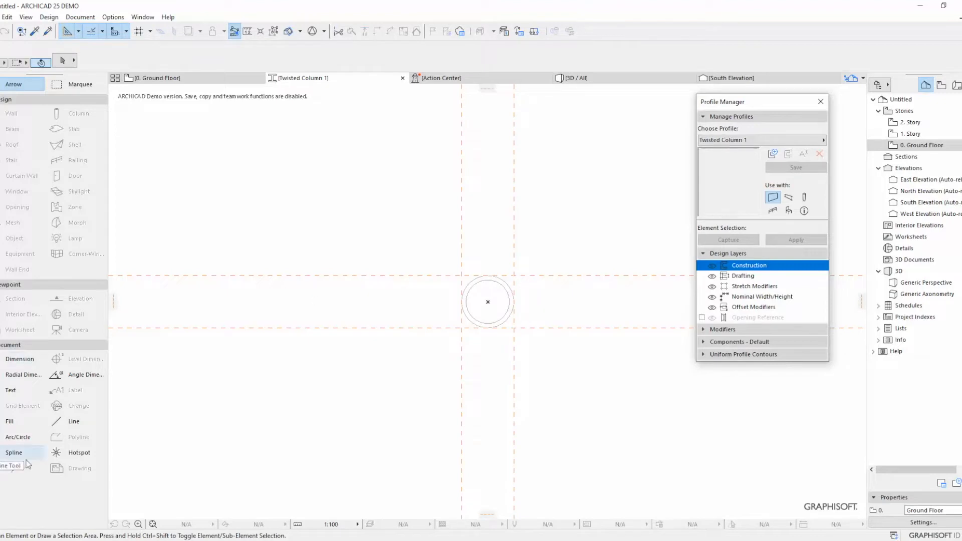
# Try a 240 by 240 rectangle made with the Line tool above the circles, and delete it.
pyautogui.click(67, 420)
pyautogui.click(236, 60)
pyautogui.click(461, 276)
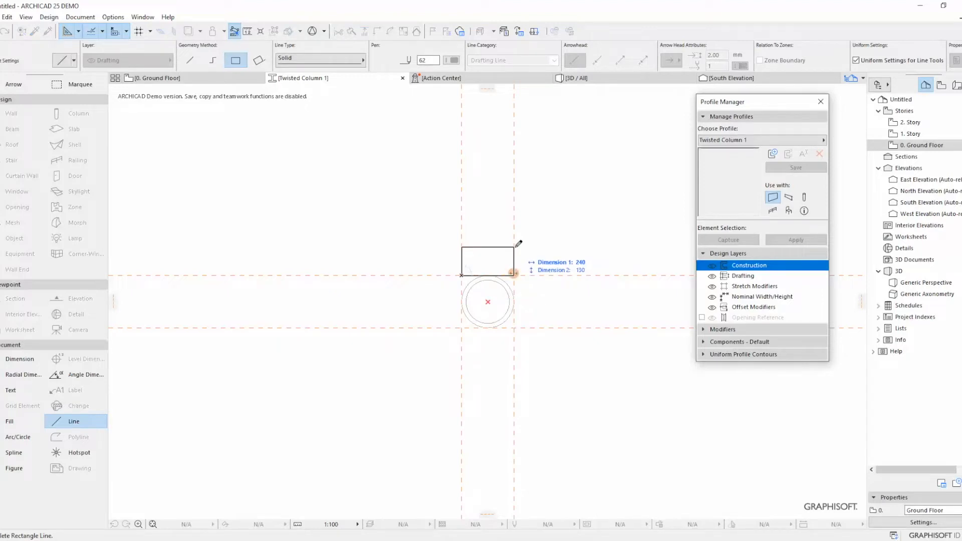
pyautogui.write('240')
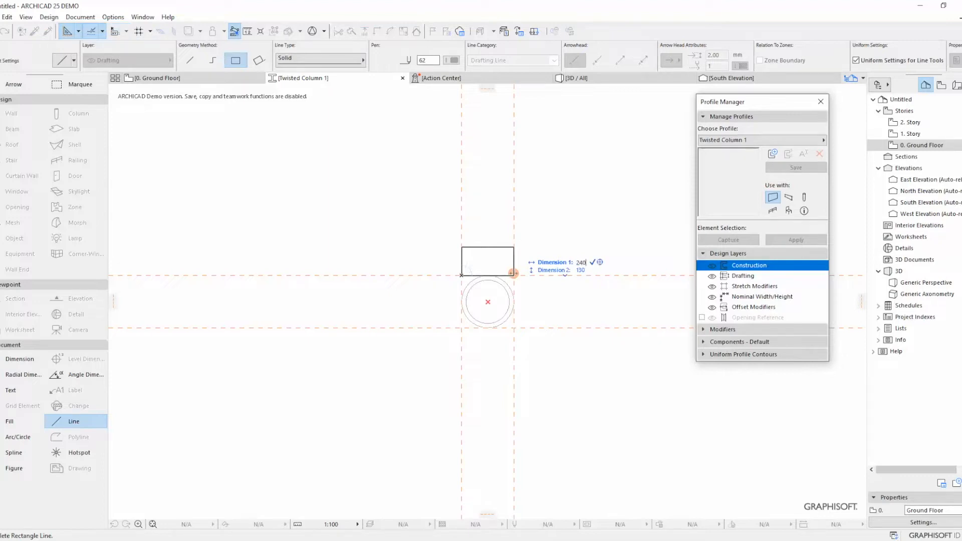
pyautogui.press('Tab')
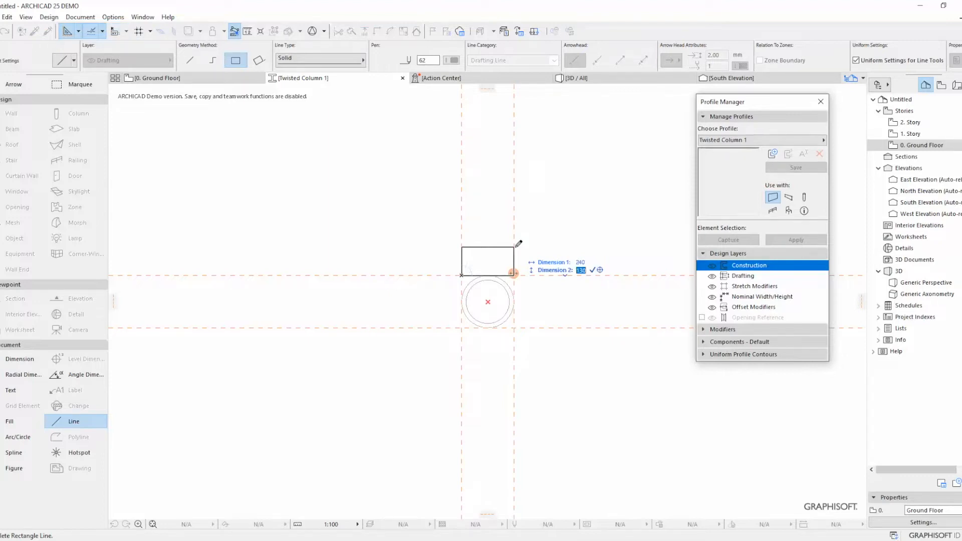
pyautogui.write('240')
pyautogui.press('Return')
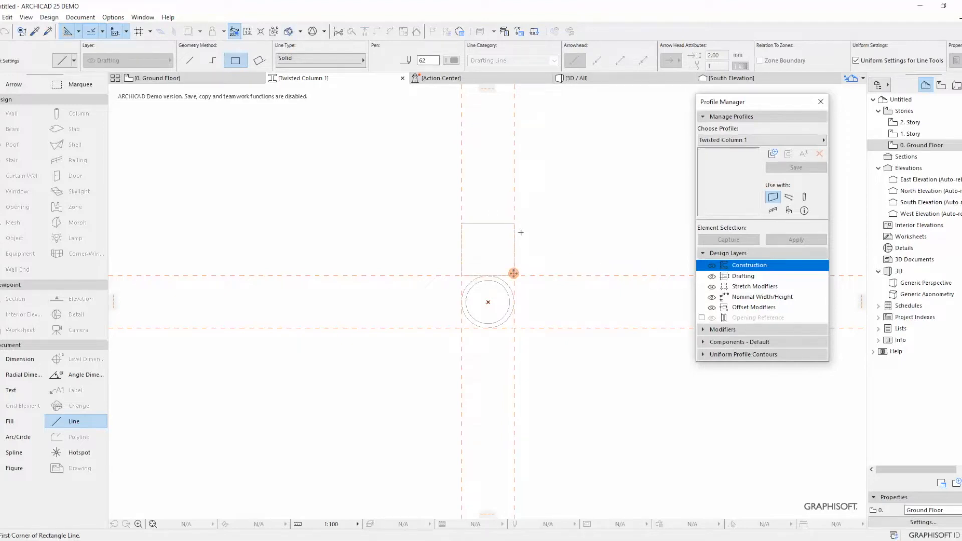
pyautogui.press('Escape')
pyautogui.click(495, 224)
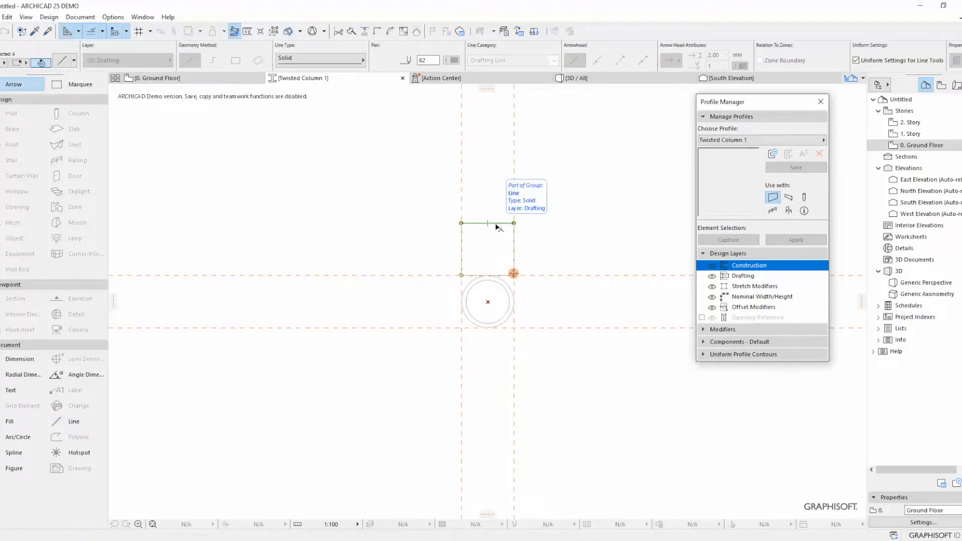
pyautogui.press('Delete')
# Draw a 240 by 120 line rectangle upward from the intersection of the left and upper guide lines.
pyautogui.click(73, 422)
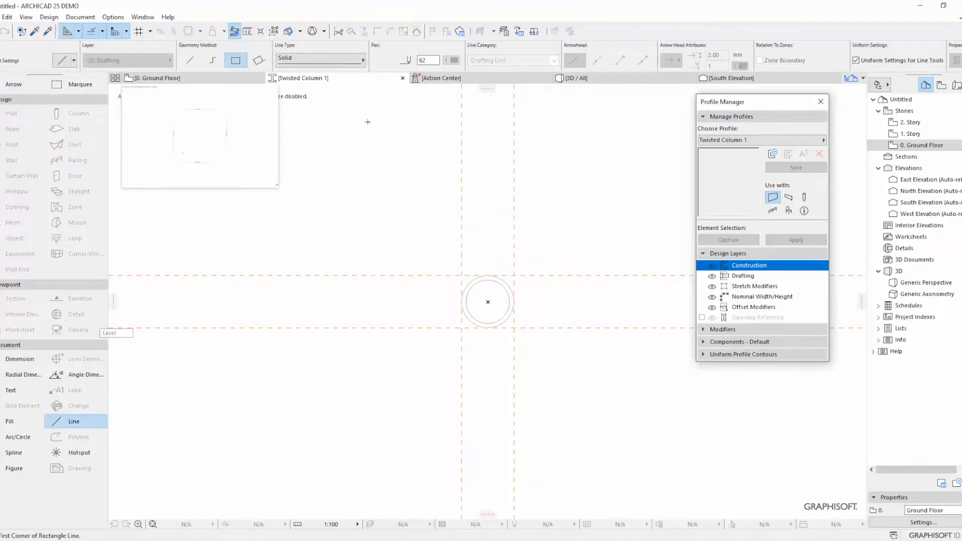
pyautogui.click(461, 276)
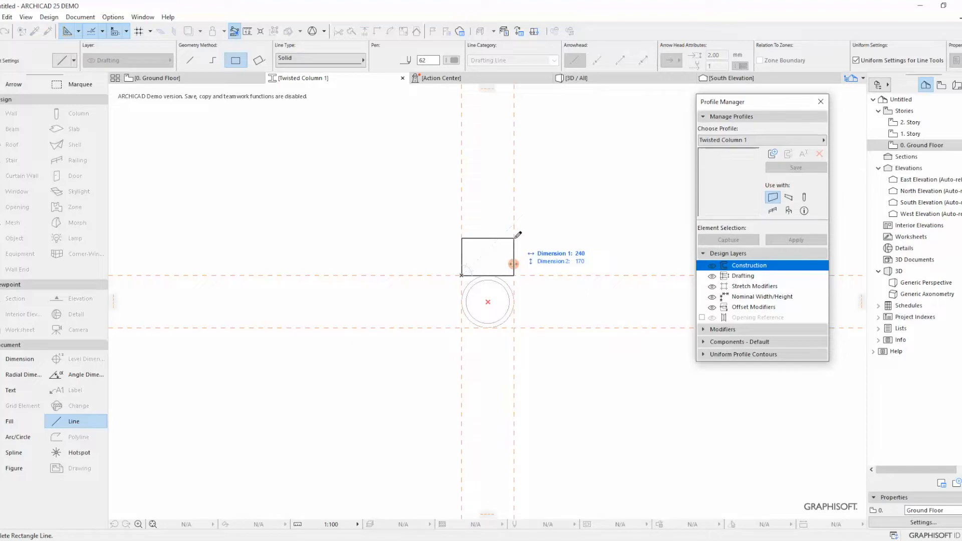
pyautogui.press('Tab')
pyautogui.press('Tab')
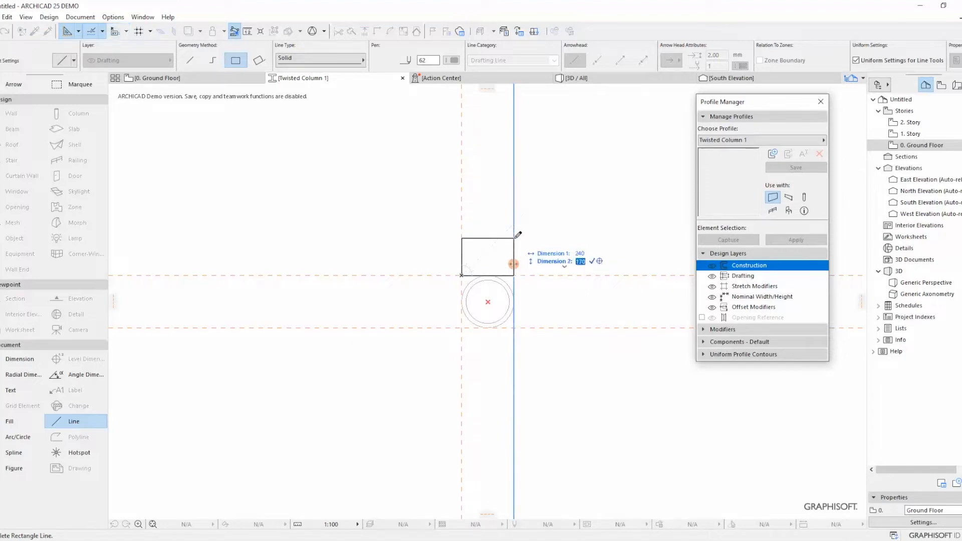
pyautogui.write('12')
pyautogui.press('Return')
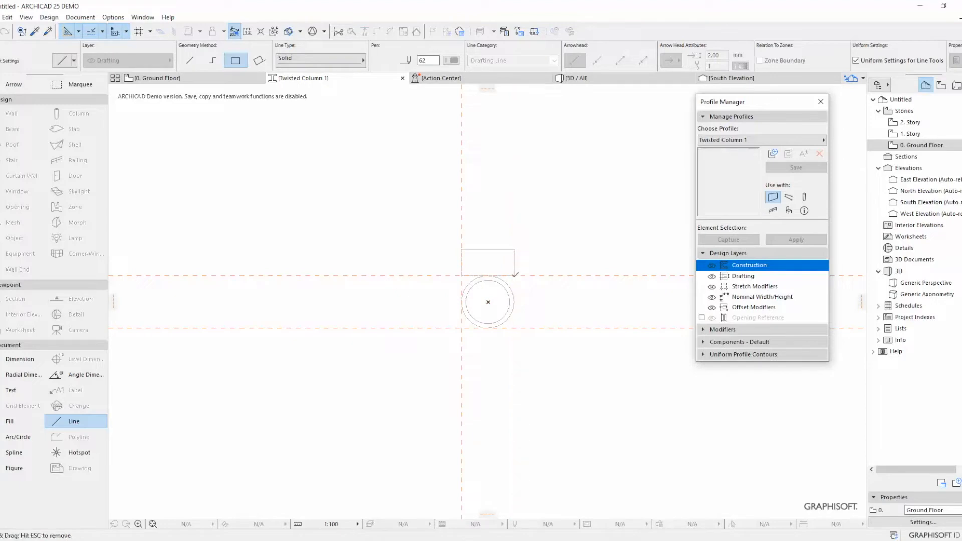
pyautogui.press('Escape')
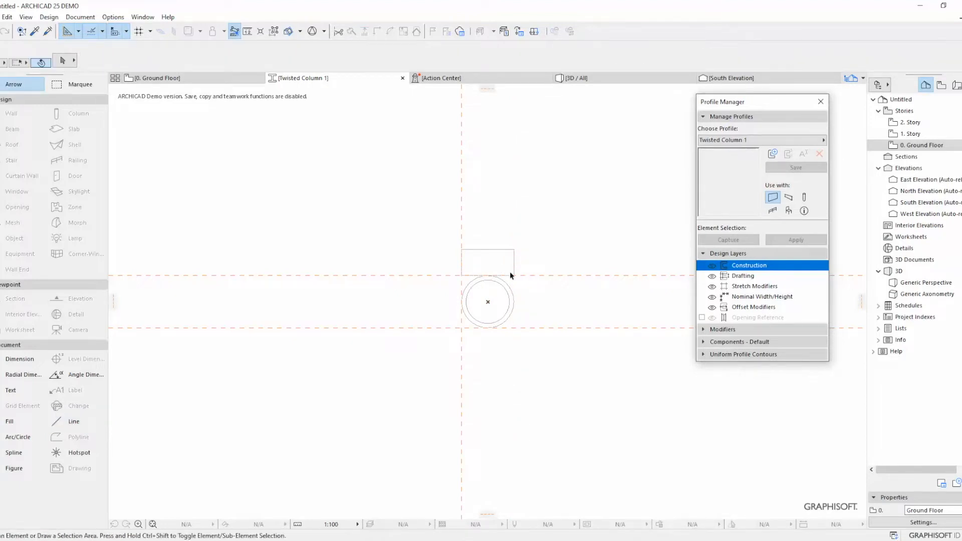
# Copy the rectangle to the left so the copy sits edge to edge with the original.
pyautogui.click(514, 276)
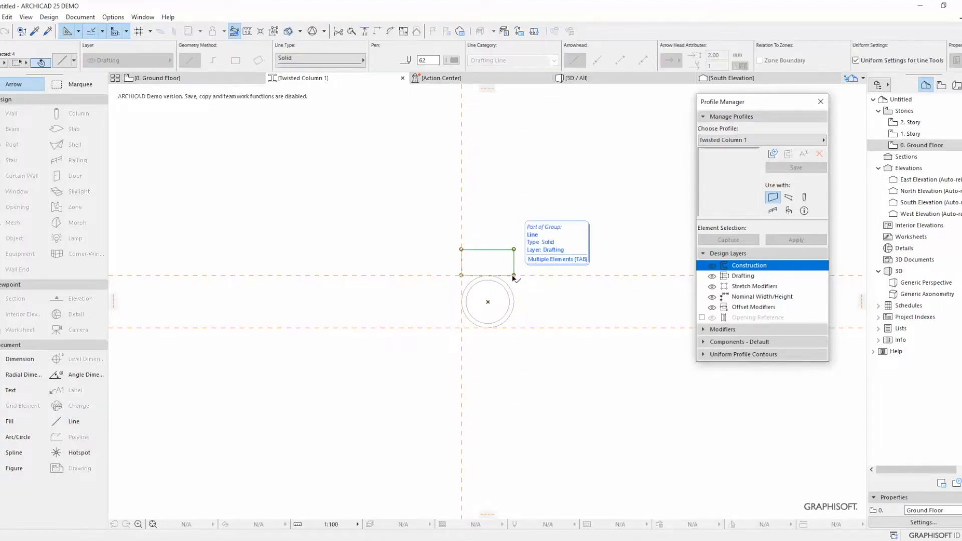
pyautogui.click(514, 275)
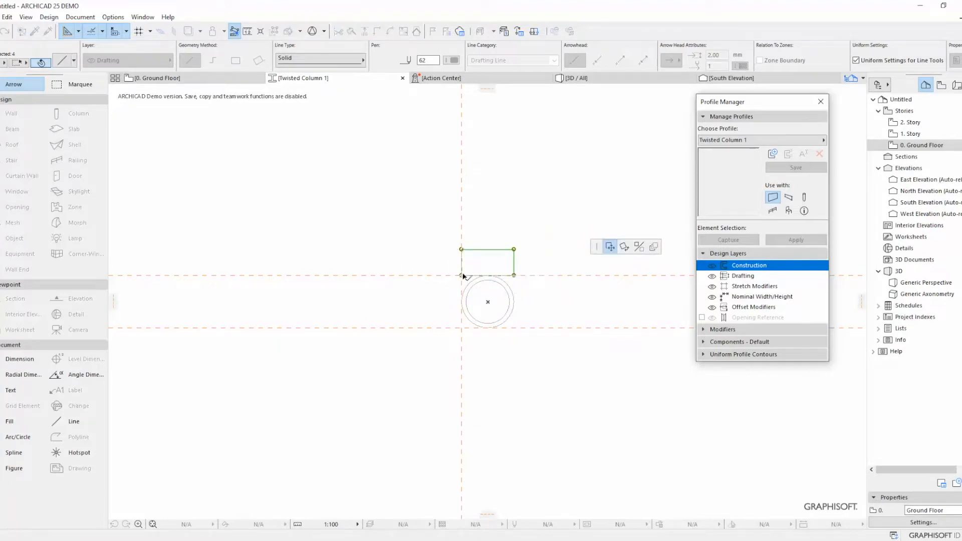
pyautogui.keyDown('ctrl'); pyautogui.click(462, 276); pyautogui.keyUp('ctrl')
pyautogui.click(341, 237)
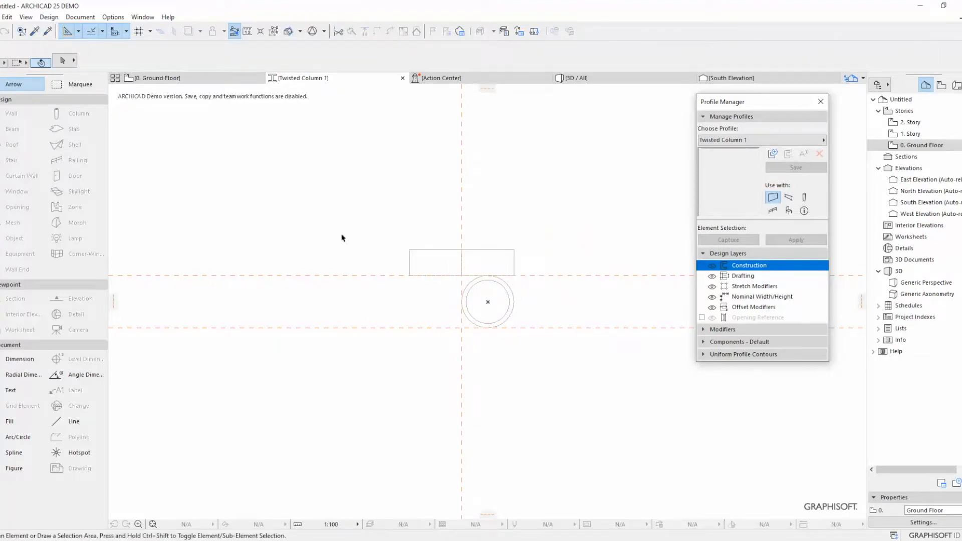
# Replace the two side-by-side rectangles with a single line rectangle spanning both.
pyautogui.click(71, 421)
pyautogui.click(409, 249)
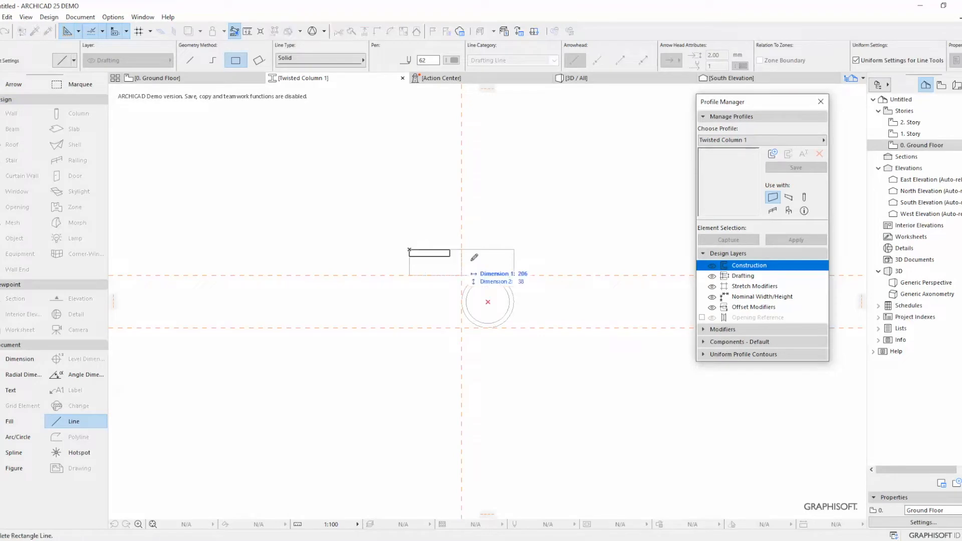
pyautogui.click(514, 275)
pyautogui.press('Escape')
pyautogui.click(471, 257)
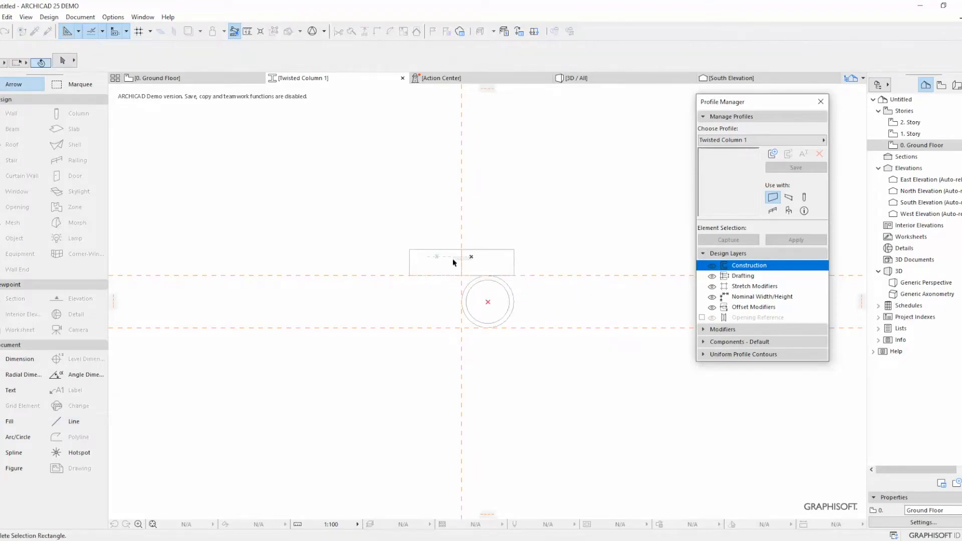
pyautogui.click(453, 262)
pyautogui.press('Escape')
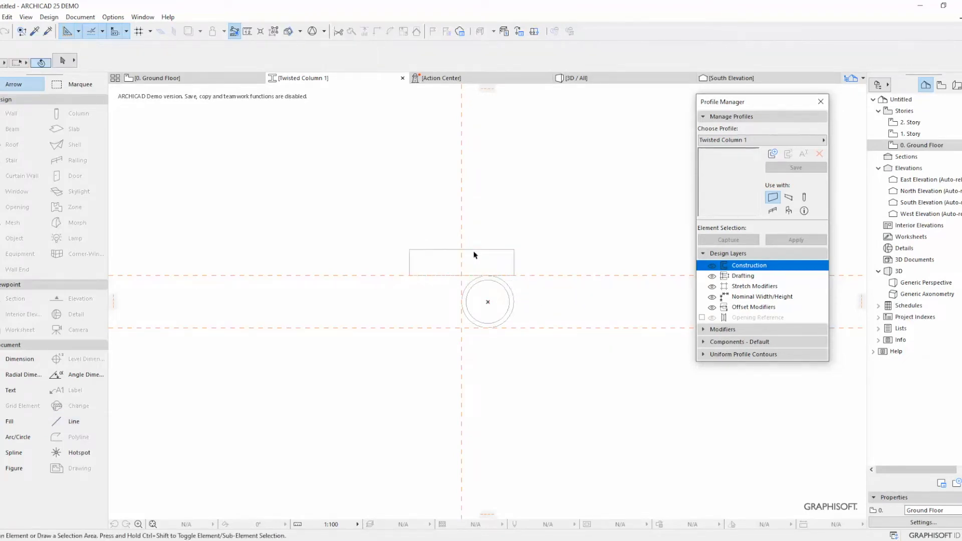
# Rotate a copy of the long rectangle 90° counterclockwise about its lower-left corner.
pyautogui.click(514, 253)
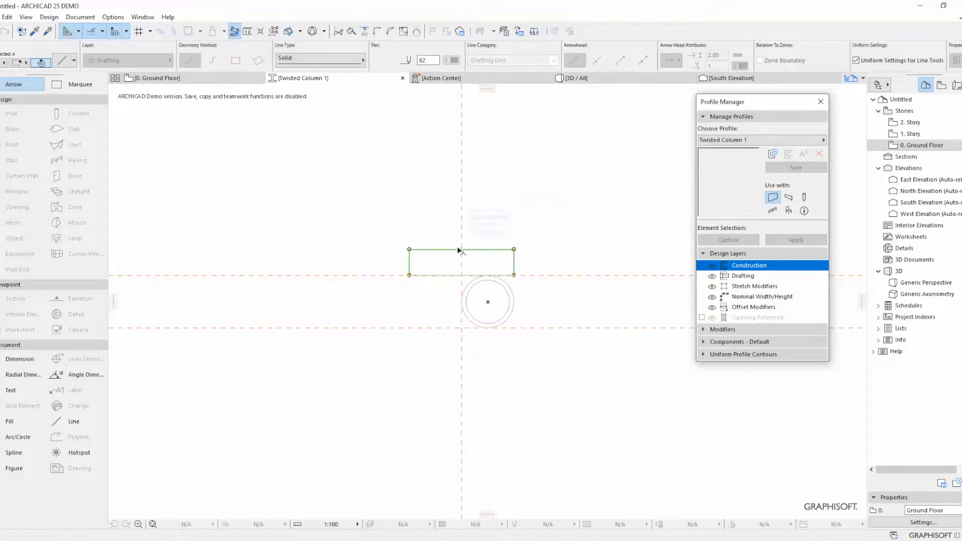
pyautogui.hotkey('ctrl', 'e')
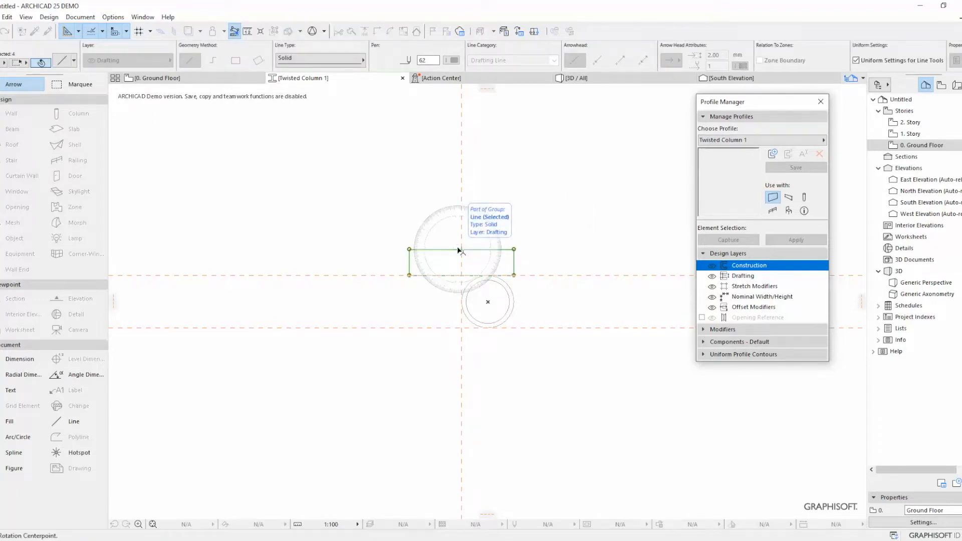
pyautogui.click(410, 275)
pyautogui.click(420, 275)
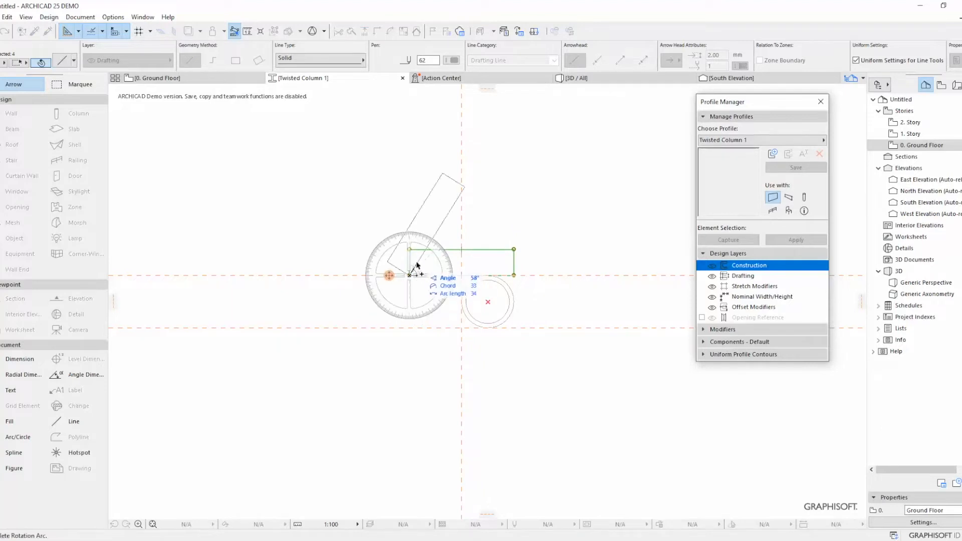
pyautogui.click(416, 183)
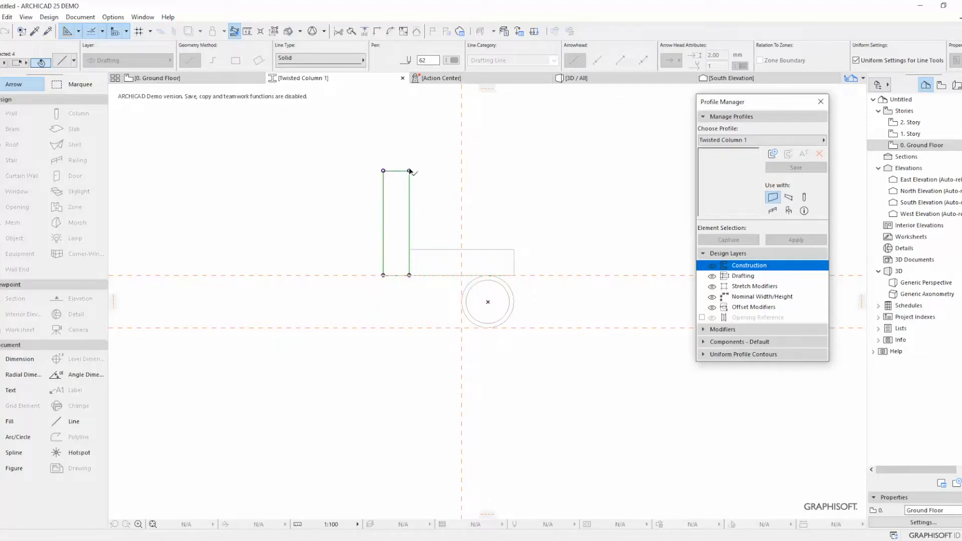
# Move the upright rectangle so its upper-right corner sits at the intersection of the left and upper guide lines.
pyautogui.click(384, 171)
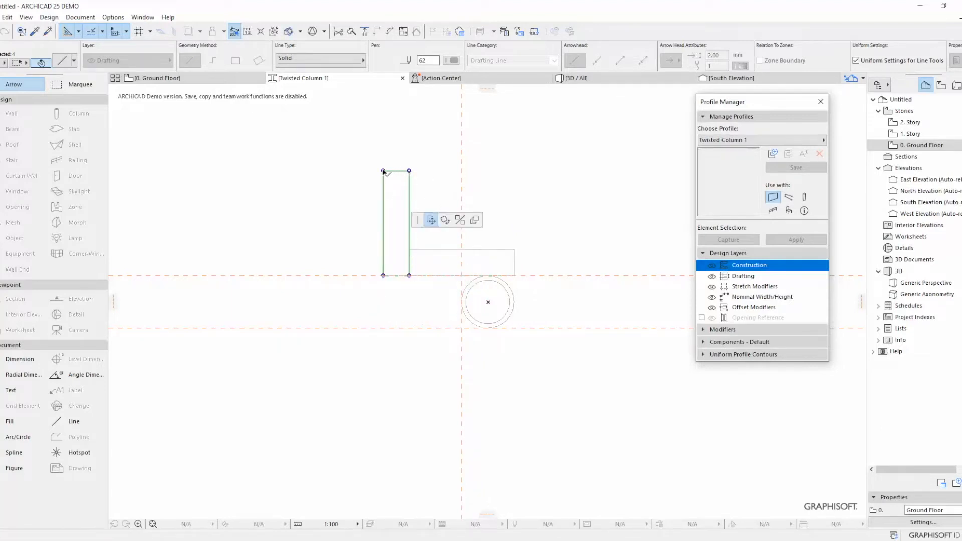
pyautogui.click(409, 275)
pyautogui.click(435, 276)
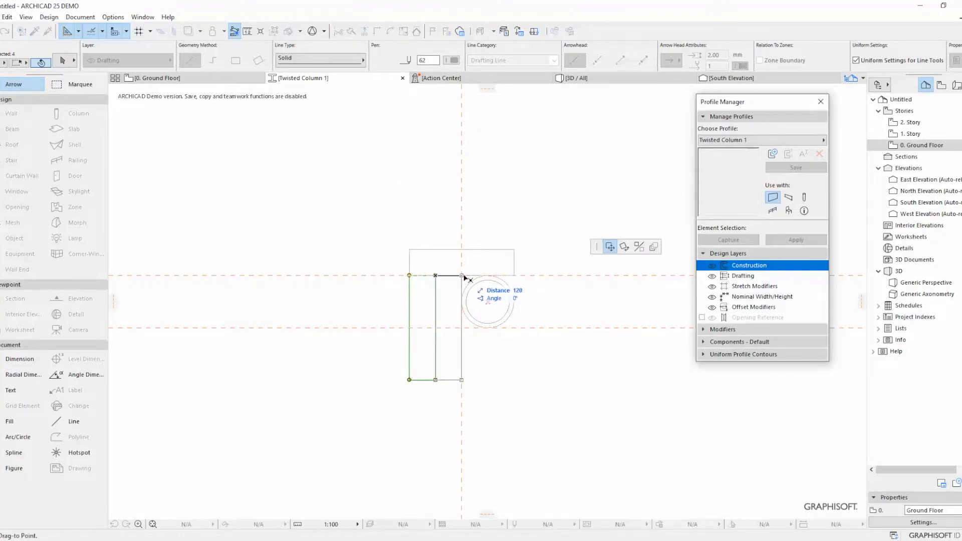
pyautogui.click(462, 275)
# Suspend grouping and offset the upper rectangle's left edge inward to align with the upright rectangle's left side.
pyautogui.click(410, 259)
pyautogui.click(410, 258)
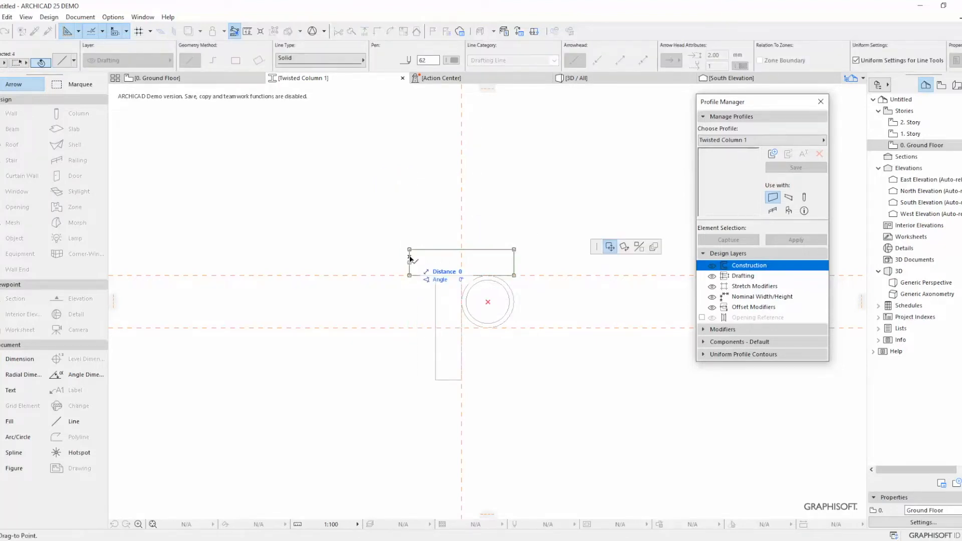
pyautogui.press('Escape')
pyautogui.click(275, 31)
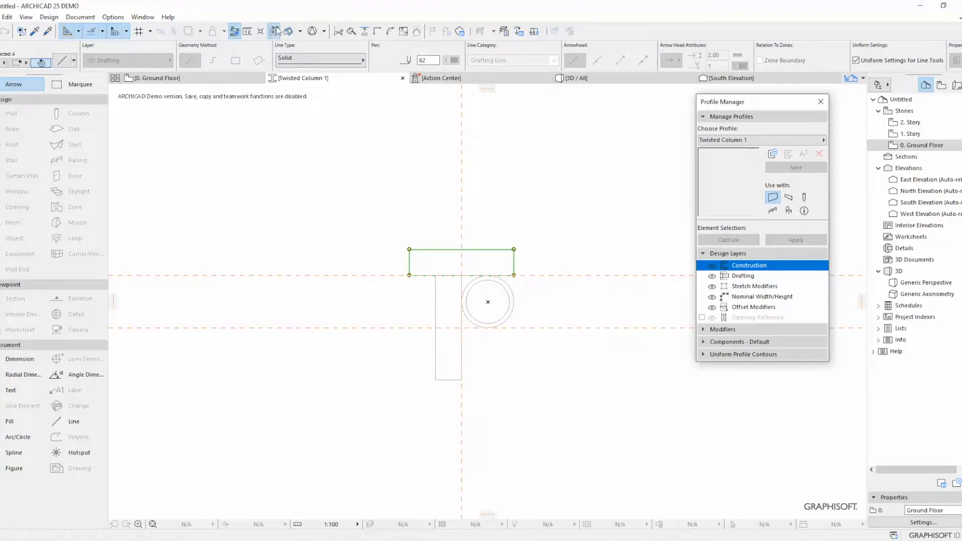
pyautogui.click(410, 260)
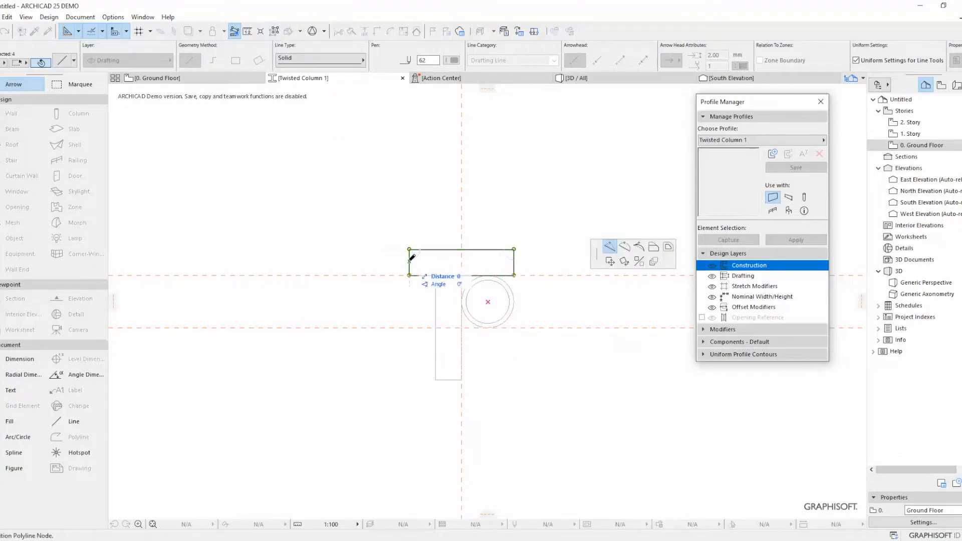
pyautogui.click(654, 246)
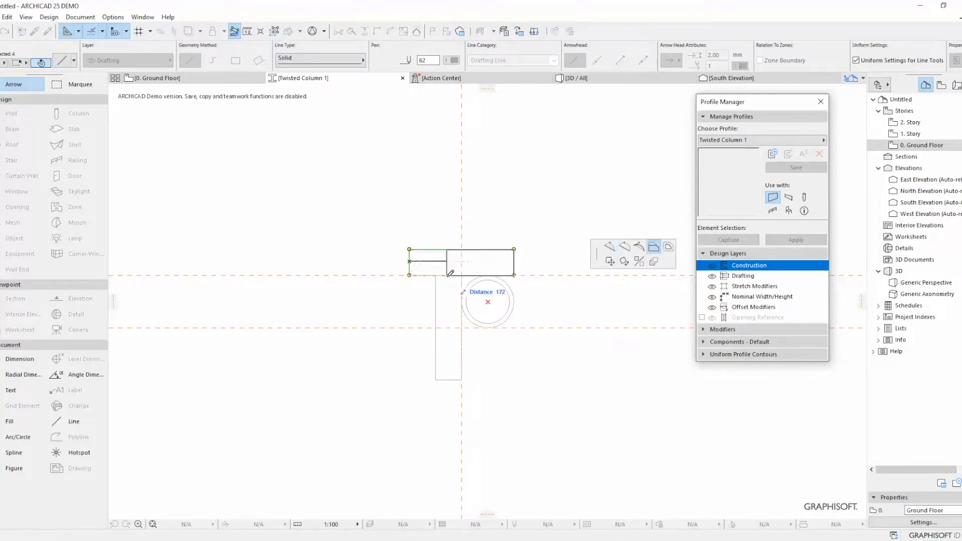
pyautogui.click(436, 268)
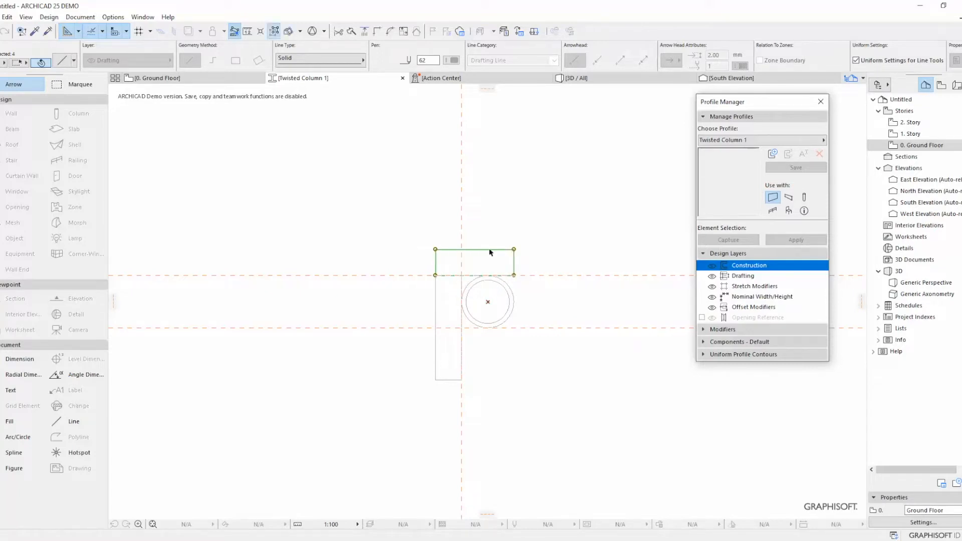
# Copy the shortened upper rectangle so the copy's upper-left corner sits at the intersection of the left and lower guide lines.
pyautogui.click(435, 249)
pyautogui.click(610, 261)
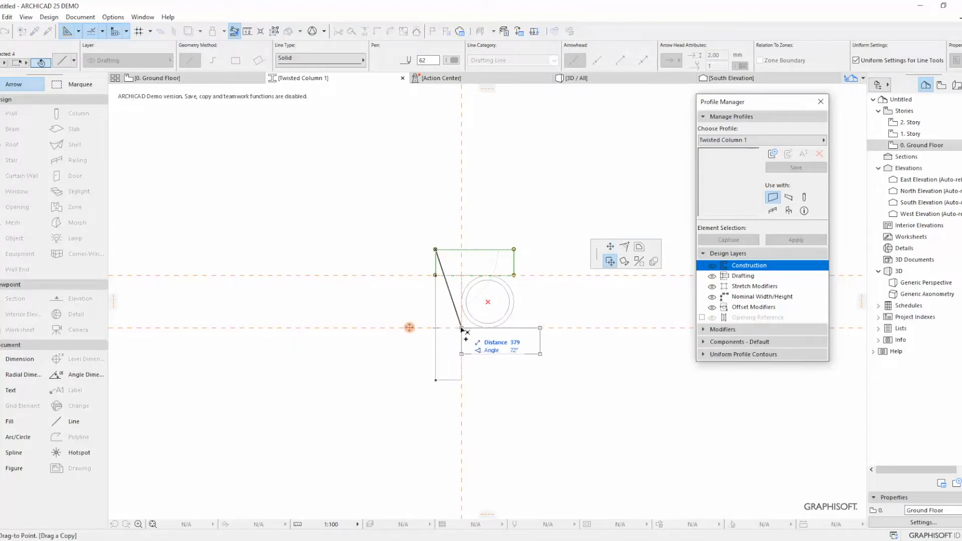
pyautogui.click(461, 328)
# Offset the upright rectangle's bottom edge upward to align with the lower rectangle's bottom edge, and clear the selection.
pyautogui.click(454, 380)
pyautogui.keyDown('shift'); pyautogui.click(435, 373); pyautogui.keyUp('shift')
pyautogui.click(451, 379)
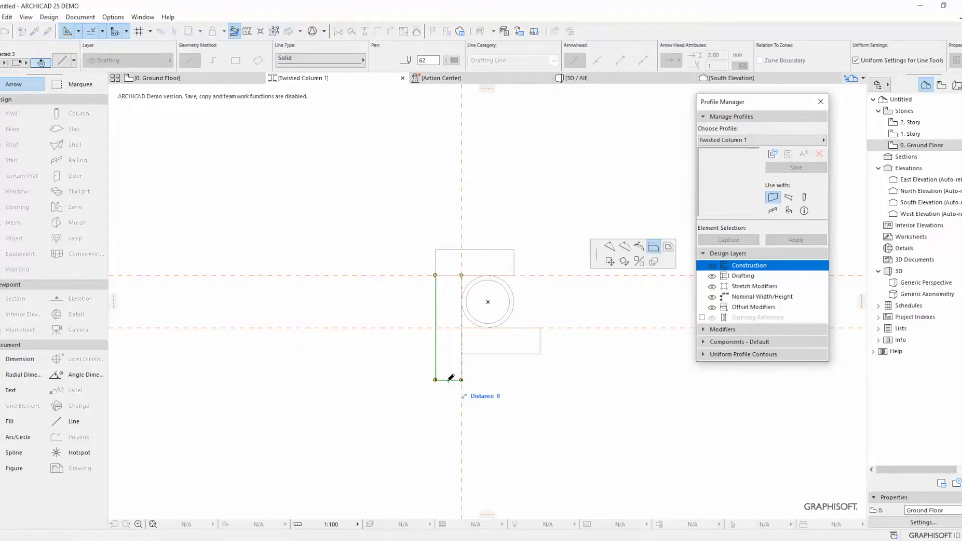
pyautogui.click(463, 353)
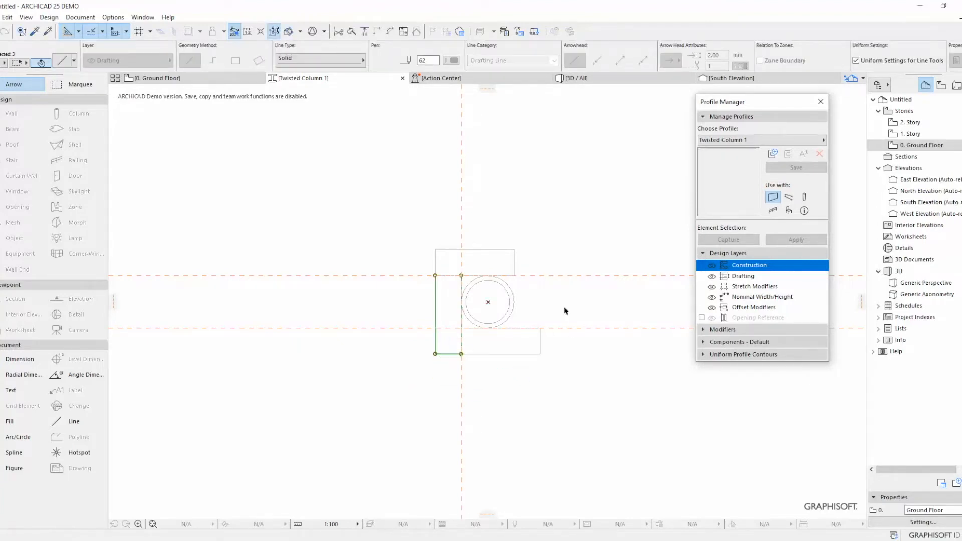
pyautogui.click(564, 307)
# Turn off group suspension so the rectangles select as whole groups, and clear the selection.
pyautogui.click(535, 354)
pyautogui.click(275, 30)
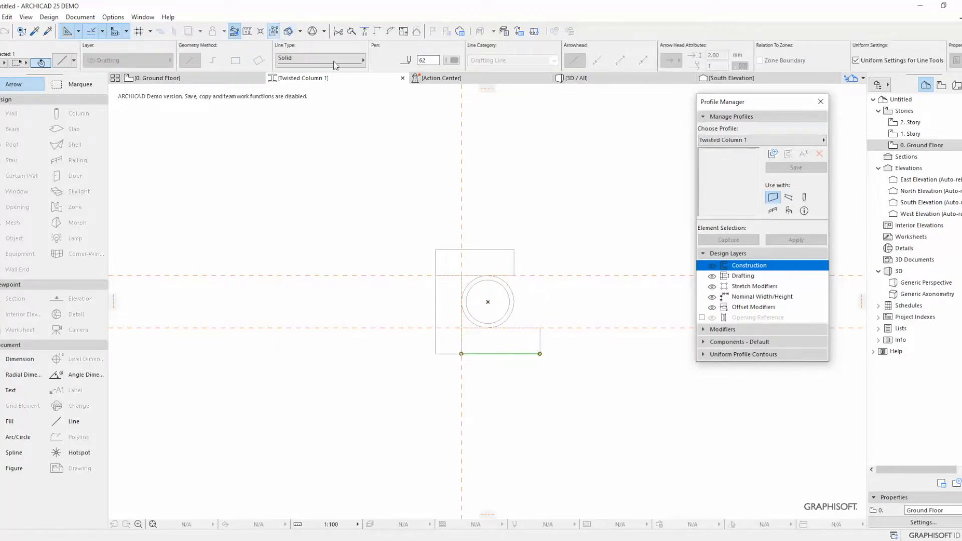
pyautogui.click(272, 32)
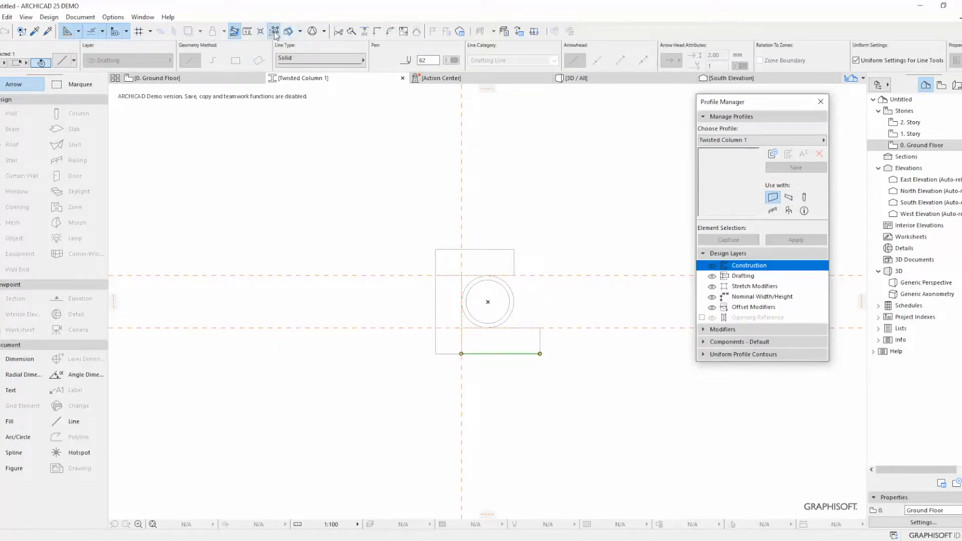
pyautogui.click(333, 131)
pyautogui.click(275, 37)
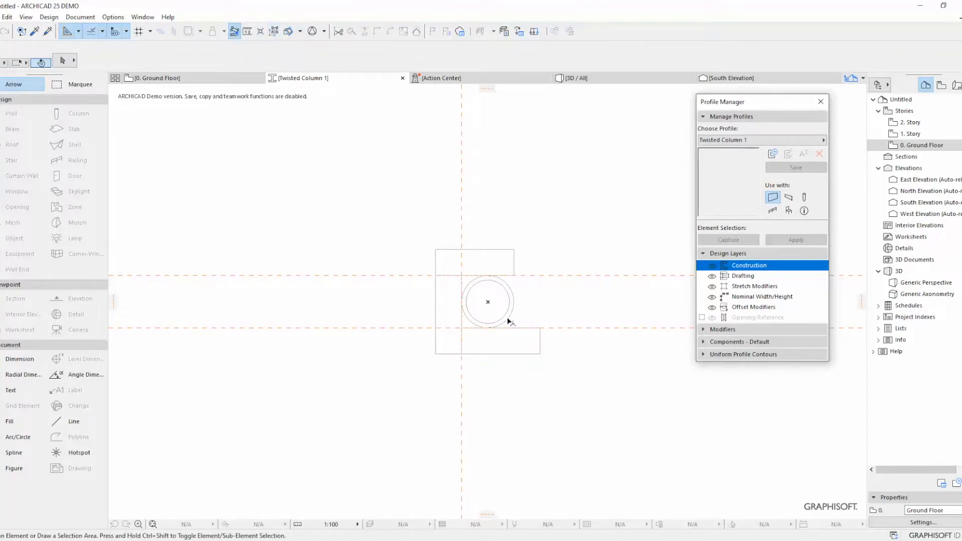
# Rotate a copy of the lower rectangle 90° clockwise about its upper-right corner to close the outline's right side.
pyautogui.click(541, 330)
pyautogui.hotkey('ctrl', 'shift', 'e')
pyautogui.click(540, 327)
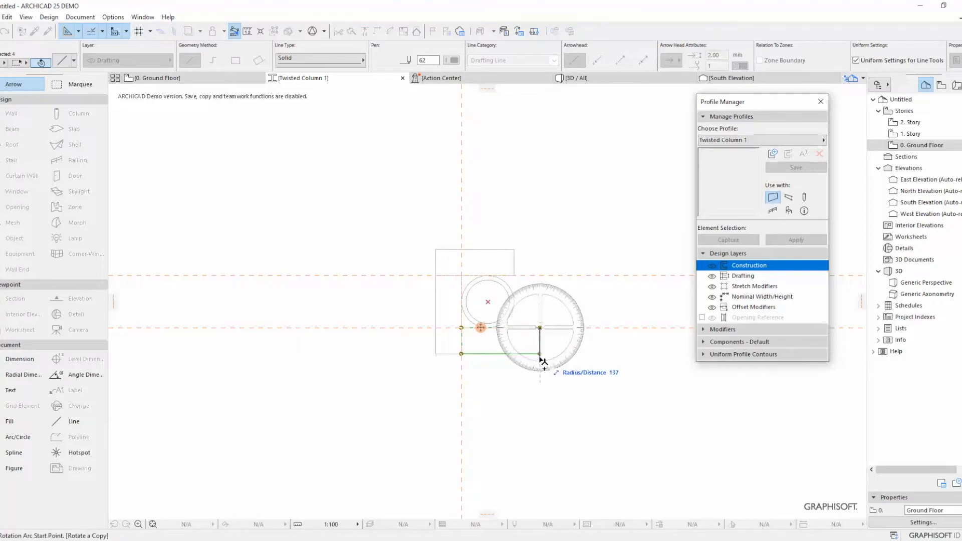
pyautogui.click(540, 355)
pyautogui.click(521, 330)
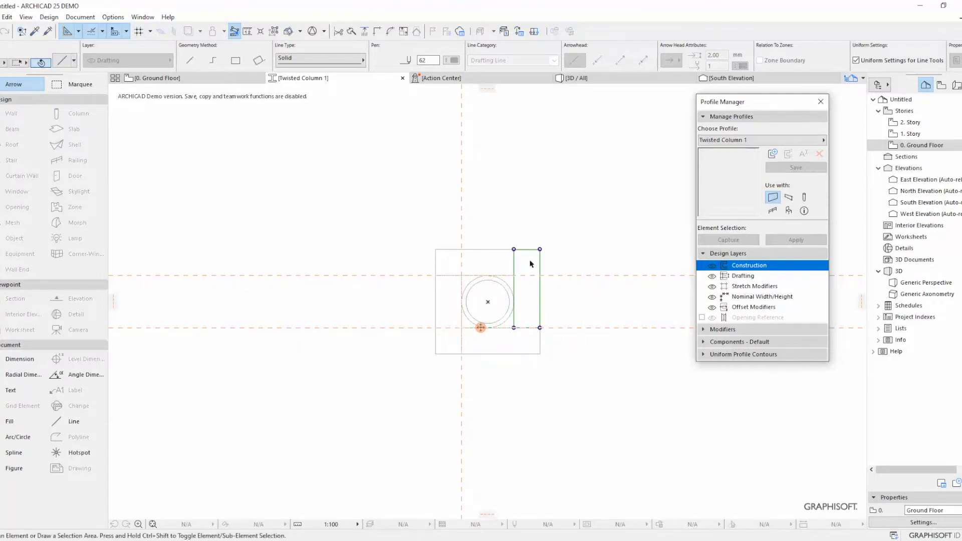
pyautogui.press('Escape')
pyautogui.scroll(2, 539, 272)
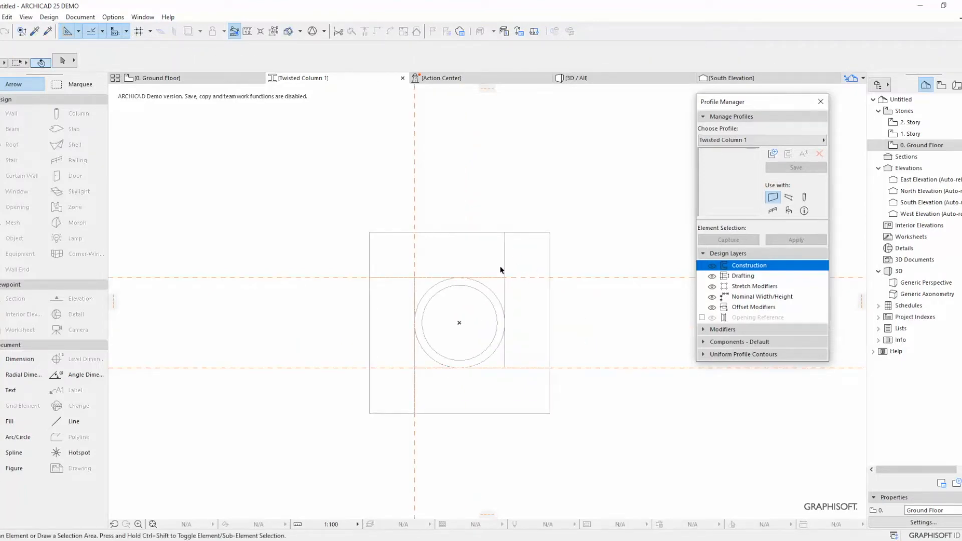
pyautogui.click(73, 421)
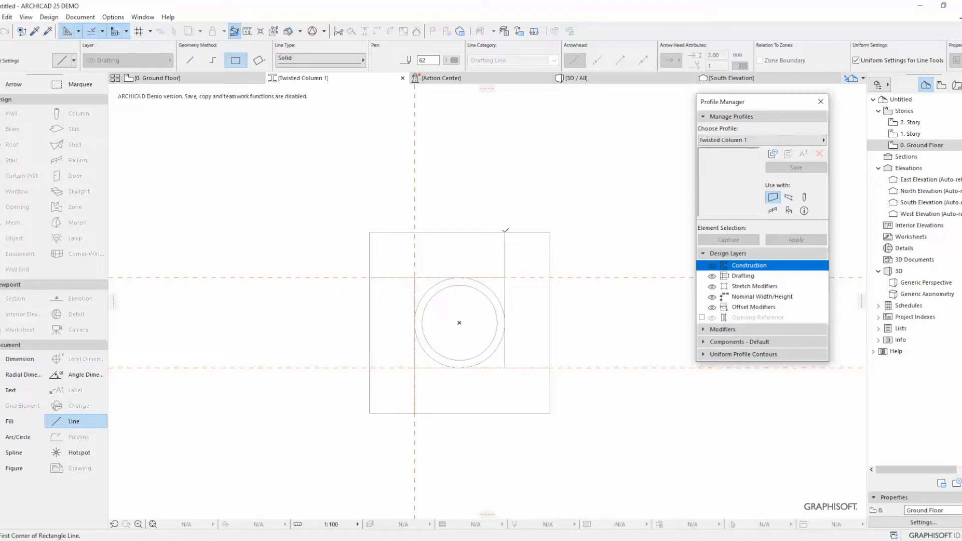
pyautogui.press('Escape')
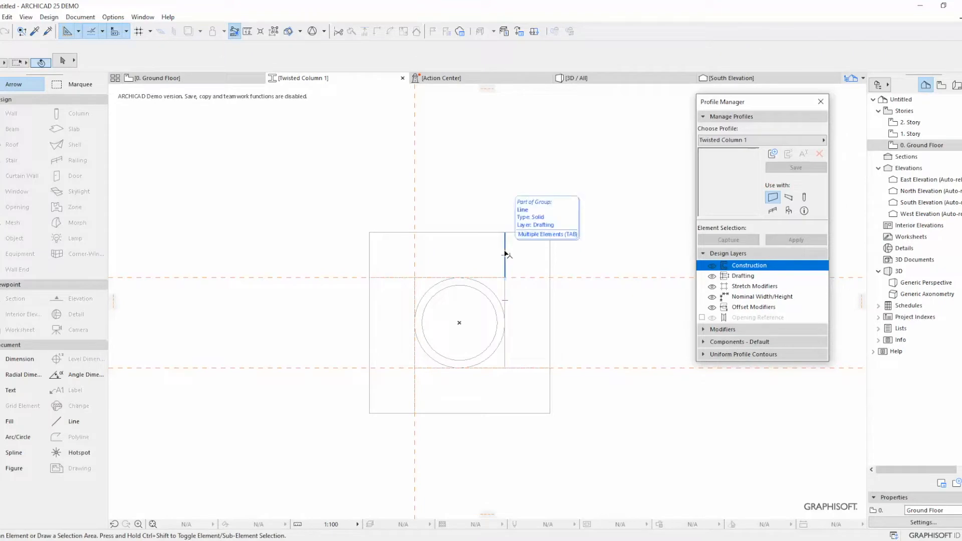
pyautogui.click(505, 254)
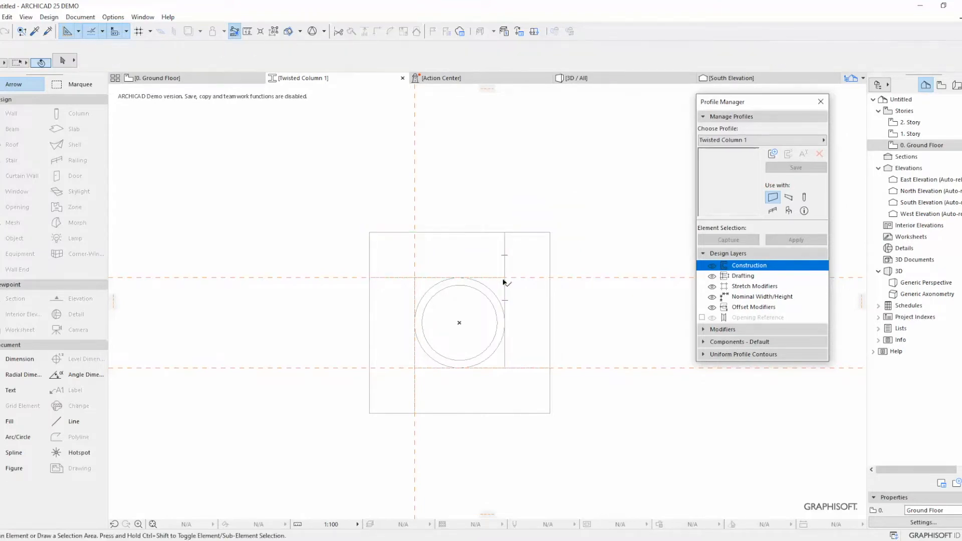
pyautogui.keyDown('shift'); pyautogui.click(504, 253); pyautogui.keyUp('shift')
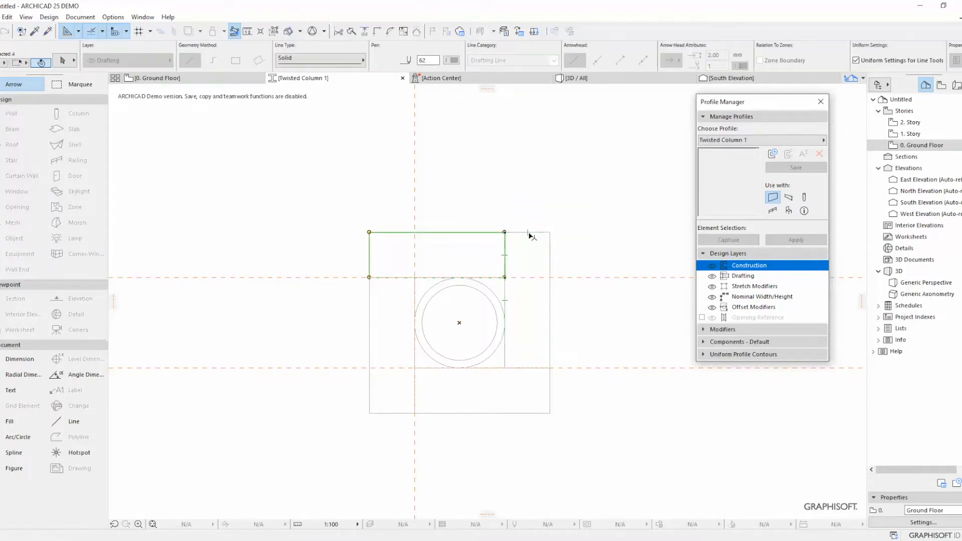
pyautogui.press('Escape')
pyautogui.moveTo(514, 255); pyautogui.dragTo(483, 263)
pyautogui.press('Escape')
pyautogui.click(86, 421)
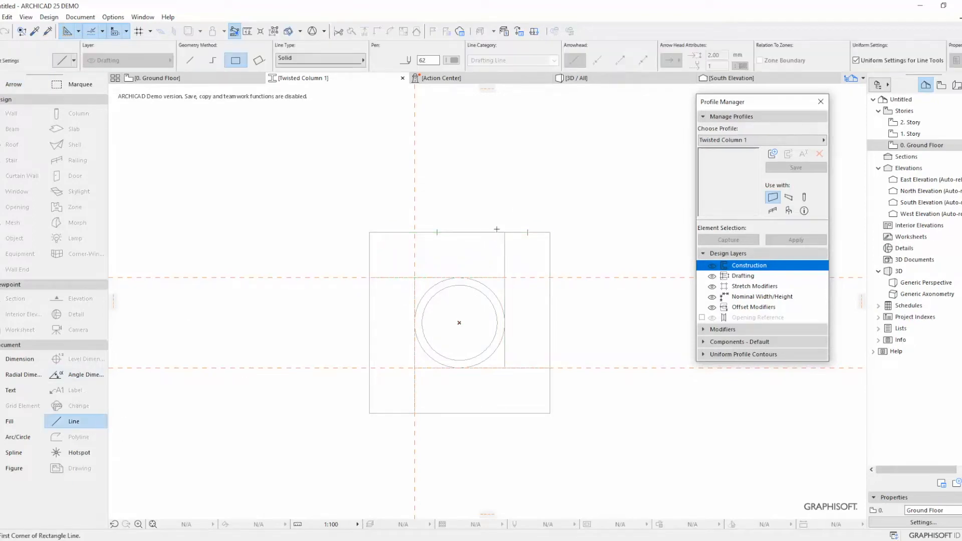
pyautogui.press('Escape')
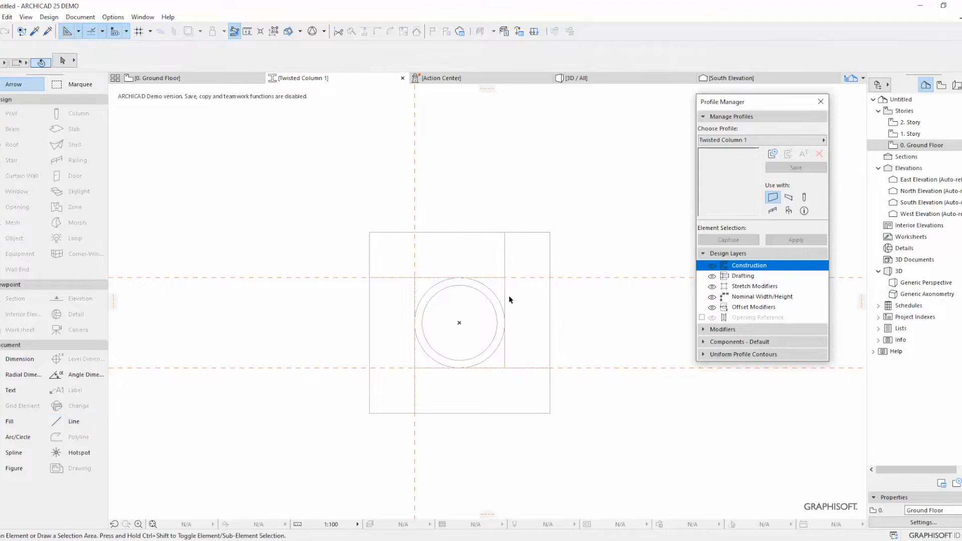
# Place a vertical guide line at the outer circle's right edge and an offset copy of it at the inner circle's right edge.
pyautogui.moveTo(113, 304); pyautogui.dragTo(592, 212)
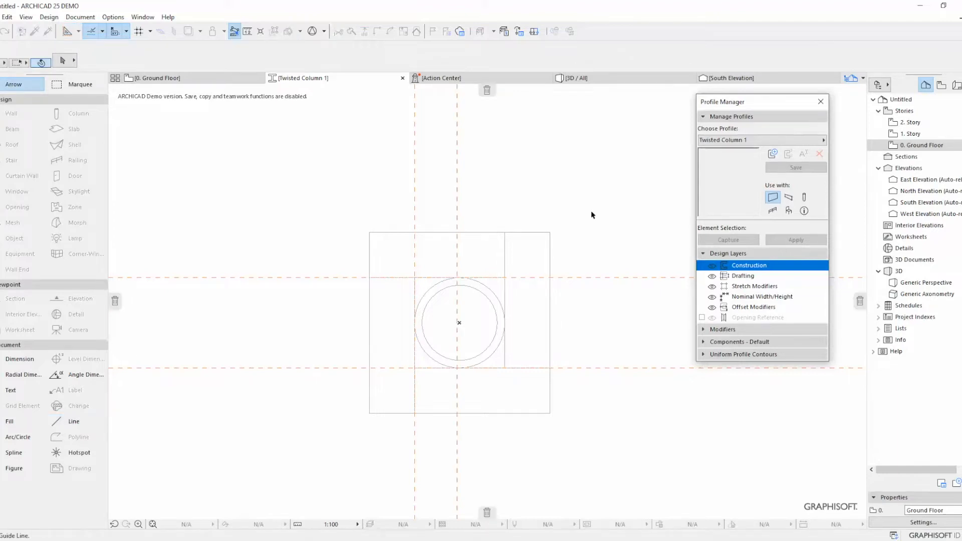
pyautogui.moveTo(504, 278); pyautogui.dragTo(504, 278)
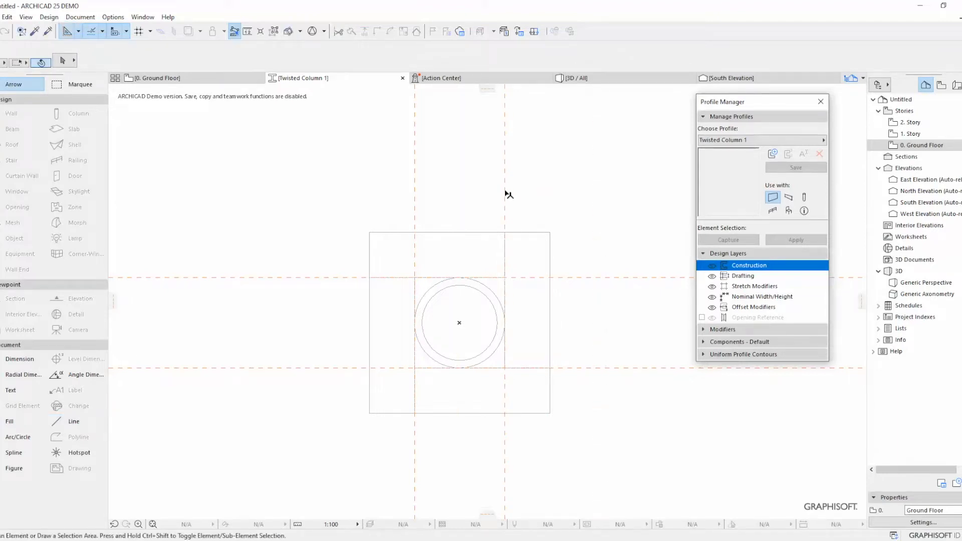
pyautogui.moveTo(494, 217); pyautogui.dragTo(490, 217)
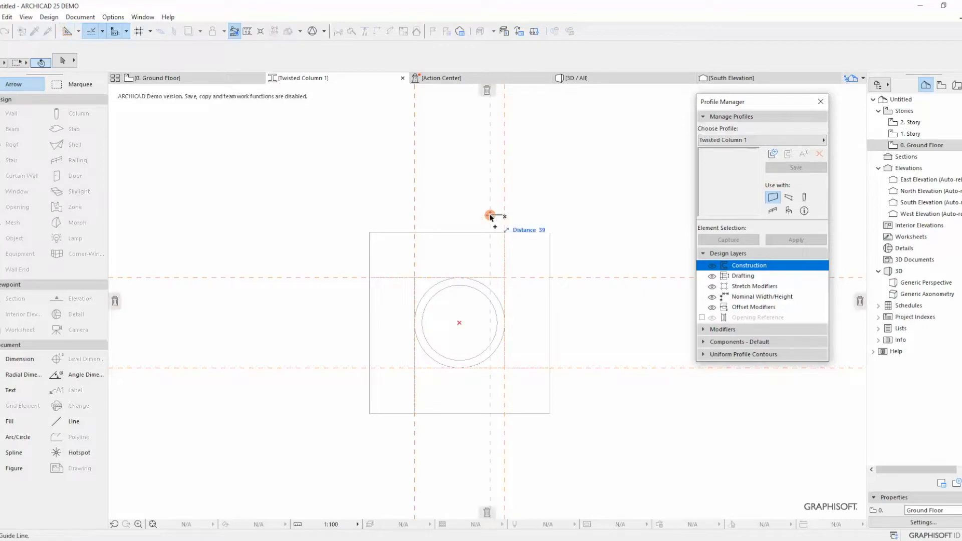
pyautogui.write('2')
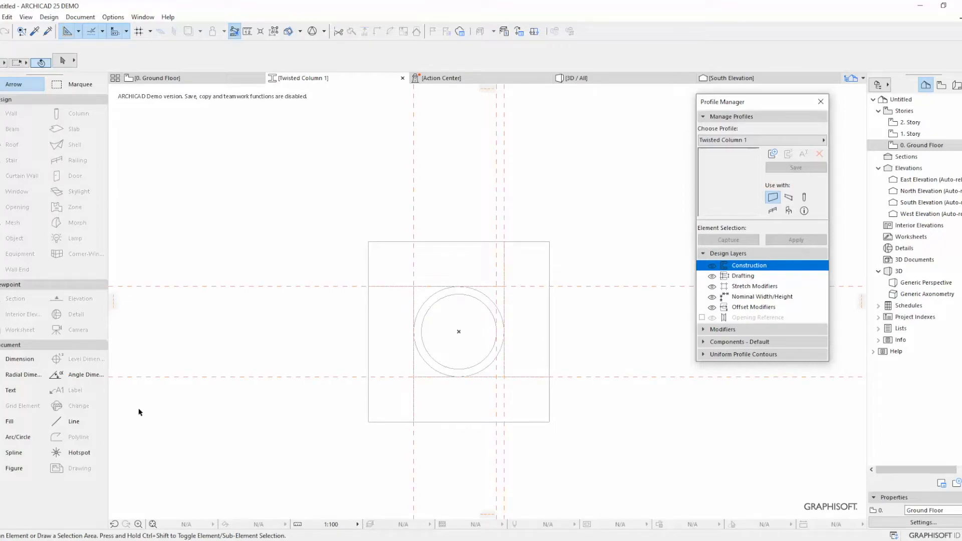
# Draw a narrow line rectangle between the two right-hand vertical guides, from the upper guide line to the outline's top edge.
pyautogui.click(76, 421)
pyautogui.click(496, 287)
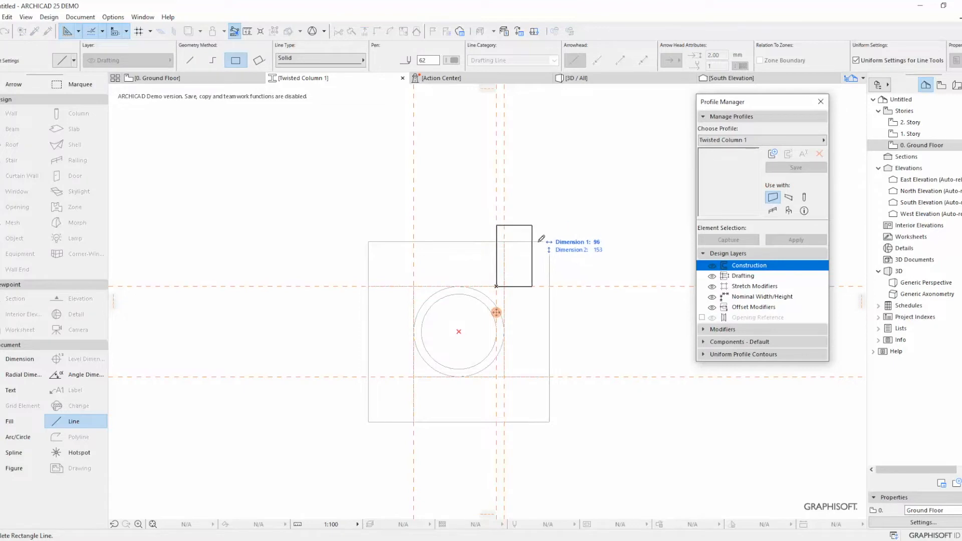
pyautogui.press('Escape')
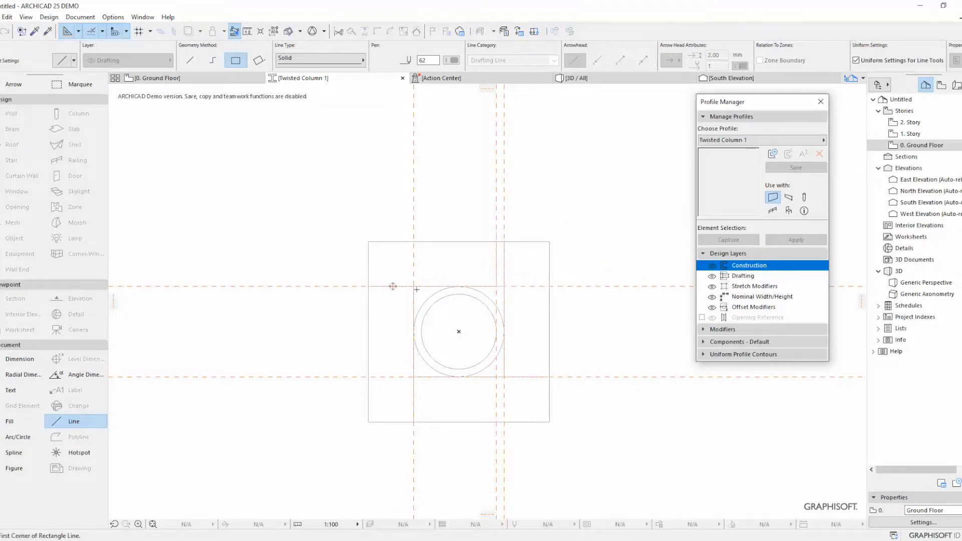
pyautogui.press('Escape')
# Copy the narrow rectangle to the intersection of the left and upper guide lines and rotate the copy 90° counterclockwise about that corner.
pyautogui.click(497, 277)
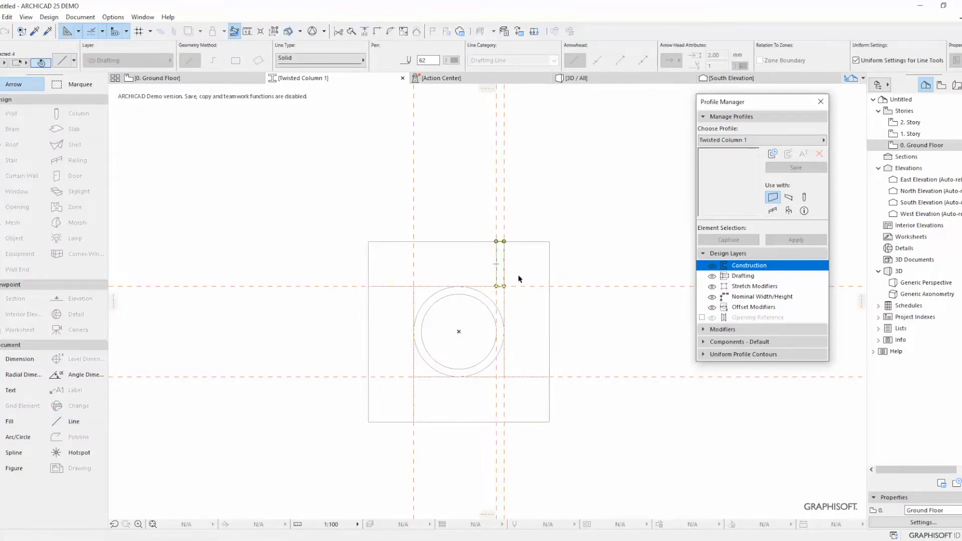
pyautogui.click(503, 286)
pyautogui.click(413, 286)
pyautogui.hotkey('ctrl', 'e')
pyautogui.click(414, 286)
pyautogui.click(413, 257)
pyautogui.click(371, 286)
# Copy the rotated narrow rectangle down to the left and lower guide intersection and rotate the copy 90° counterclockwise about that corner.
pyautogui.click(413, 286)
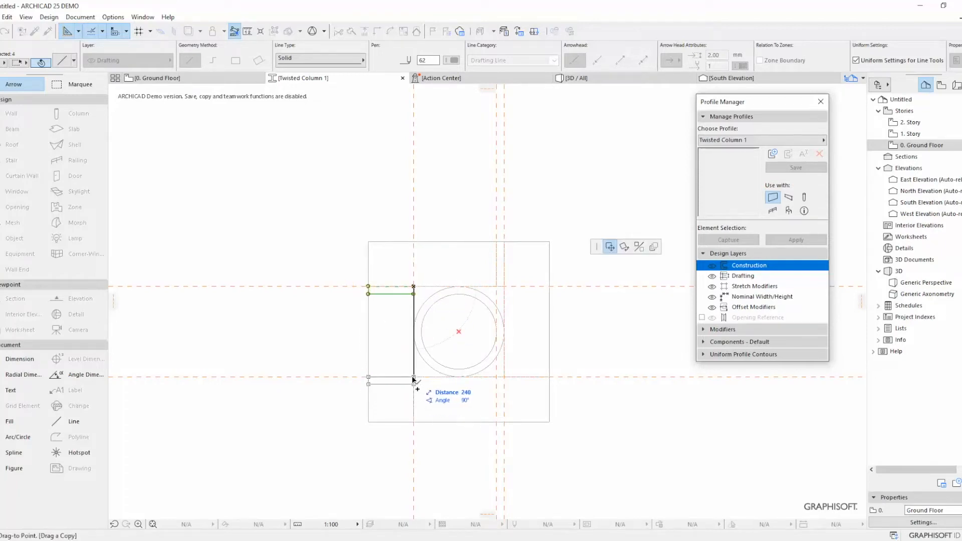
pyautogui.click(413, 376)
pyautogui.hotkey('ctrl', 'e')
pyautogui.click(413, 376)
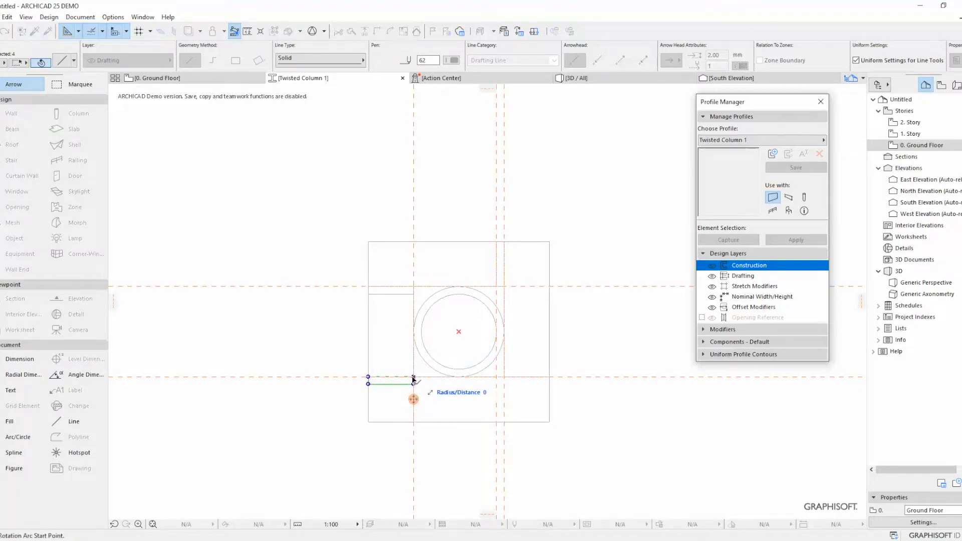
pyautogui.click(403, 376)
pyautogui.click(414, 408)
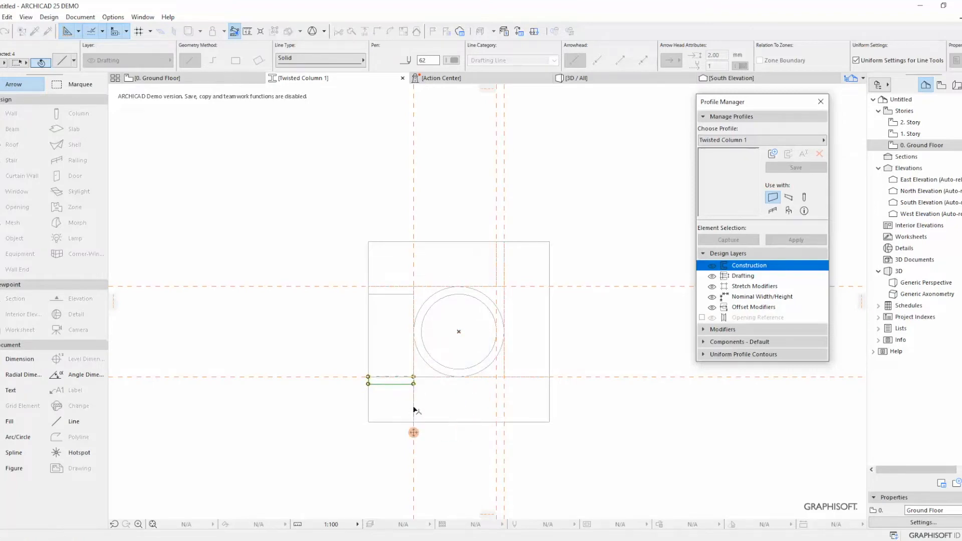
# Copy the lower narrow rectangle right to the outer circle's right-edge guide and rotate the copy 90° counterclockwise about that corner, then deselect.
pyautogui.click(413, 377)
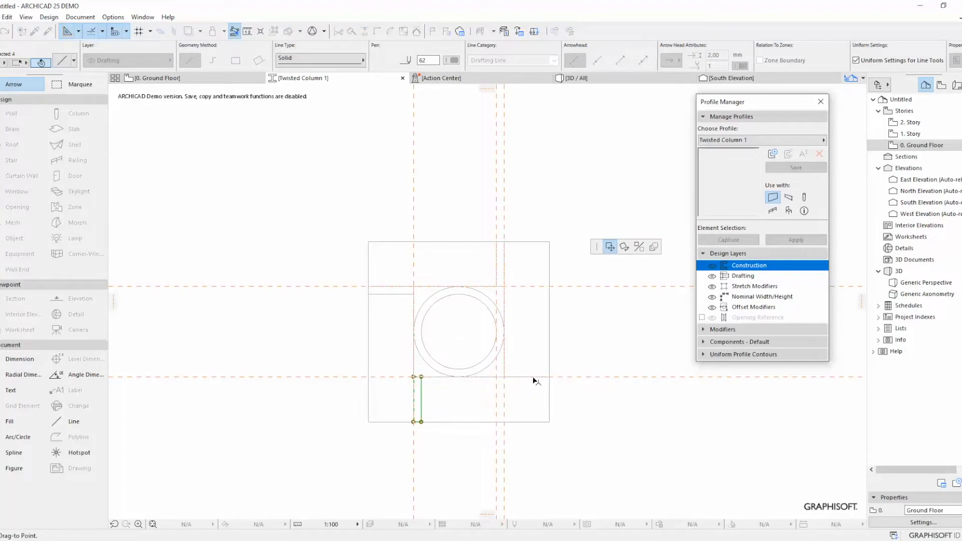
pyautogui.scroll(2, 532, 380)
pyautogui.click(491, 377)
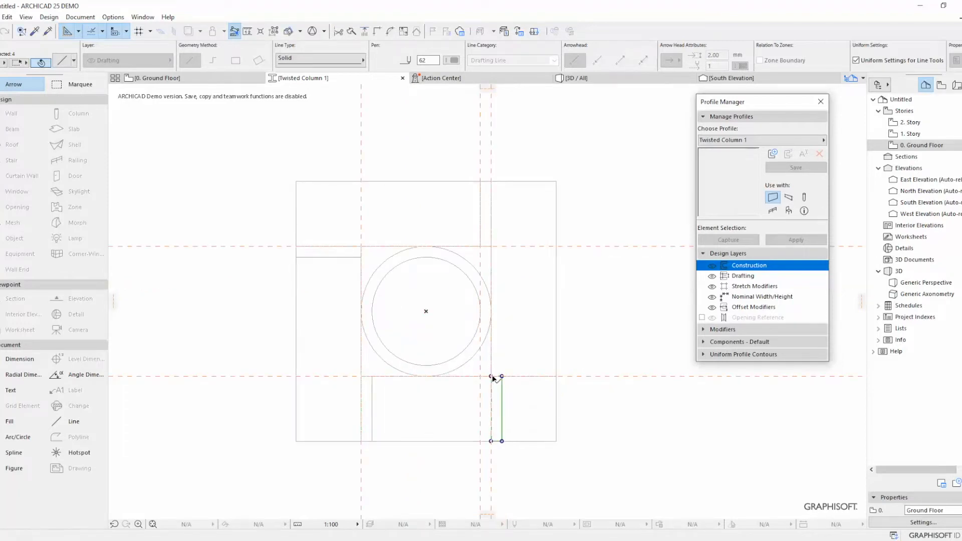
pyautogui.hotkey('ctrl', 'e')
pyautogui.click(491, 377)
pyautogui.click(491, 422)
pyautogui.click(556, 377)
pyautogui.scroll(-2, 546, 303)
pyautogui.click(546, 303)
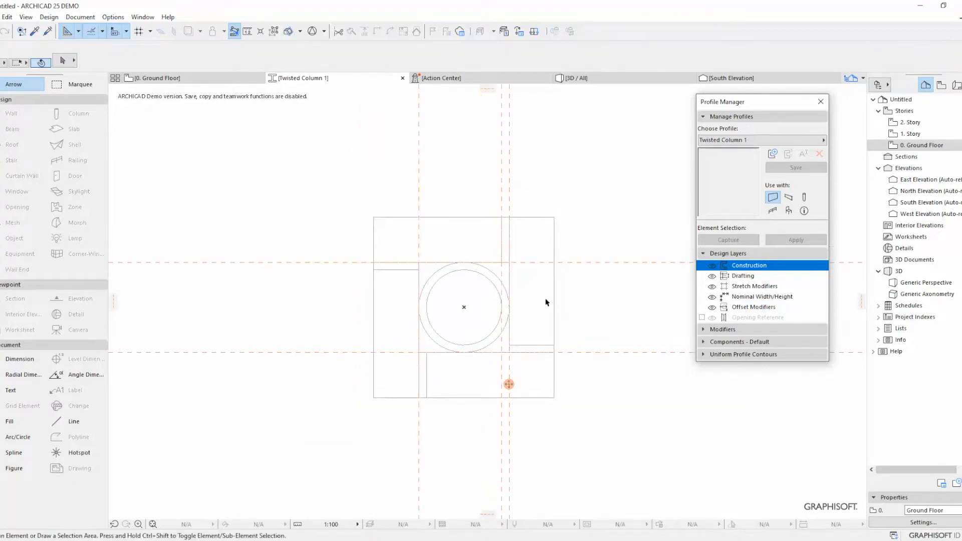
# Remove the guide lines and fill the outer circle with the Steel - Structural material.
pyautogui.press('l')
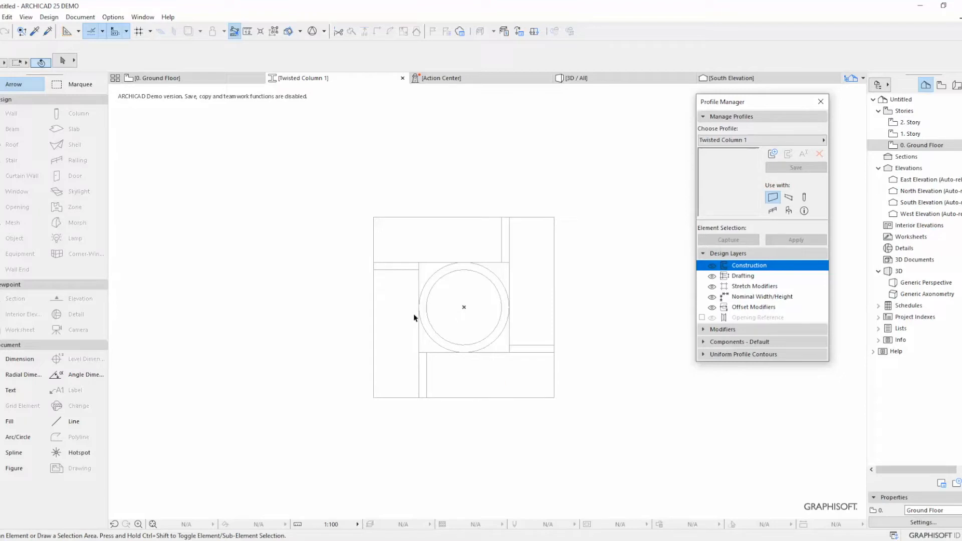
pyautogui.click(10, 422)
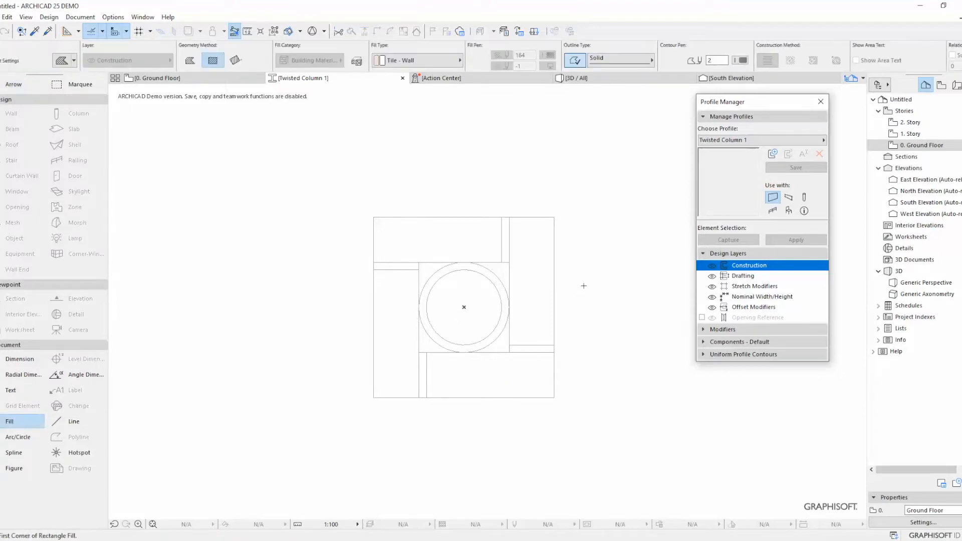
pyautogui.click(434, 61)
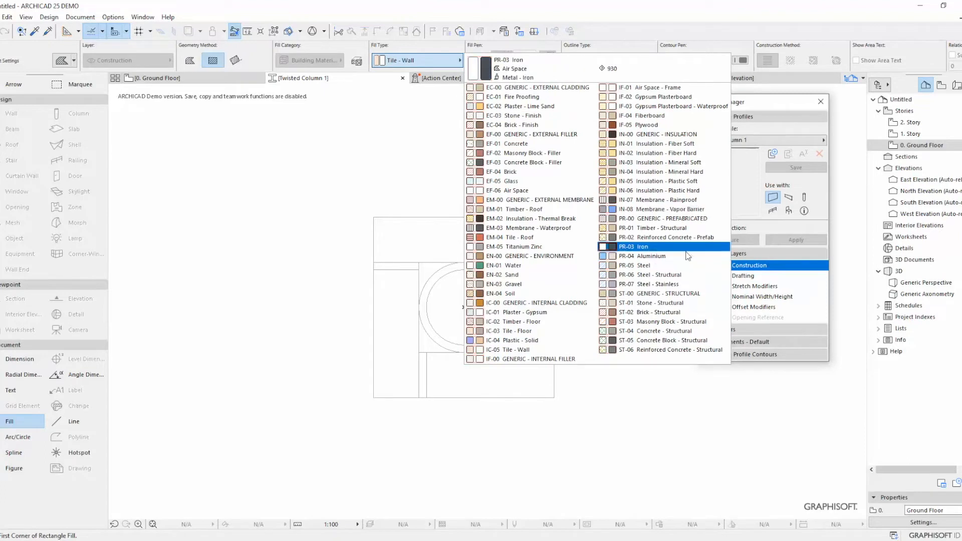
pyautogui.click(680, 275)
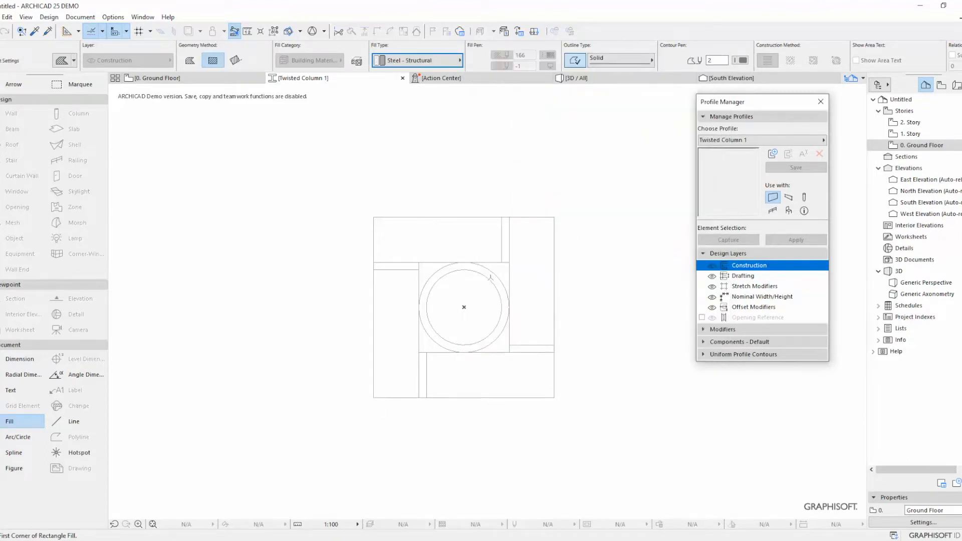
pyautogui.press('Escape')
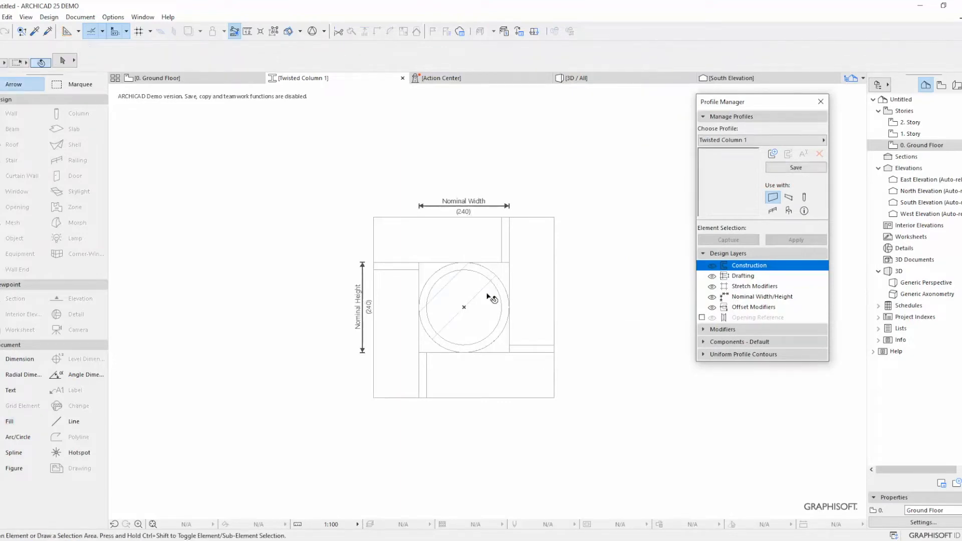
# Cut the inner circle out of the steel fill to form a ring, then deselect it.
pyautogui.click(485, 294)
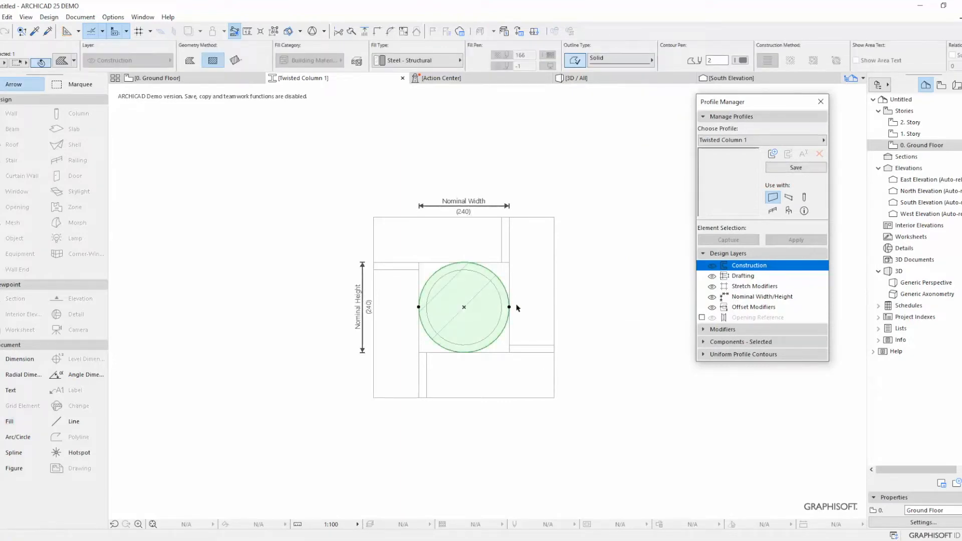
pyautogui.click(509, 307)
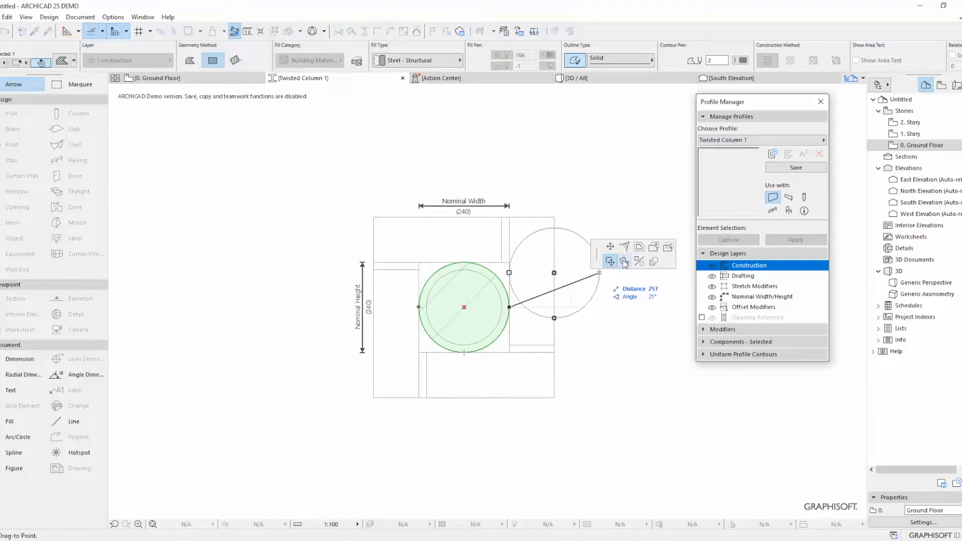
pyautogui.click(661, 249)
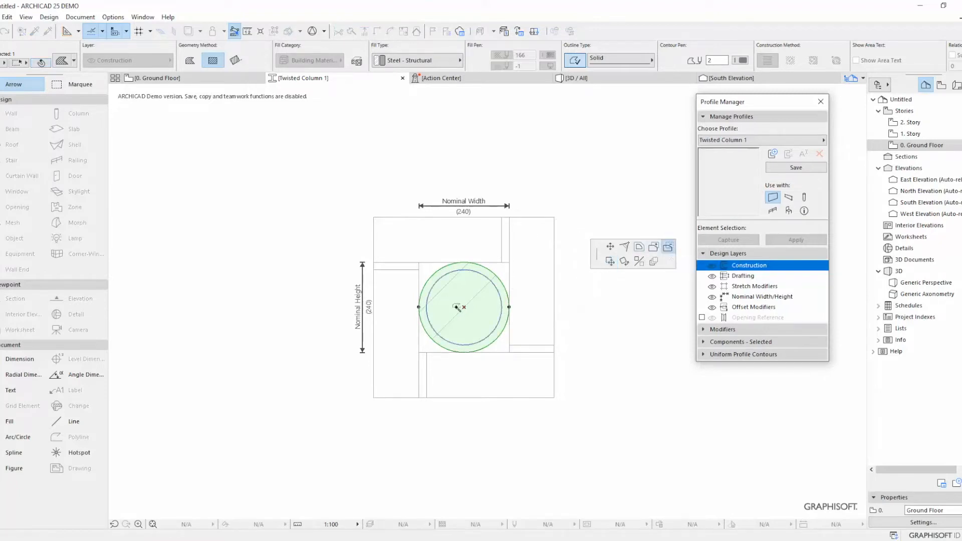
pyautogui.press('Escape')
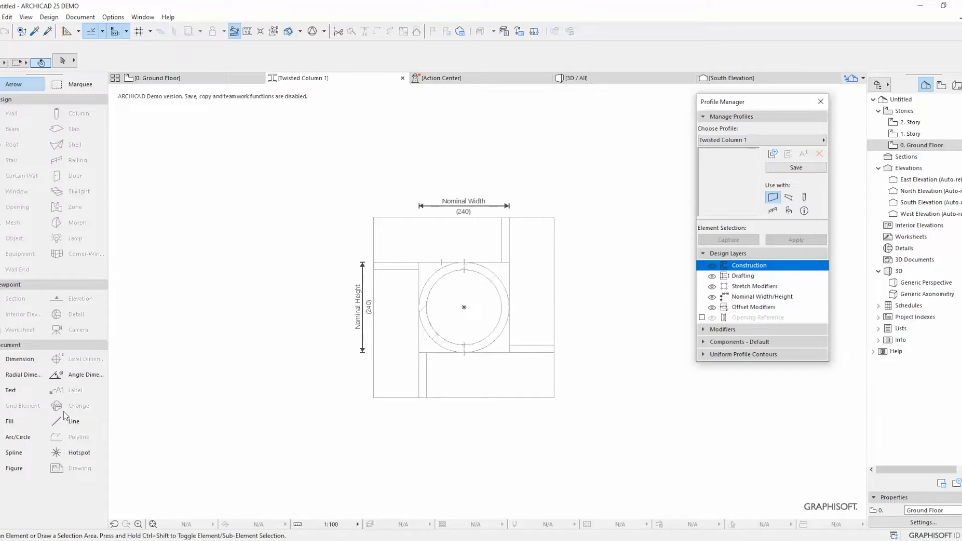
# Fill the large rectangle above the circle and set its material to Brick.
pyautogui.click(15, 422)
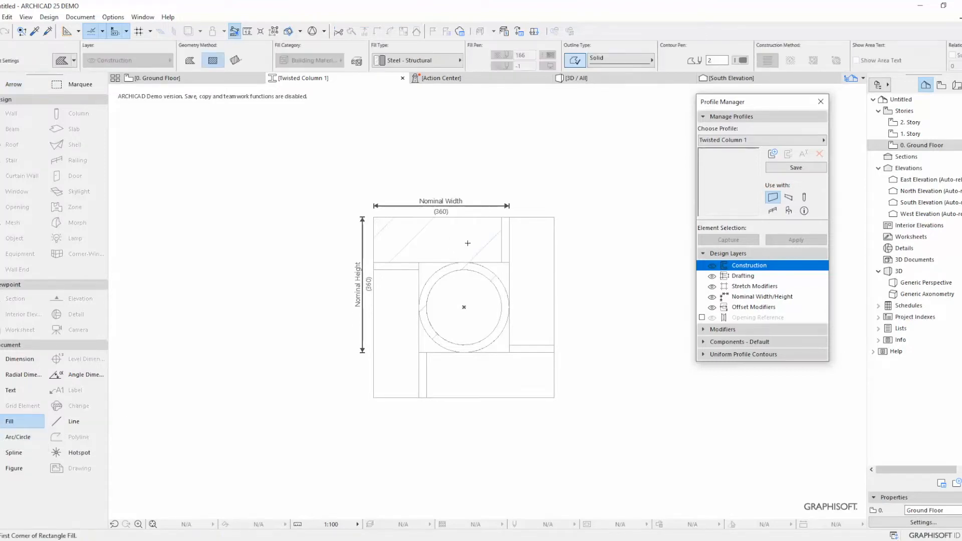
pyautogui.keyDown('shift'); pyautogui.click(466, 267); pyautogui.keyUp('shift')
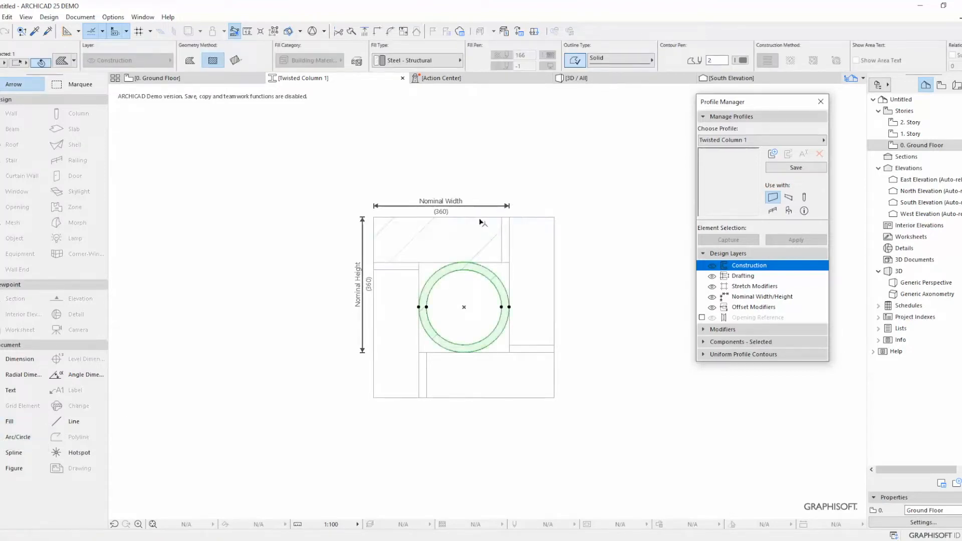
pyautogui.click(481, 224)
pyautogui.click(454, 236)
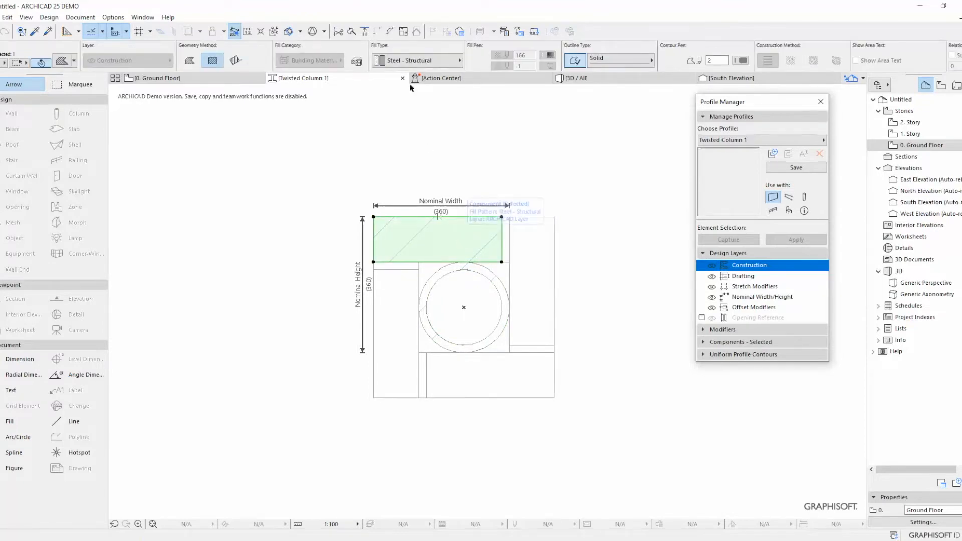
pyautogui.click(416, 60)
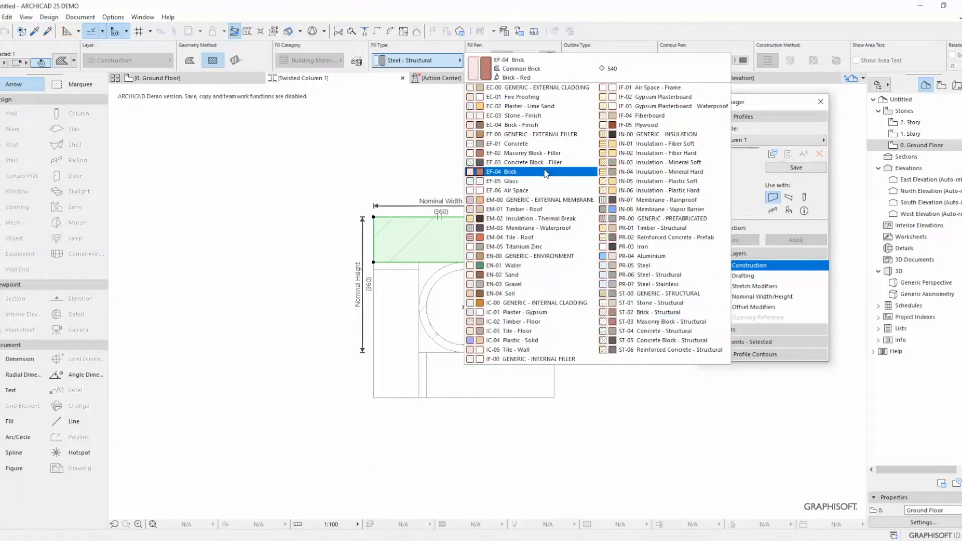
pyautogui.click(511, 172)
# Pick up the Brick fill's settings and fill the other three large rectangles around the circle.
pyautogui.press('Escape')
pyautogui.keyDown('alt'); pyautogui.click(449, 255); pyautogui.keyUp('alt')
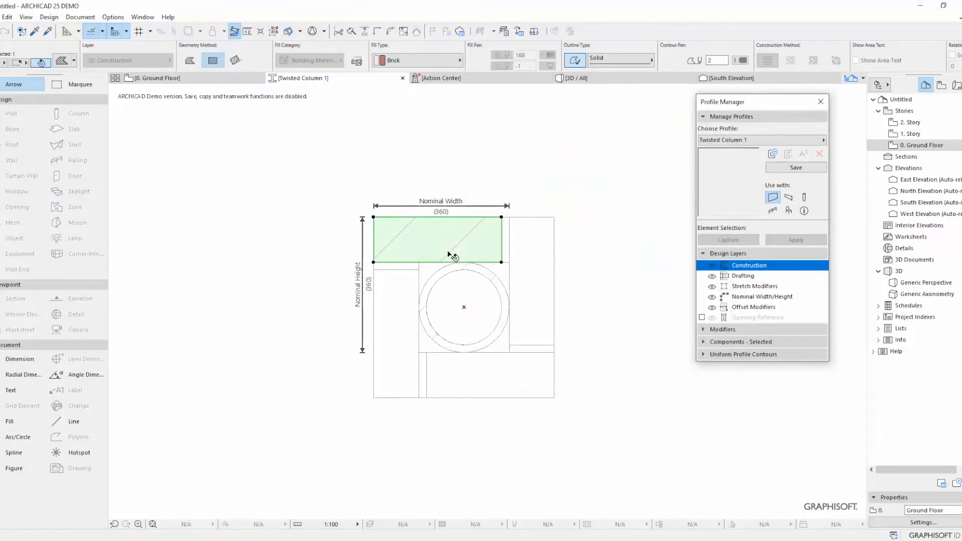
pyautogui.click(399, 307)
pyautogui.click(468, 386)
pyautogui.press('Escape')
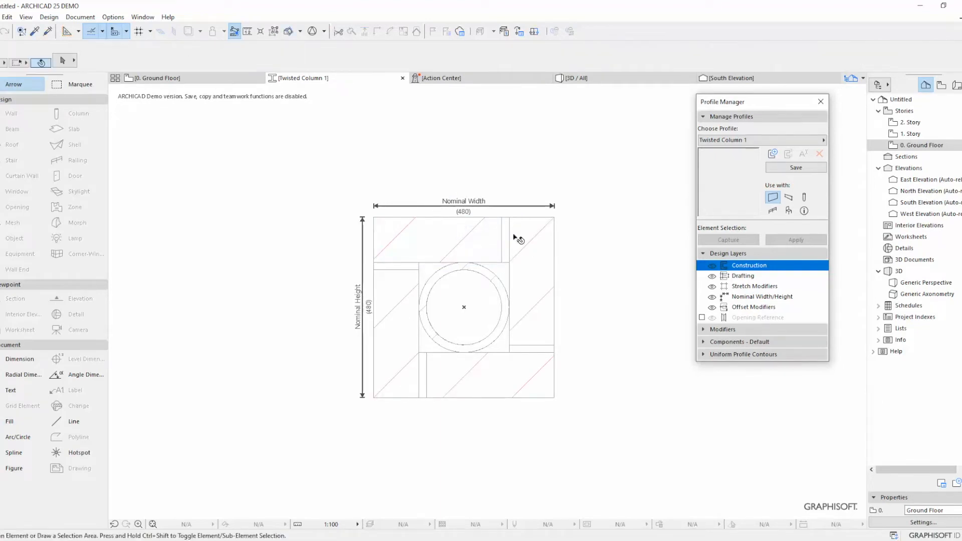
# Fill the narrow strip on the left, set its material to Concrete, and fill the other three strips with the same settings.
pyautogui.press('alt')
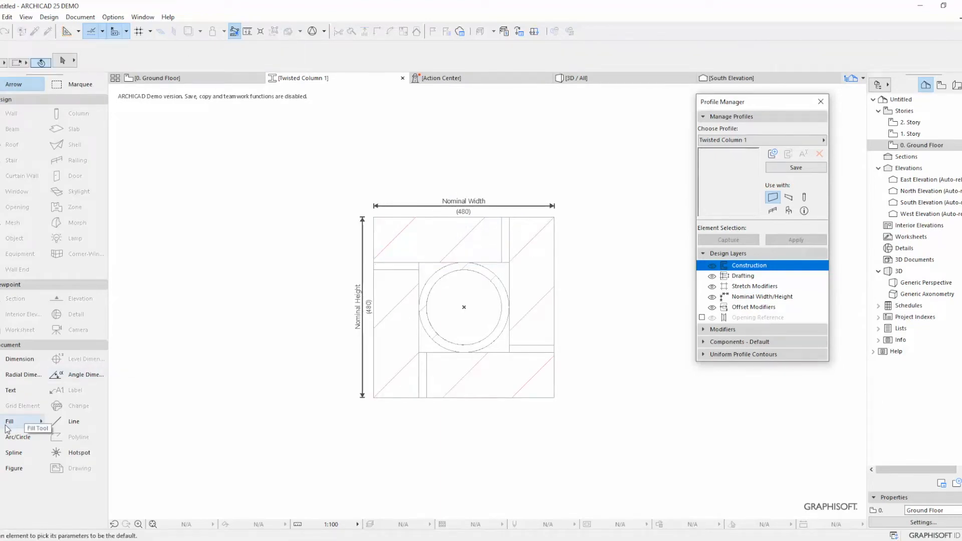
pyautogui.click(9, 423)
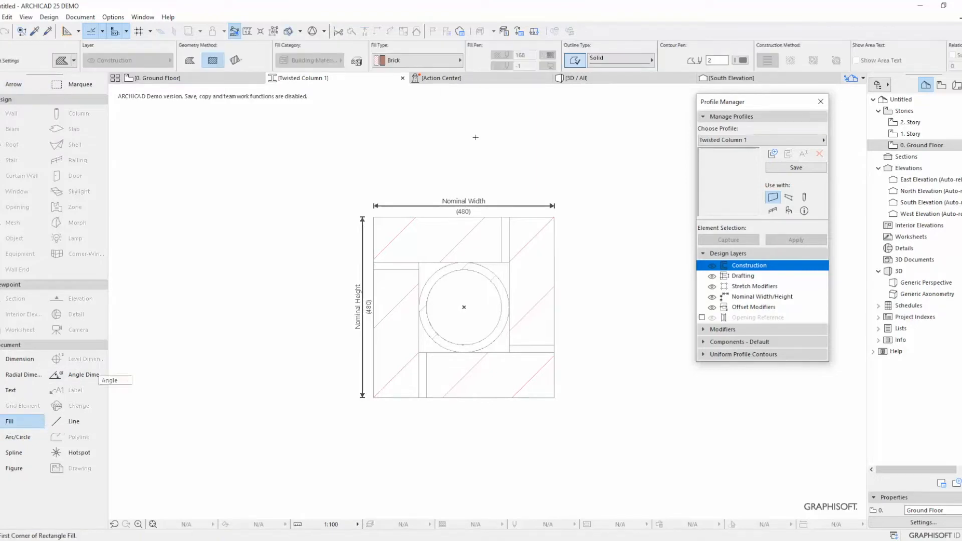
pyautogui.scroll(2, 393, 269)
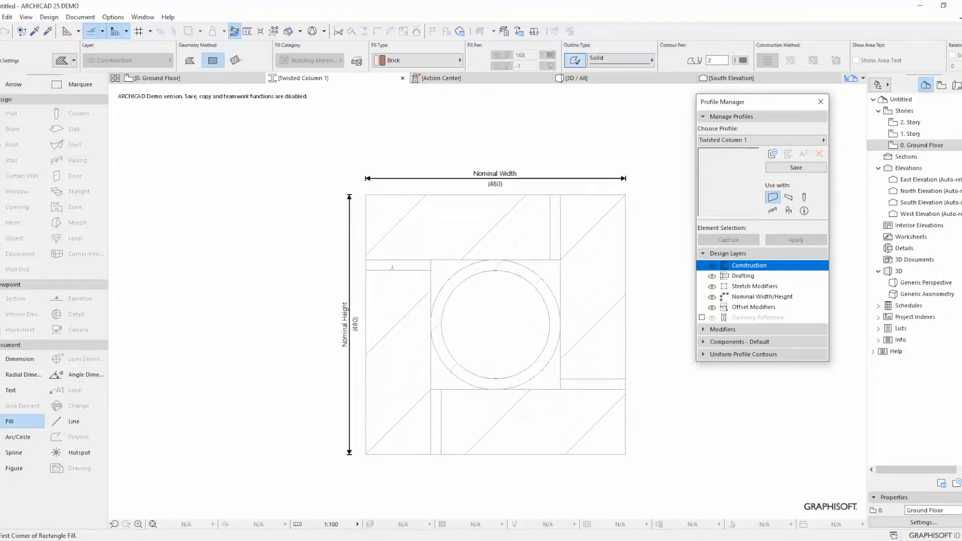
pyautogui.press('Escape')
pyautogui.click(399, 268)
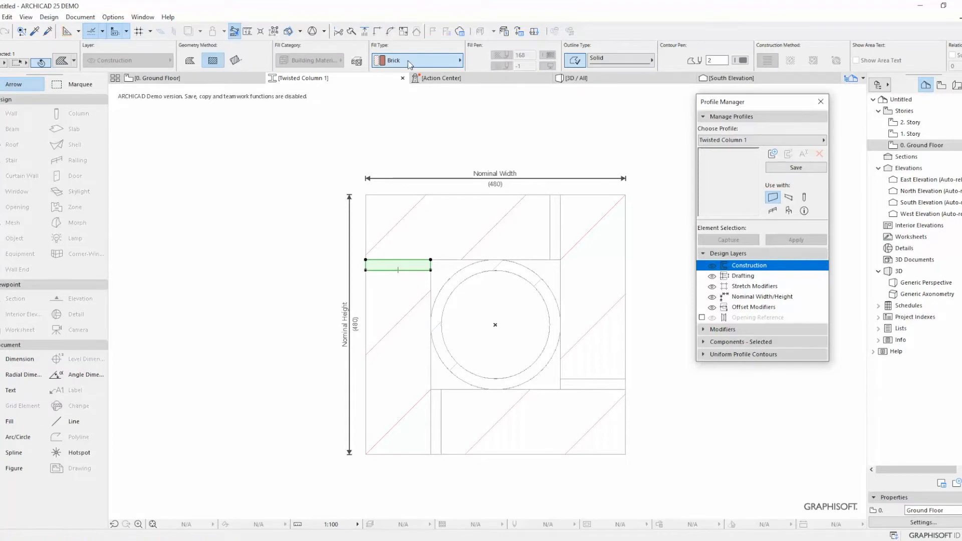
pyautogui.click(418, 60)
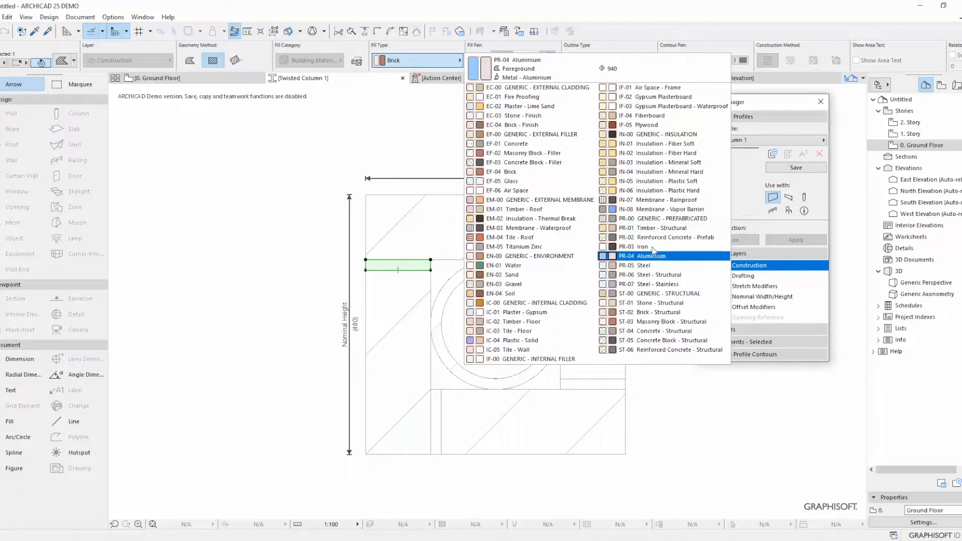
pyautogui.click(521, 144)
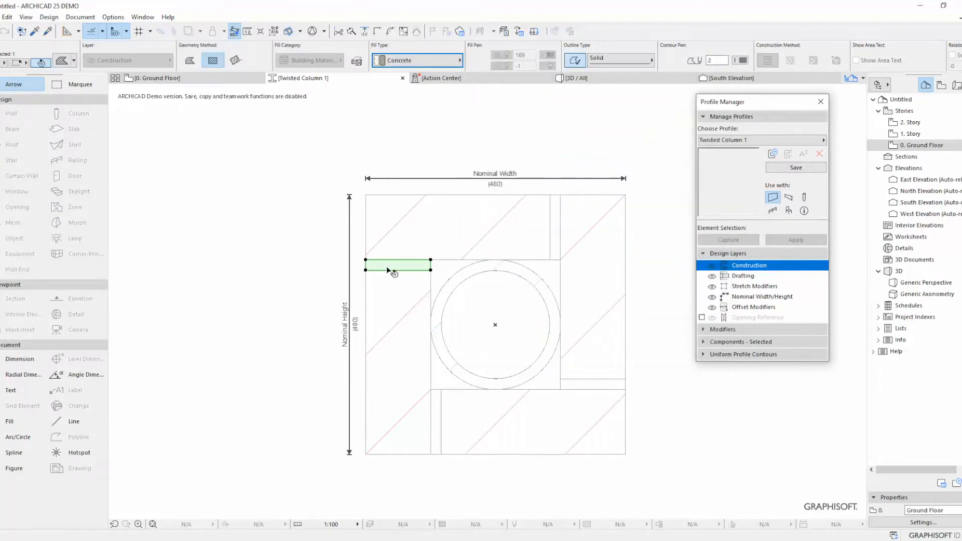
pyautogui.keyDown('alt'); pyautogui.click(398, 268); pyautogui.keyUp('alt')
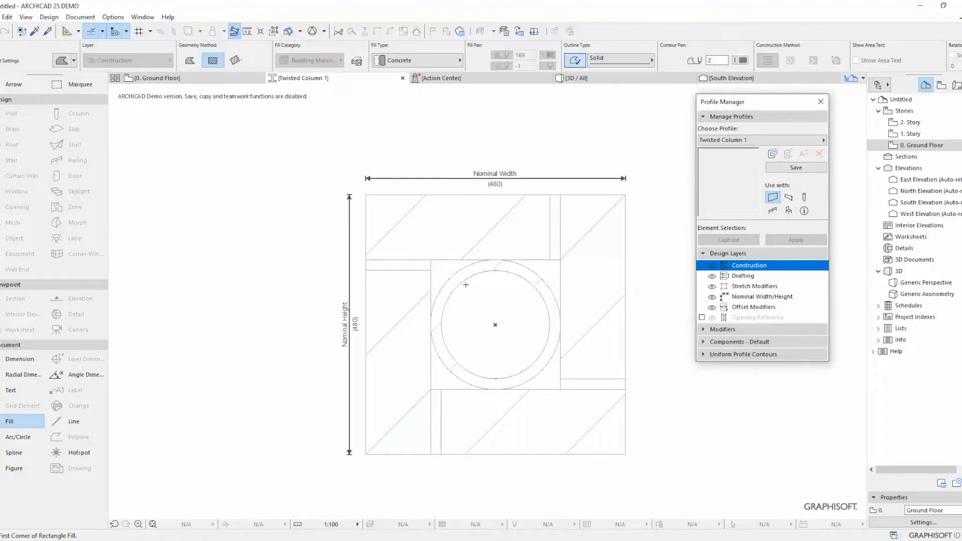
pyautogui.press('Escape')
# Move the Nominal Width marker above the profile and the Nominal Height marker farther to its left.
pyautogui.scroll(-2, 419, 299)
pyautogui.click(522, 214)
pyautogui.click(519, 168)
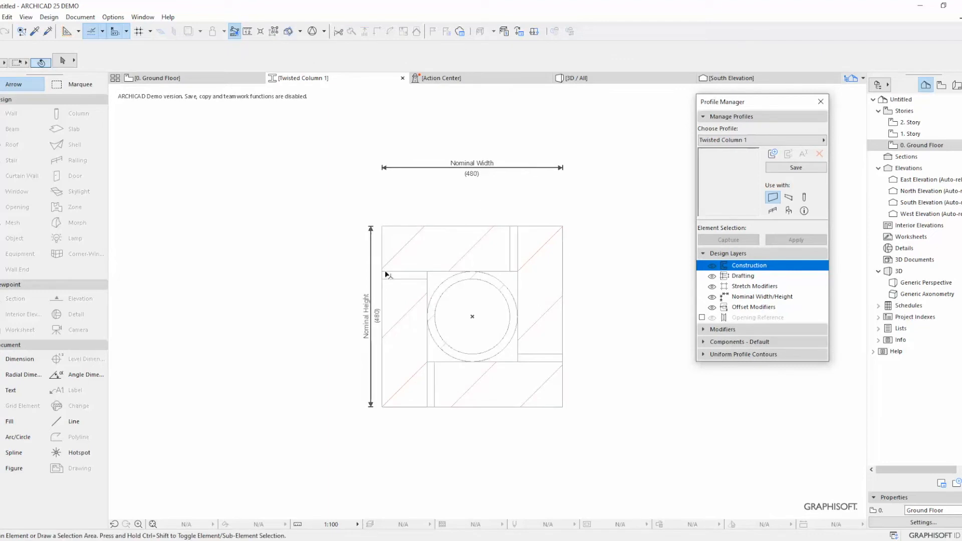
pyautogui.click(372, 275)
pyautogui.click(309, 293)
pyautogui.moveTo(651, 445); pyautogui.dragTo(359, 211)
pyautogui.click(567, 246)
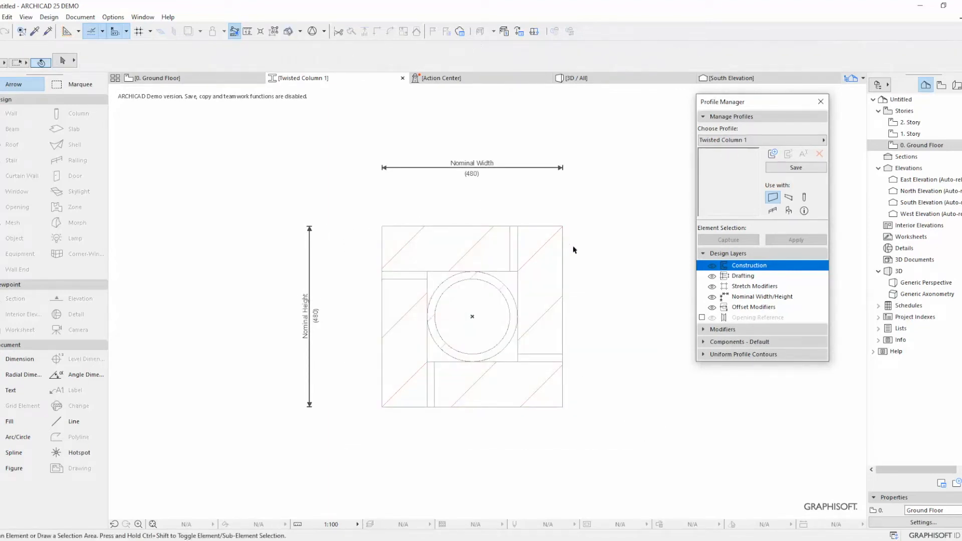
# Save the Twisted Column 1 profile and make it available for columns only, not walls.
pyautogui.click(794, 168)
pyautogui.click(805, 200)
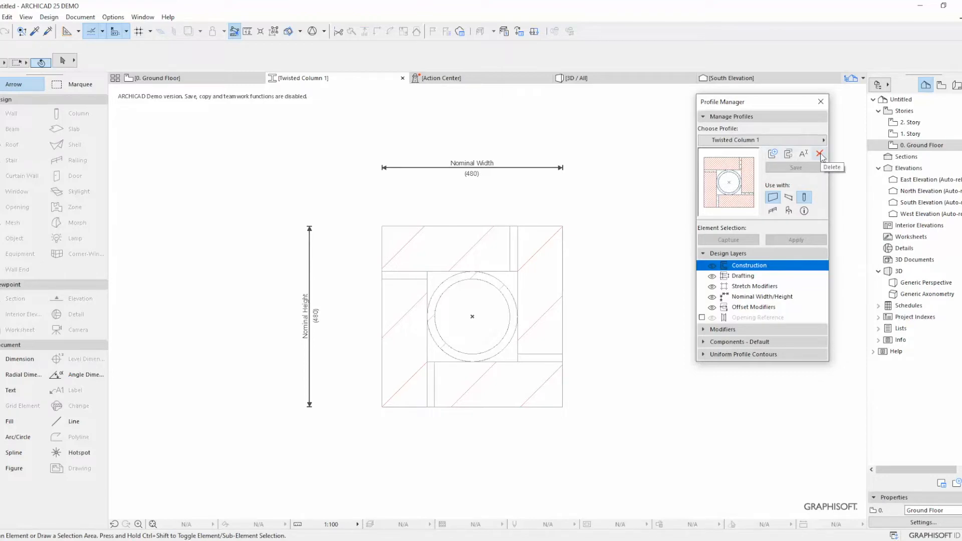
pyautogui.click(773, 197)
pyautogui.click(812, 169)
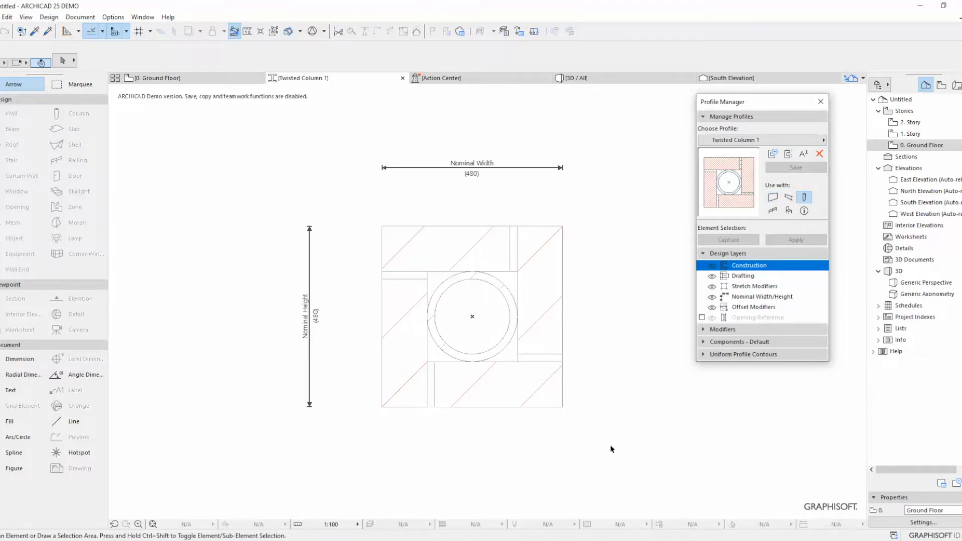
# Duplicate the Twisted Column 1 profile under the name Twisted Column 2.
pyautogui.moveTo(610, 447); pyautogui.dragTo(366, 213)
pyautogui.click(368, 213)
pyautogui.click(773, 154)
pyautogui.click(468, 193)
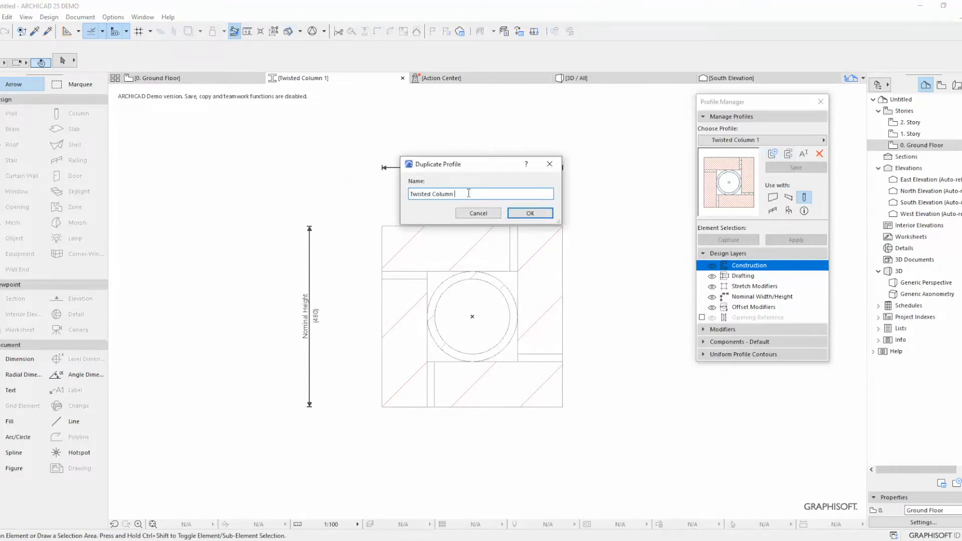
pyautogui.click(530, 213)
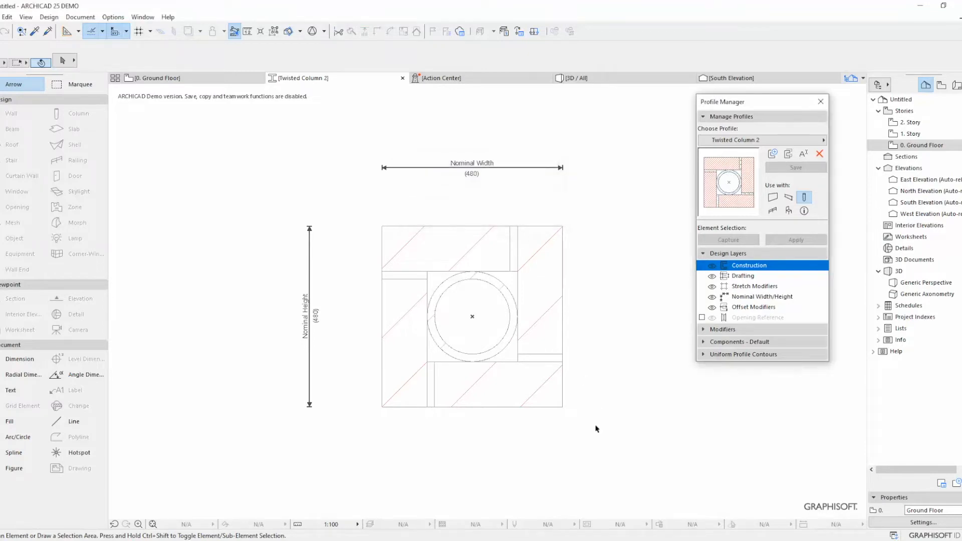
# Rotate the whole Twisted Column 2 geometry about 10° counterclockwise around the circle's center and save the profile.
pyautogui.moveTo(596, 436); pyautogui.dragTo(340, 216)
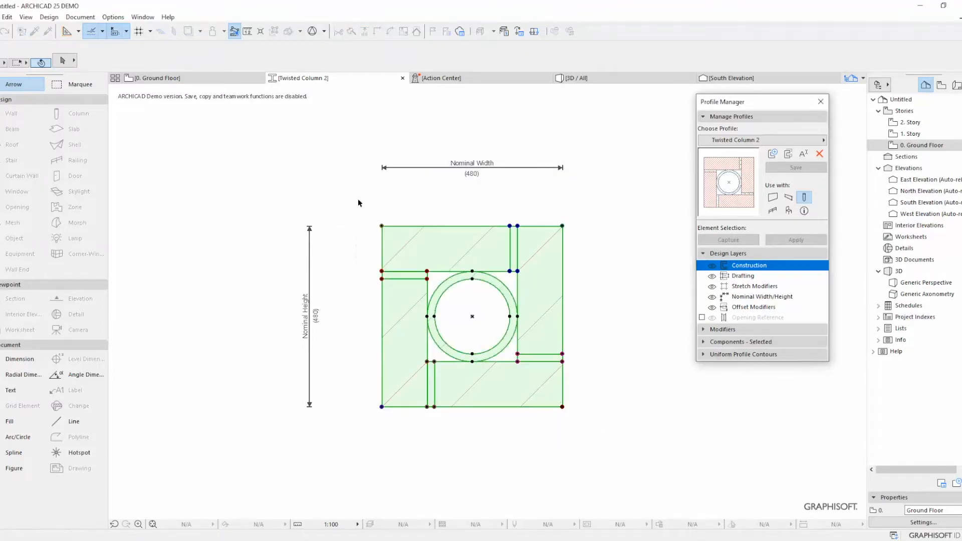
pyautogui.hotkey('ctrl', 'e')
pyautogui.click(472, 316)
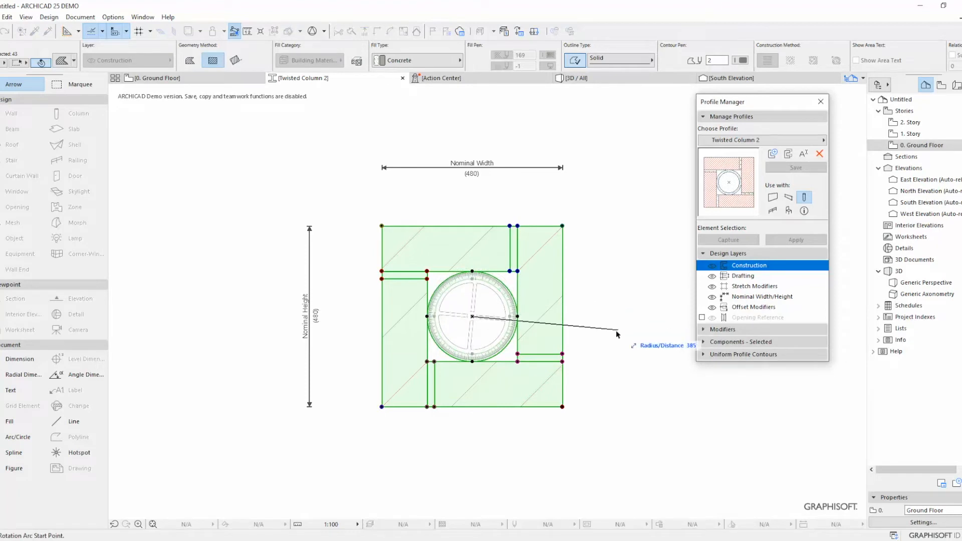
pyautogui.click(617, 317)
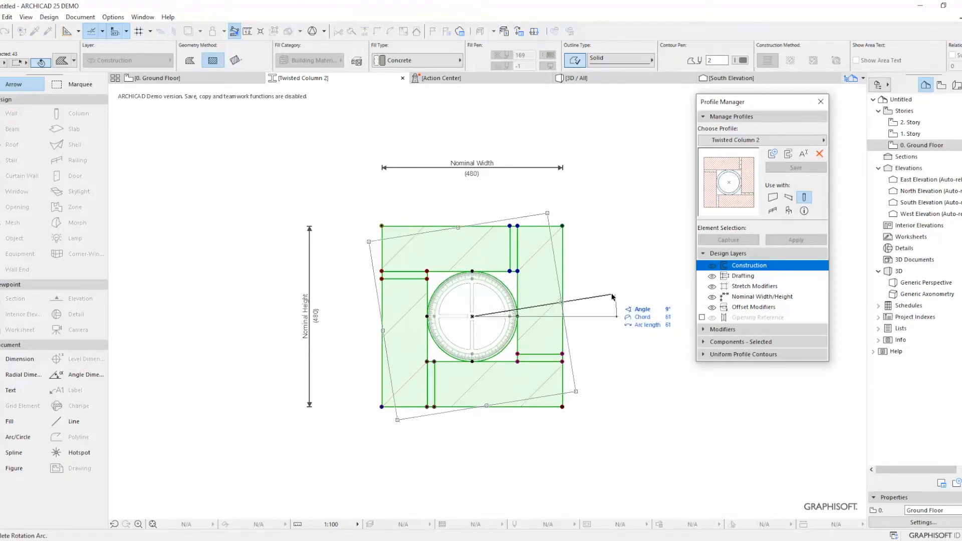
pyautogui.click(616, 289)
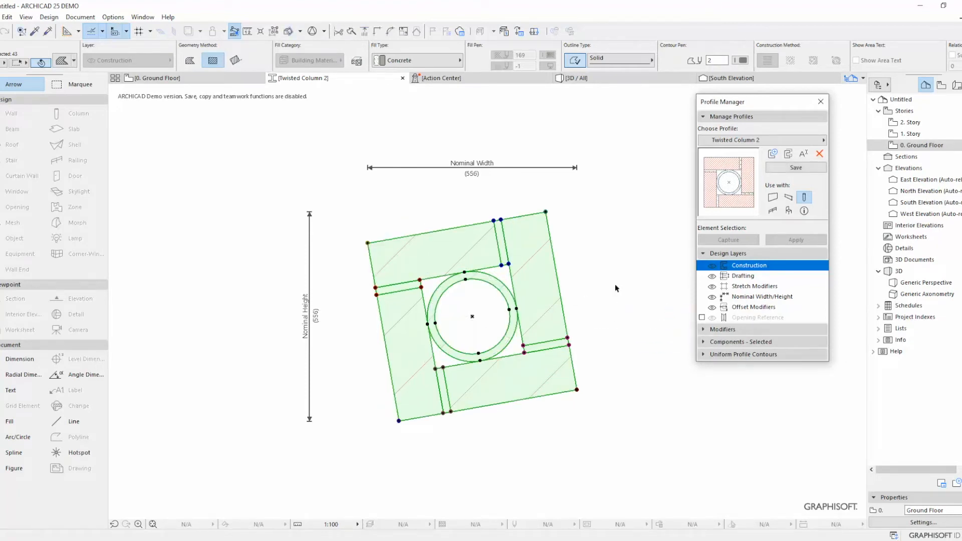
pyautogui.click(796, 167)
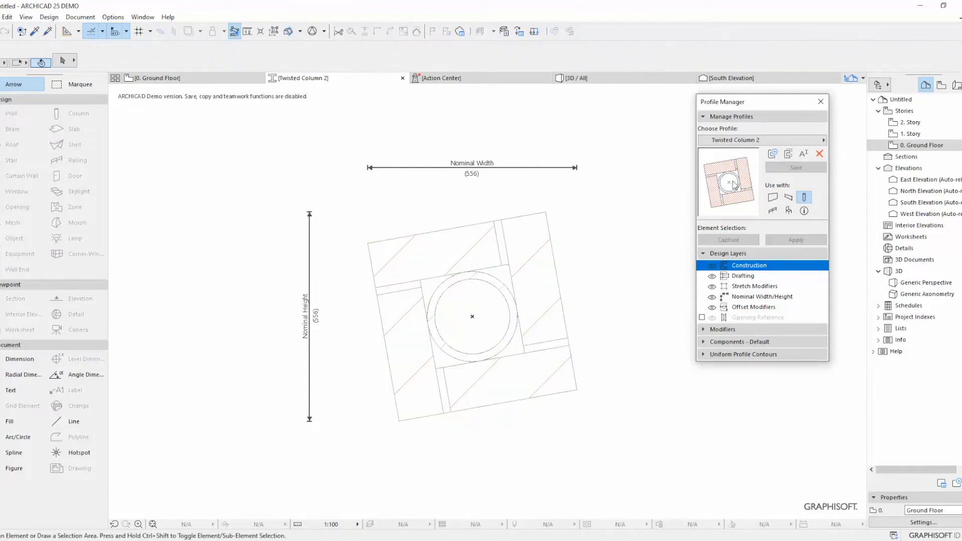
# Duplicate the Twisted Column 2 profile as Twisted Column 3 and select all of its geometry.
pyautogui.click(788, 154)
pyautogui.click(499, 196)
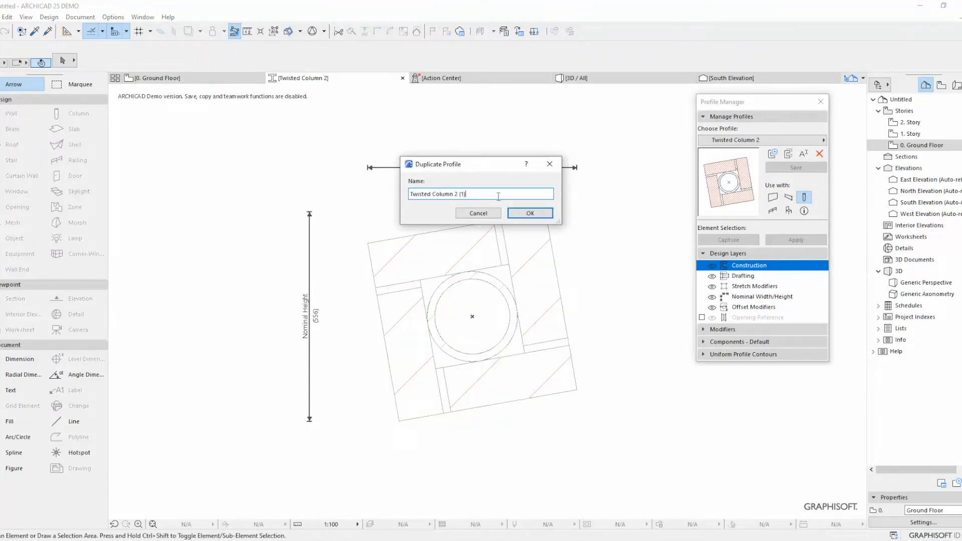
pyautogui.write('3')
pyautogui.click(551, 213)
pyautogui.moveTo(608, 444)
pyautogui.mouseDown()
pyautogui.moveTo(375, 211)
pyautogui.moveTo(353, 204)
pyautogui.mouseUp()
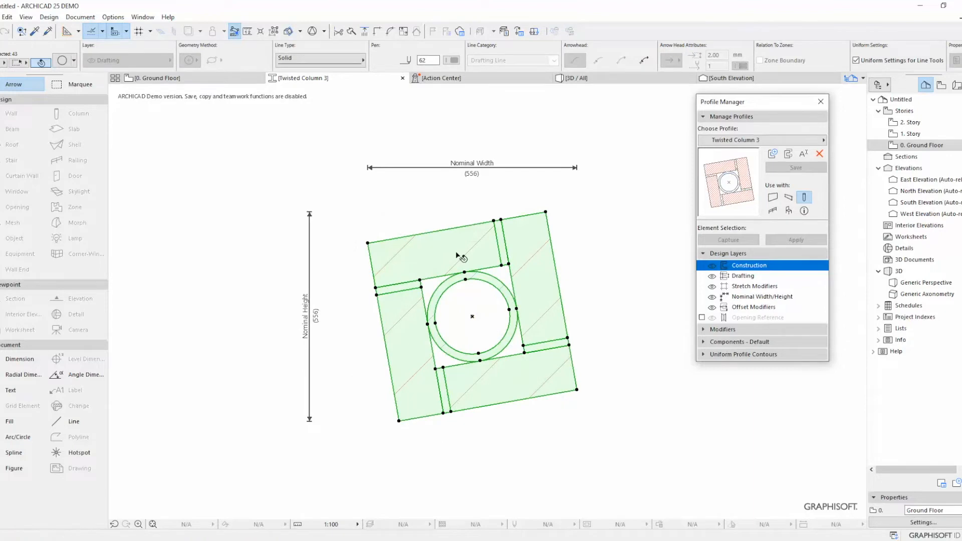
# Rotate the whole Twisted Column 3 geometry about 10° counterclockwise around the circle's center and save the profile.
pyautogui.hotkey('ctrl', '7')
pyautogui.click(472, 316)
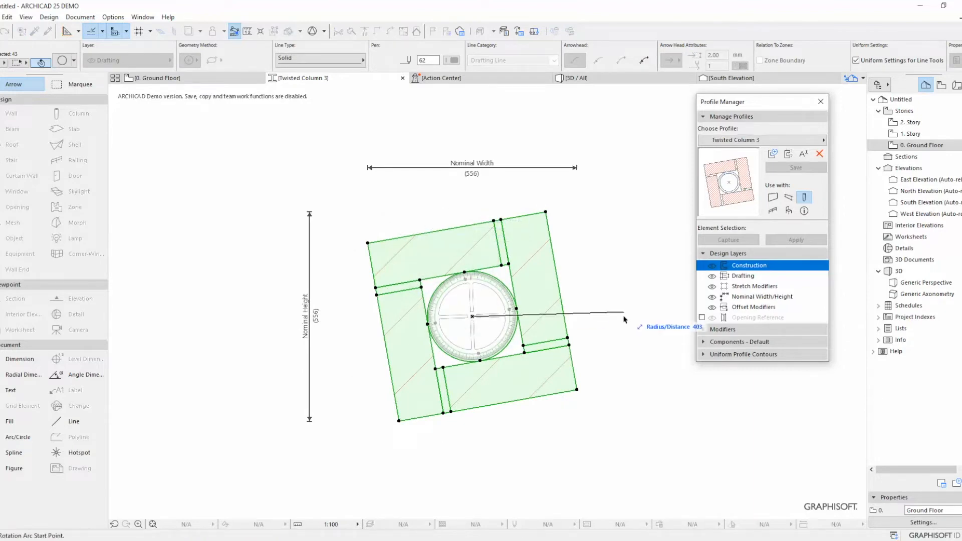
pyautogui.click(625, 317)
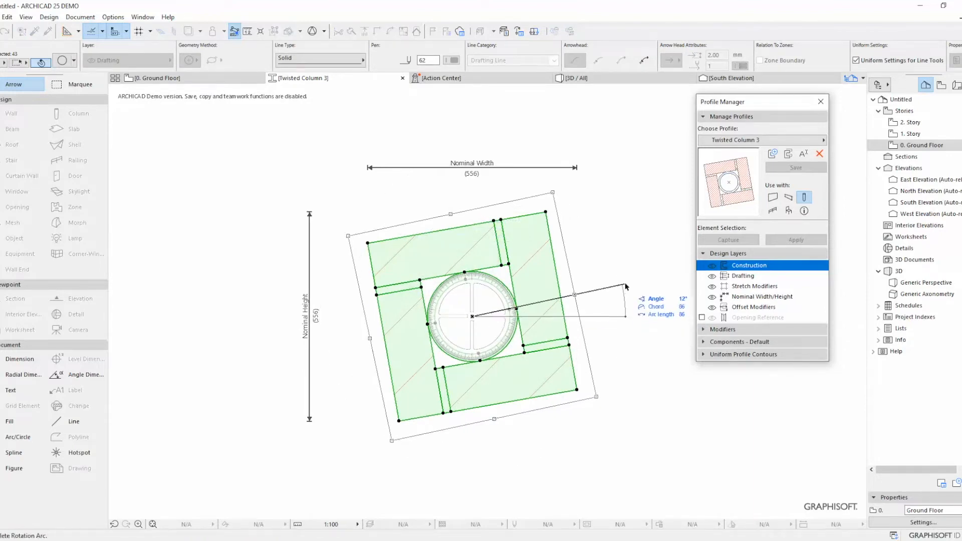
pyautogui.click(626, 291)
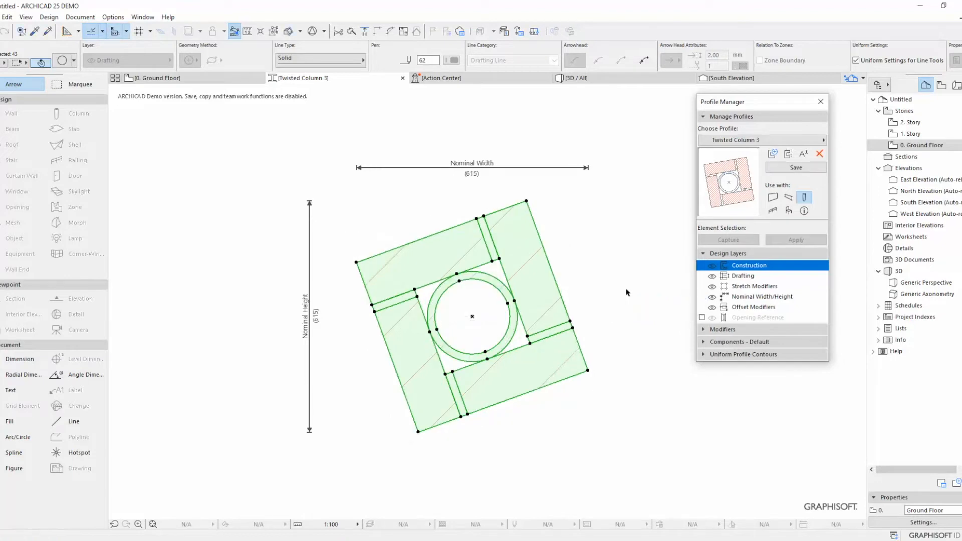
pyautogui.click(800, 168)
# Duplicate the Twisted Column 3 profile as Twisted Column 4 and select all of its geometry.
pyautogui.click(789, 154)
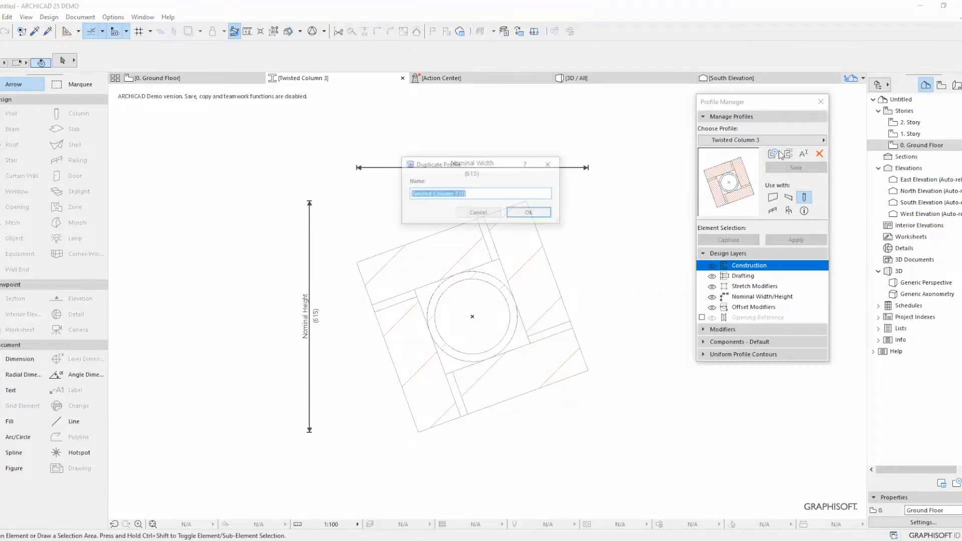
pyautogui.click(481, 193)
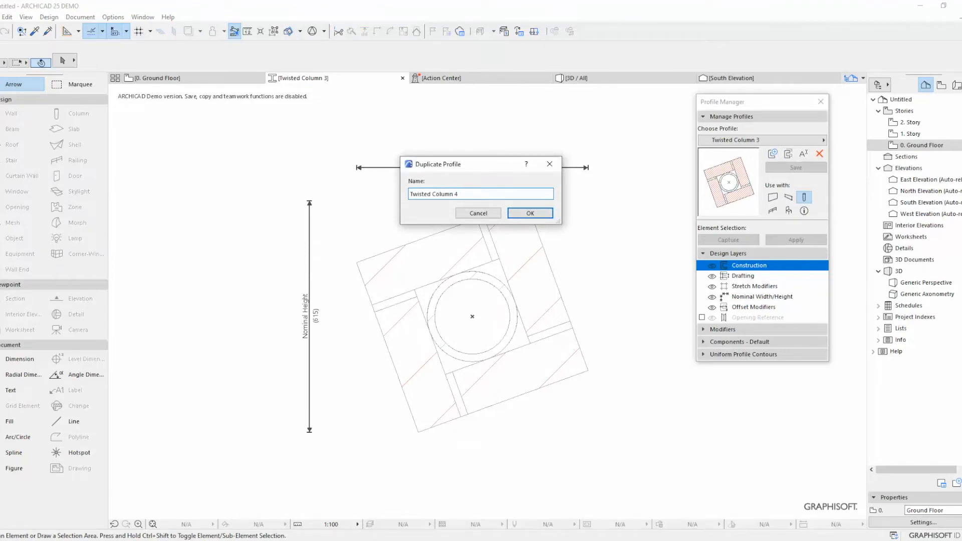
pyautogui.press('Return')
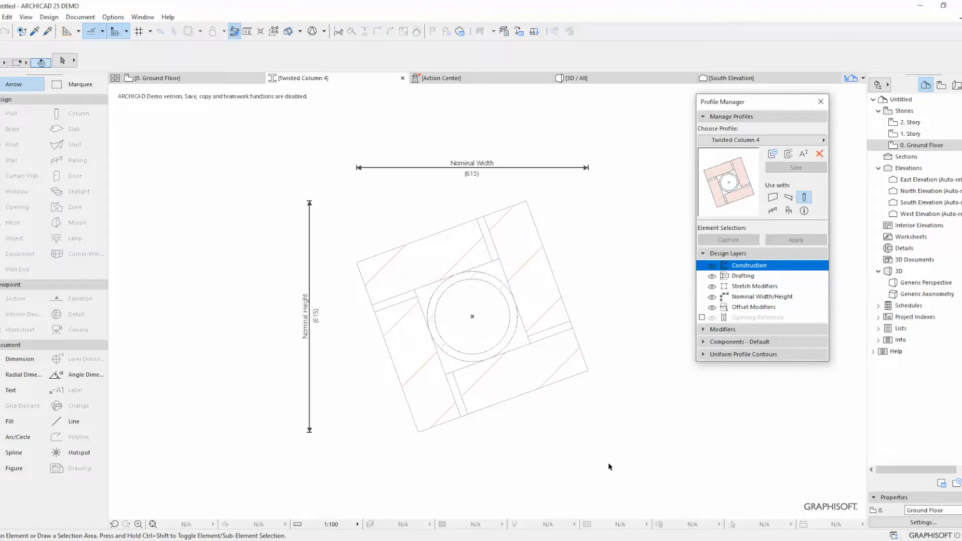
pyautogui.click(607, 465)
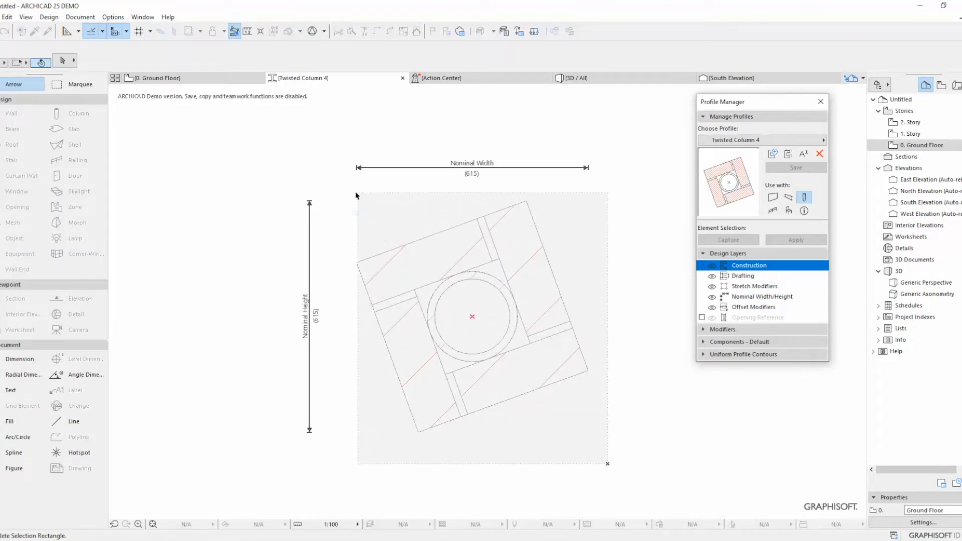
pyautogui.click(356, 195)
# Rotate the selected Twisted Column 4 geometry about 10° counterclockwise around the circle's center and save the profile.
pyautogui.hotkey('ctrl', 'e')
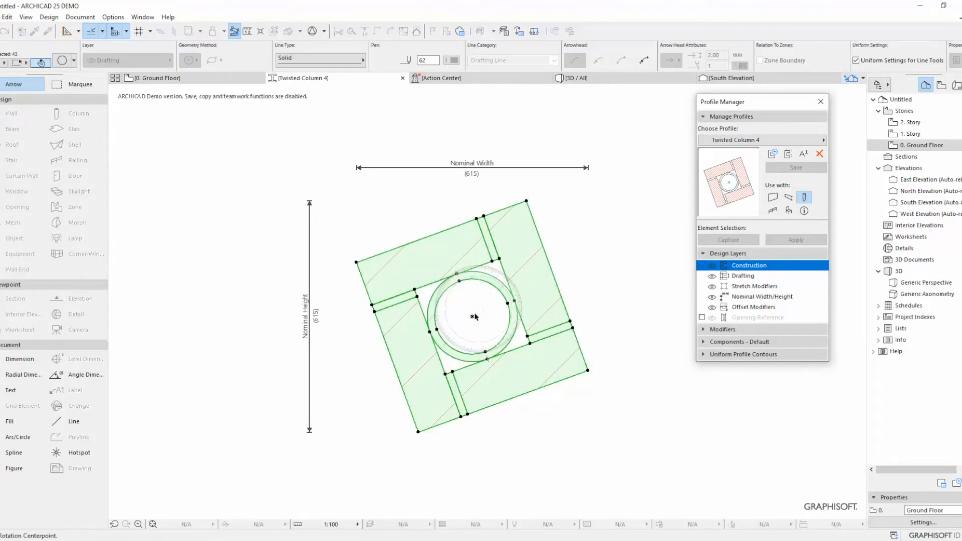
pyautogui.click(472, 316)
pyautogui.click(622, 316)
pyautogui.click(613, 295)
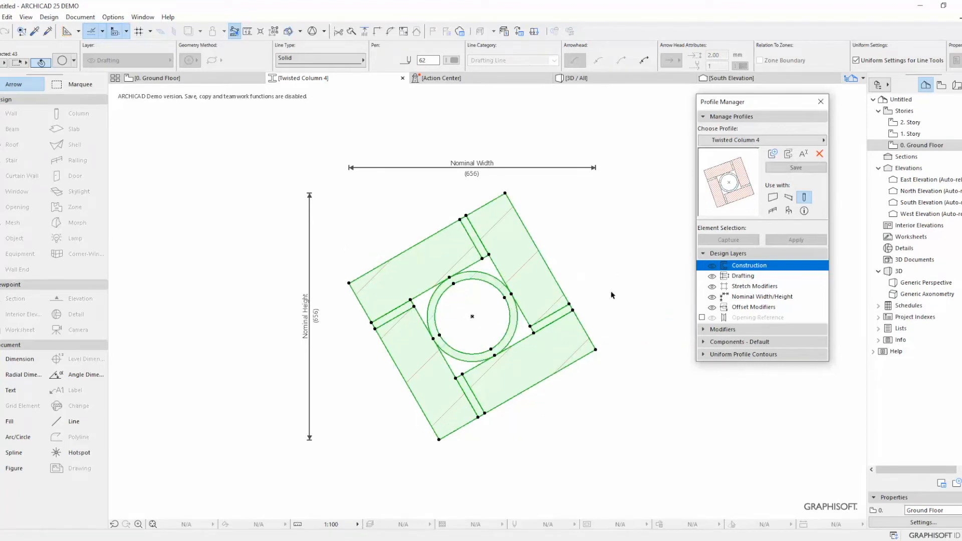
# Duplicate the Twisted Column 4 profile as Twisted Column 5 and select all of its geometry.
pyautogui.click(788, 154)
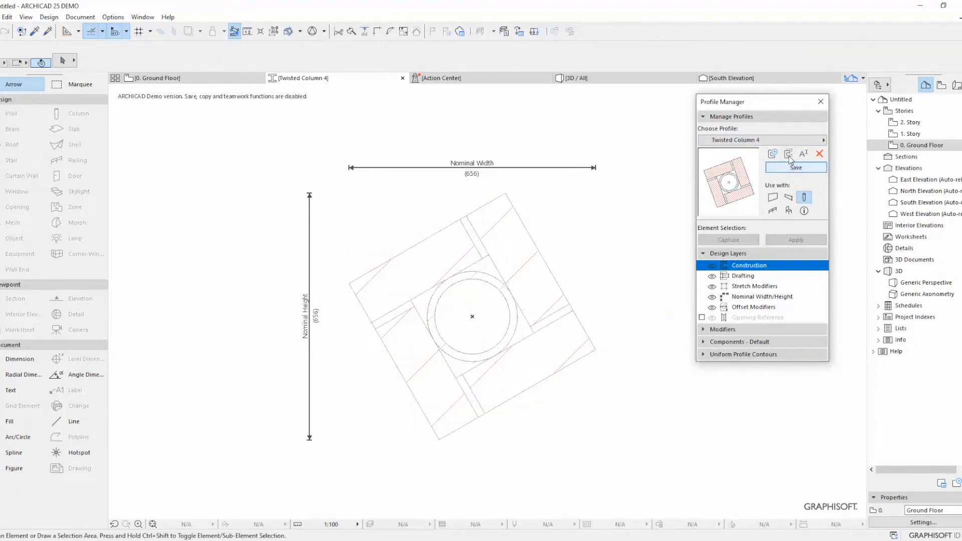
pyautogui.click(483, 193)
pyautogui.press('BackSpace')
pyautogui.press('BackSpace')
pyautogui.press('BackSpace')
pyautogui.write('5')
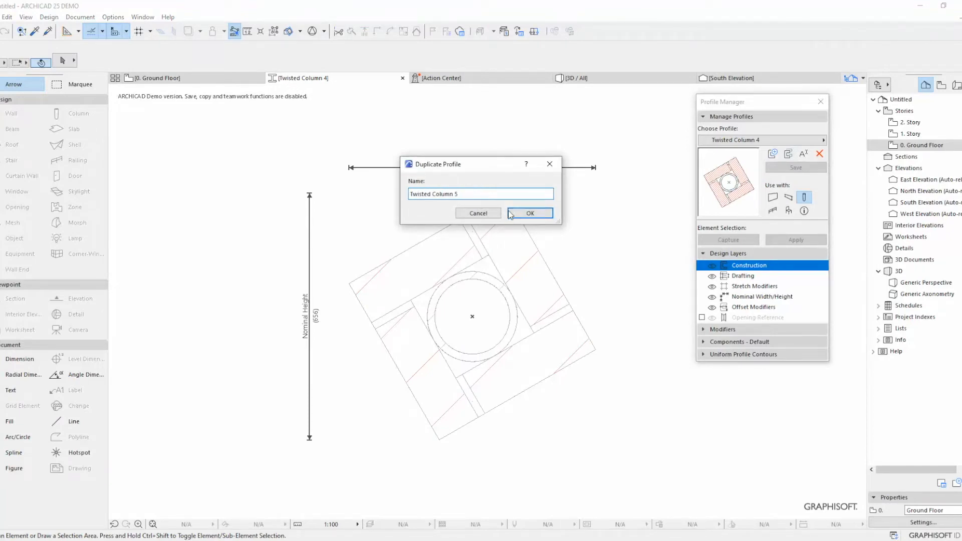
pyautogui.click(530, 213)
pyautogui.moveTo(660, 481); pyautogui.dragTo(343, 203)
# Rotate the selected Twisted Column 5 geometry about 10° counterclockwise around the circle's center and save the profile.
pyautogui.hotkey('ctrl', 'e')
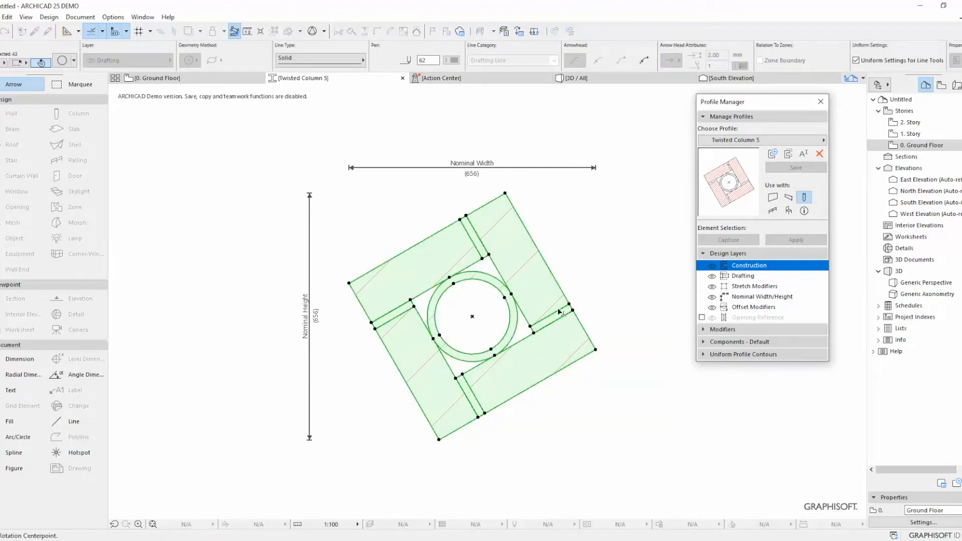
pyautogui.click(472, 317)
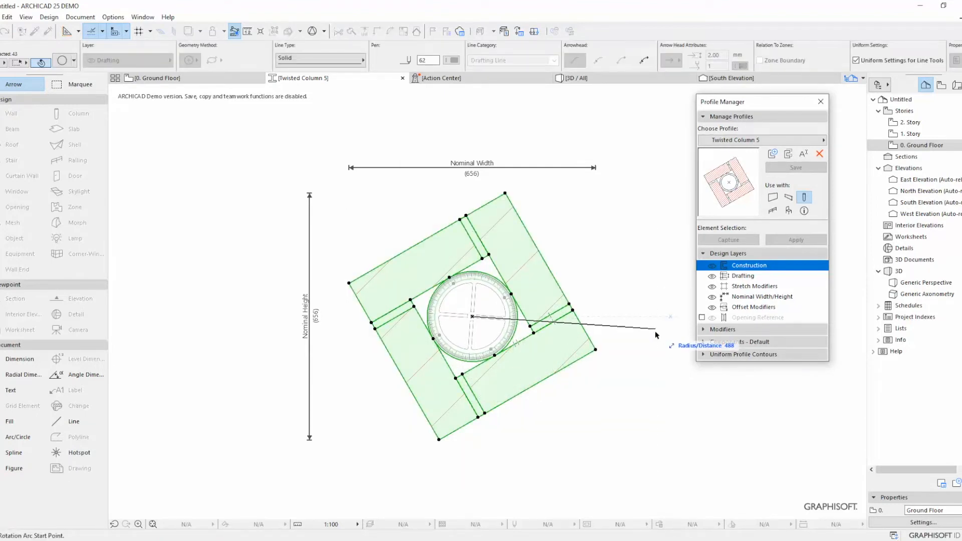
pyautogui.click(653, 316)
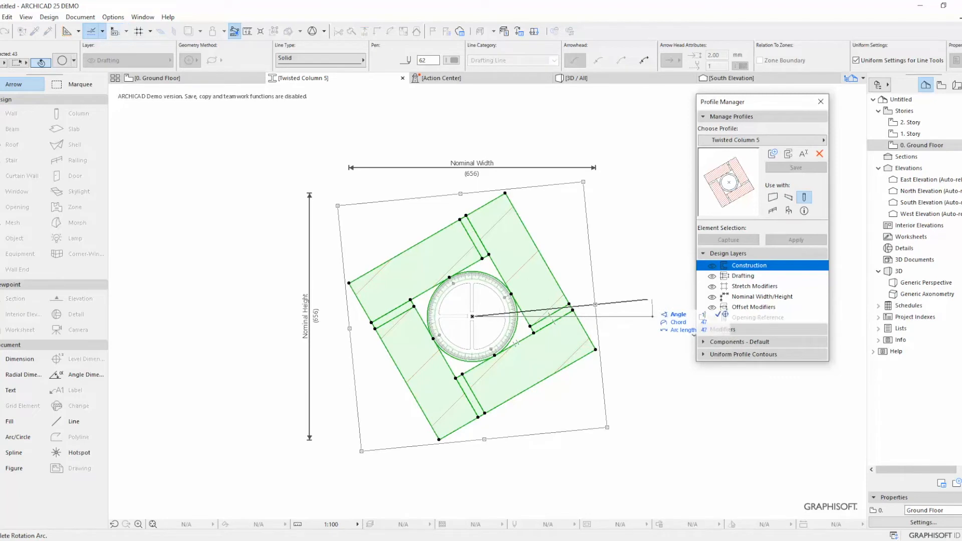
pyautogui.click(646, 289)
pyautogui.click(812, 168)
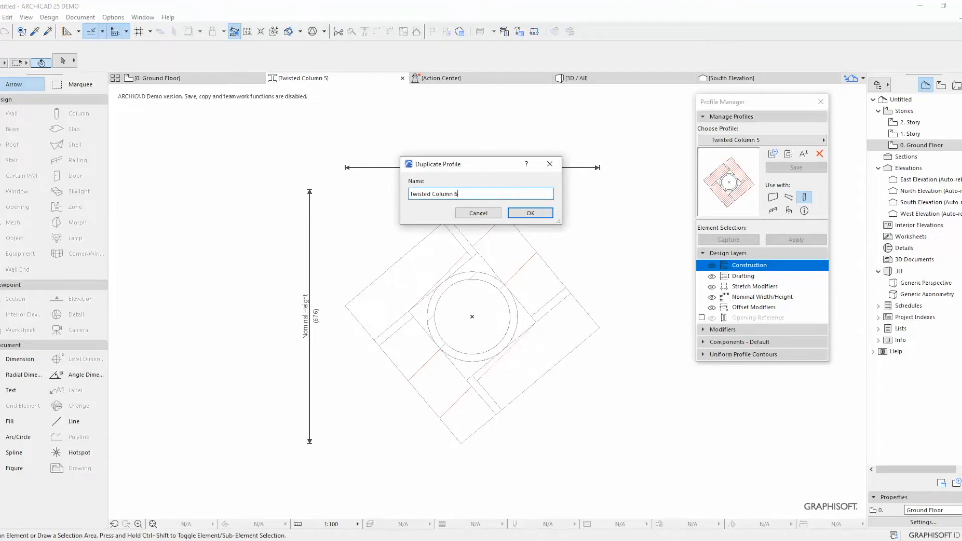
# Duplicate Twisted Column 5 as Twisted Column 6 and save it with all geometry rotated 10° counterclockwise around the circle's center.
pyautogui.click(526, 212)
pyautogui.click(636, 494)
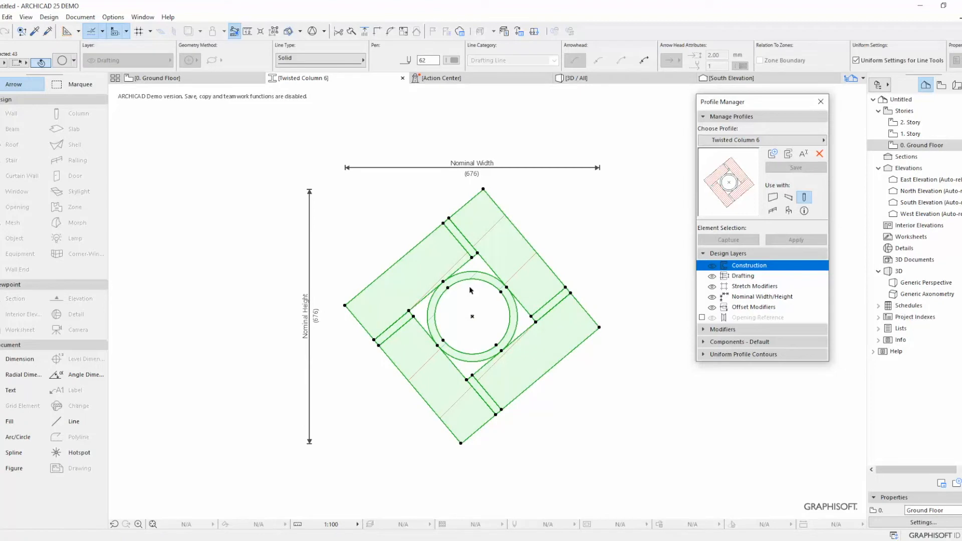
pyautogui.hotkey('ctrl', 'e')
pyautogui.click(472, 316)
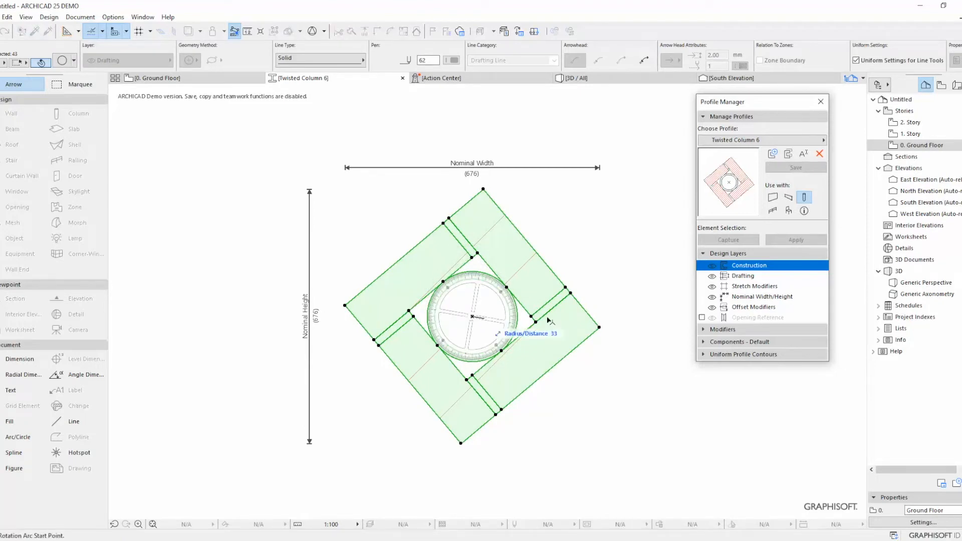
pyautogui.click(635, 317)
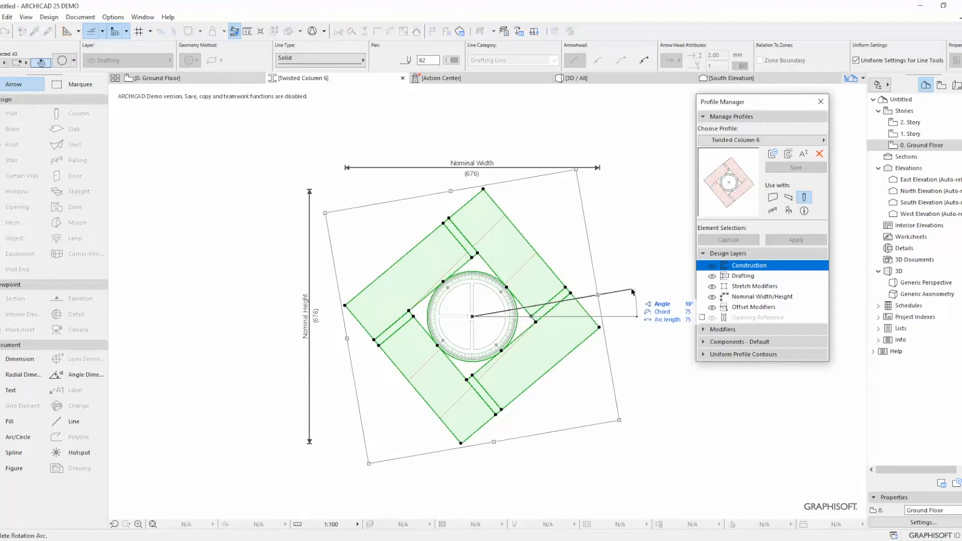
pyautogui.click(632, 291)
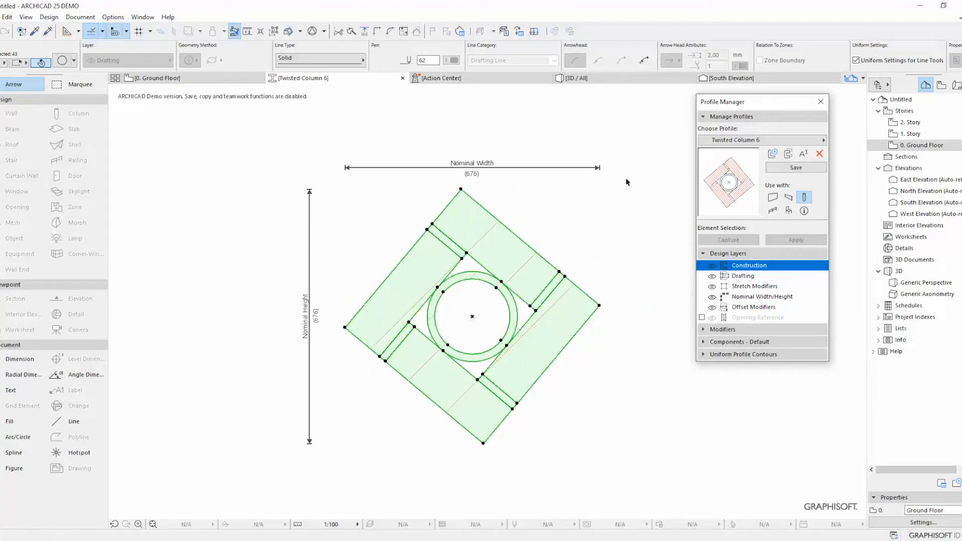
pyautogui.click(795, 167)
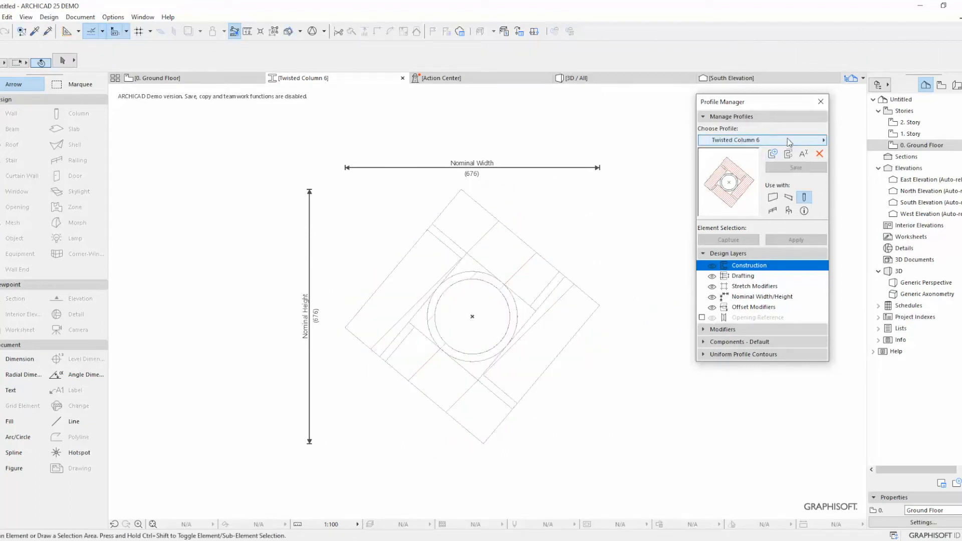
# Duplicate the Twisted Column 6 profile as Twisted Column 7 and select all of its geometry.
pyautogui.click(473, 194)
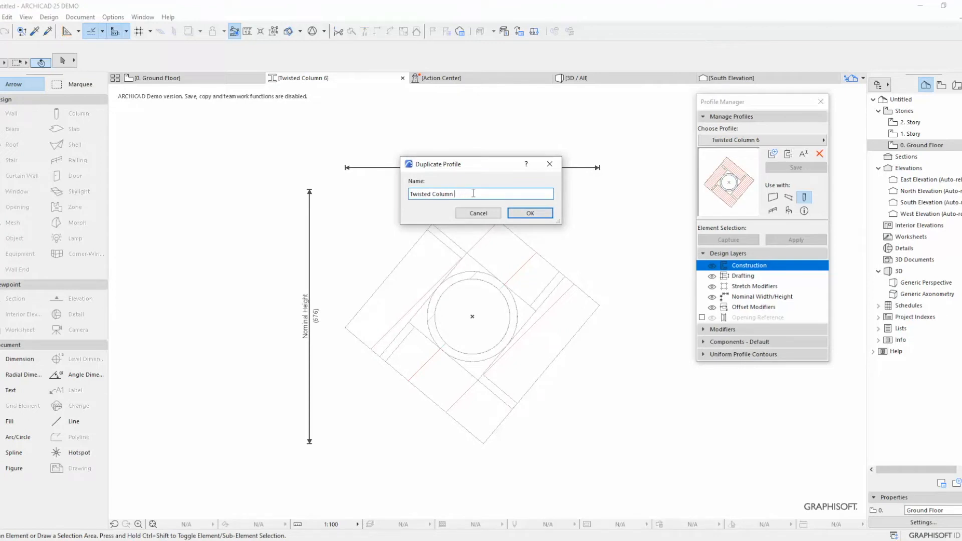
pyautogui.click(515, 215)
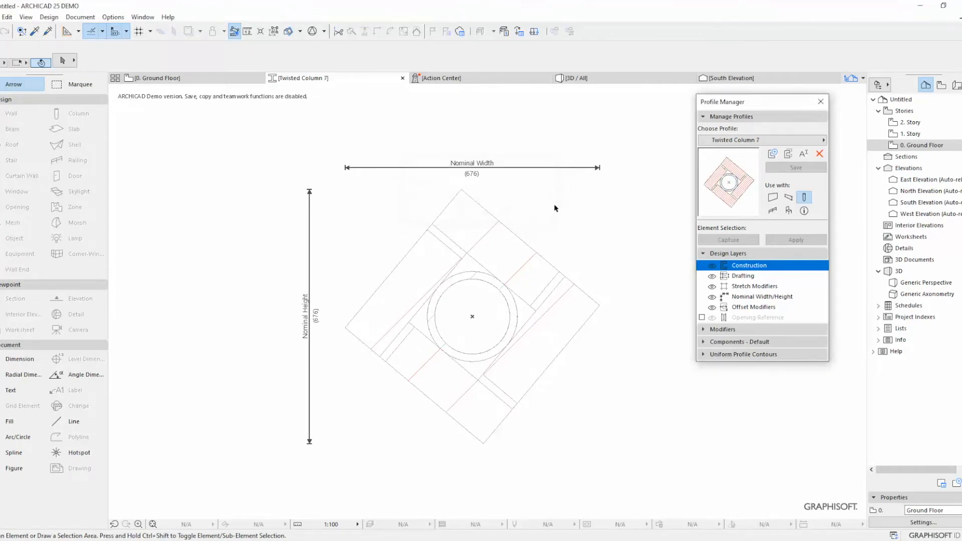
pyautogui.moveTo(588, 468); pyautogui.dragTo(364, 206)
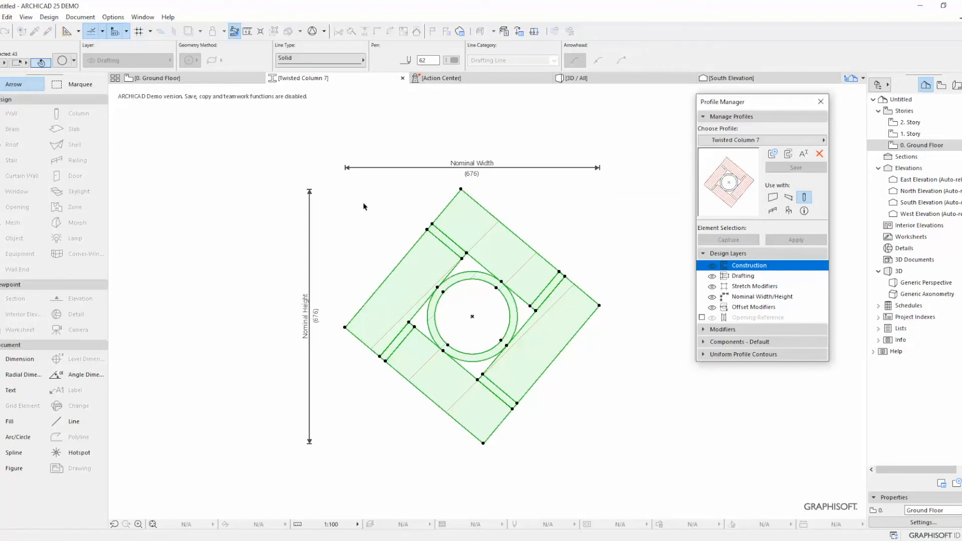
# Rotate the selected Twisted Column 7 geometry 10° counterclockwise around the circle's center and save the profile.
pyautogui.hotkey('ctrl', 'e')
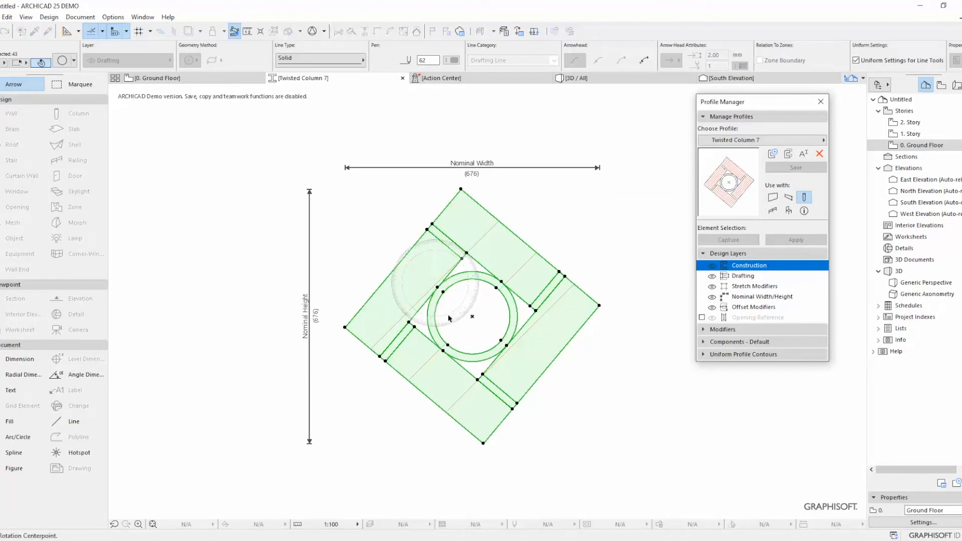
pyautogui.click(472, 316)
pyautogui.click(628, 317)
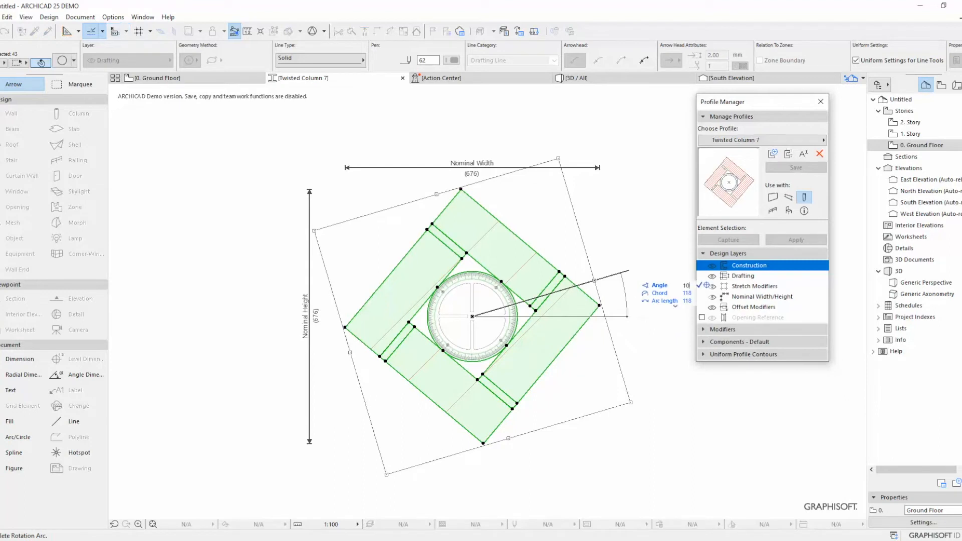
pyautogui.click(634, 289)
pyautogui.click(812, 168)
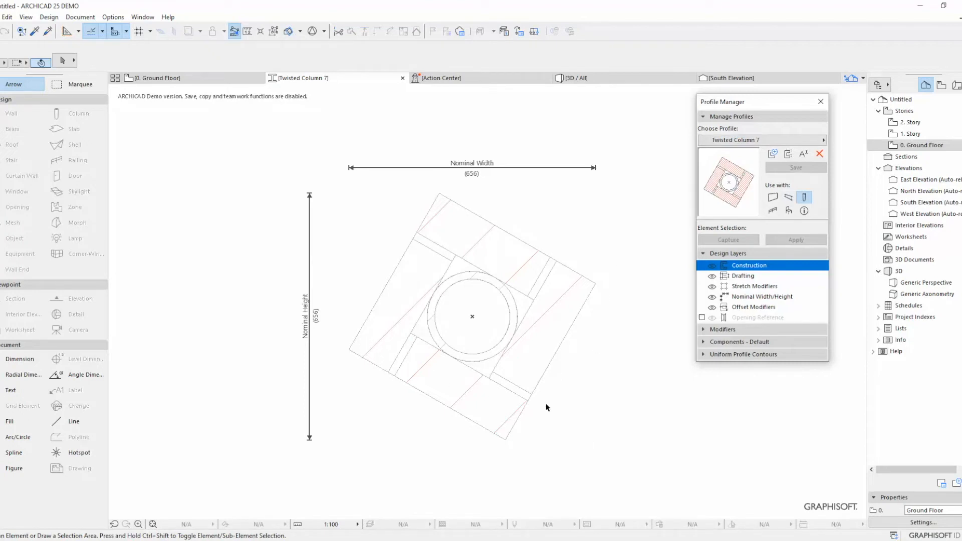
# Duplicate the Twisted Column 7 profile as Twisted Column 8 and select all of its geometry.
pyautogui.click(789, 153)
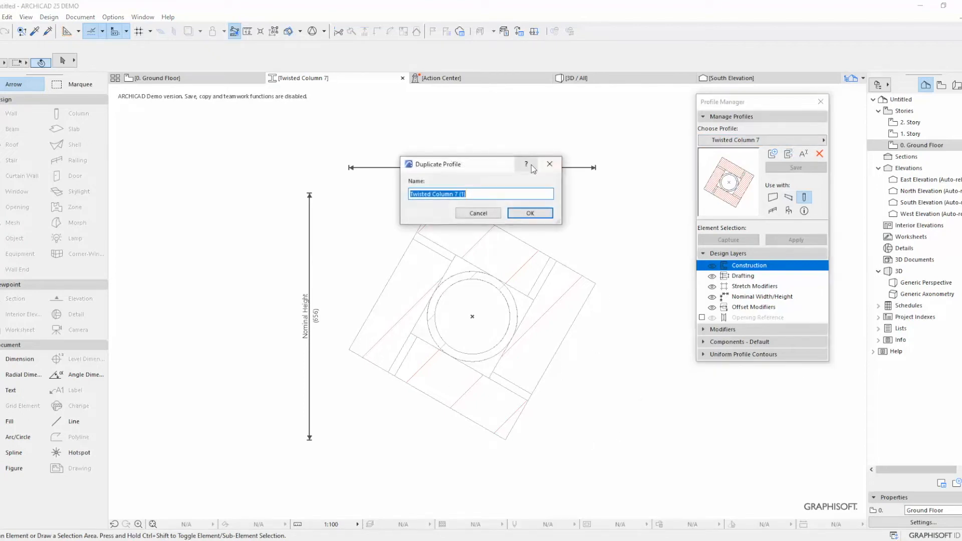
pyautogui.click(492, 194)
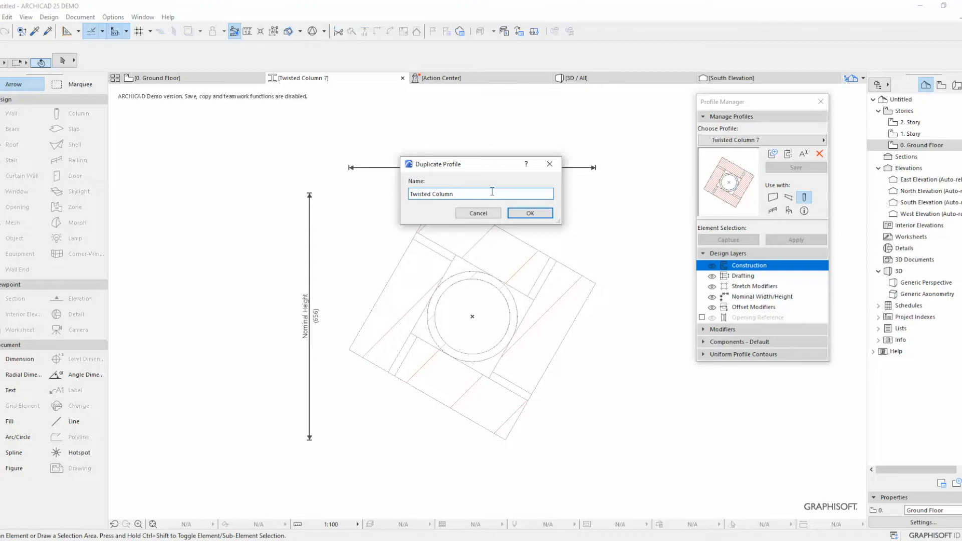
pyautogui.click(530, 213)
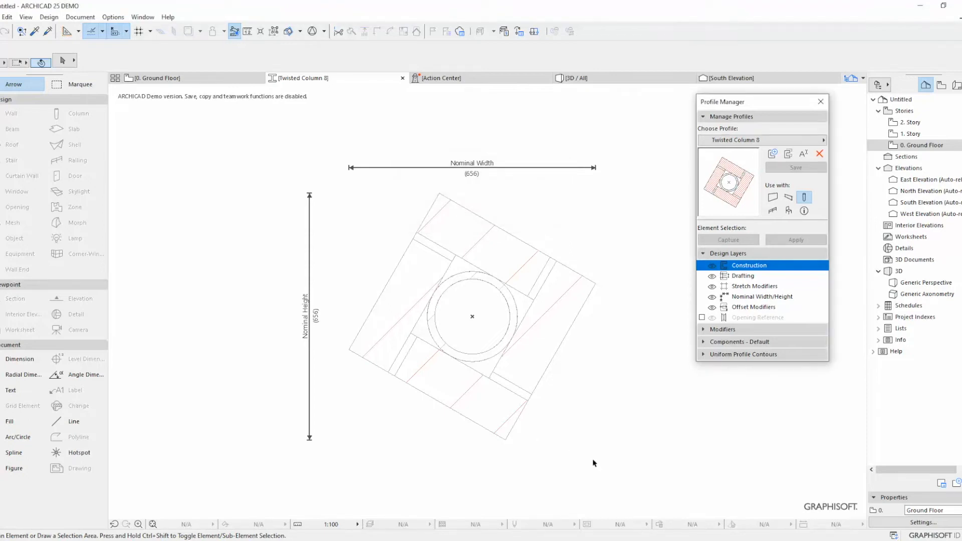
pyautogui.click(502, 418)
pyautogui.moveTo(612, 465); pyautogui.dragTo(359, 194)
# Rotate the selected Twisted Column 8 geometry about 10° counterclockwise around the circle's center and save the profile.
pyautogui.hotkey('ctrl', 'e')
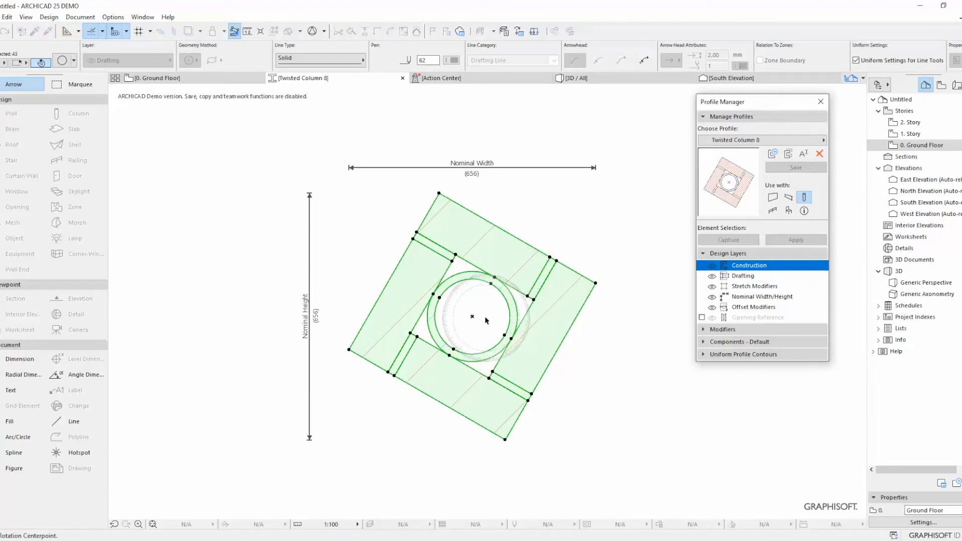
pyautogui.click(472, 316)
pyautogui.click(634, 316)
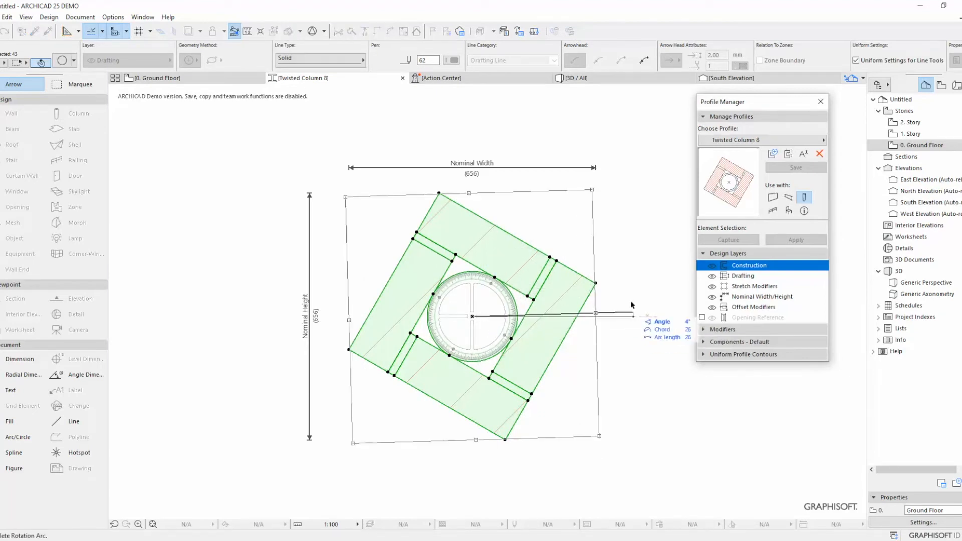
pyautogui.click(630, 293)
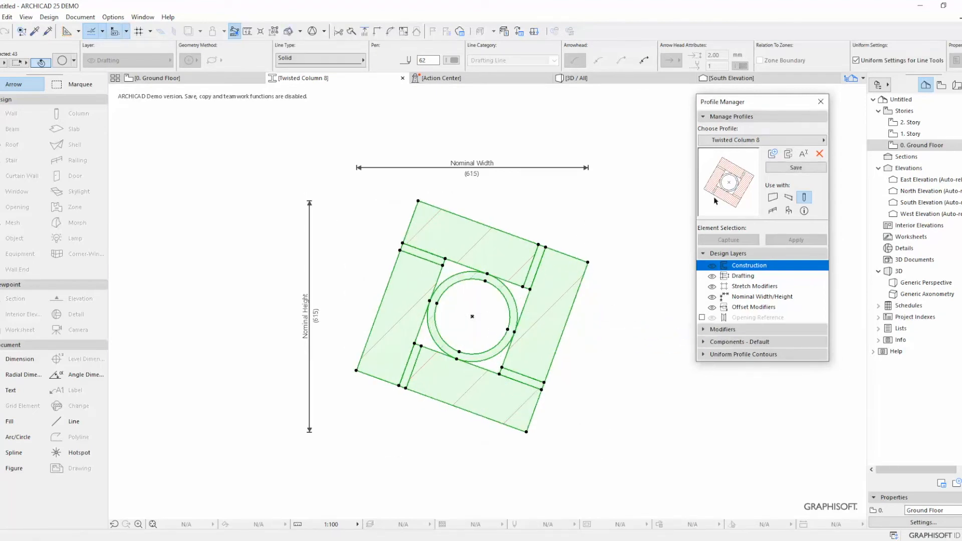
pyautogui.click(530, 208)
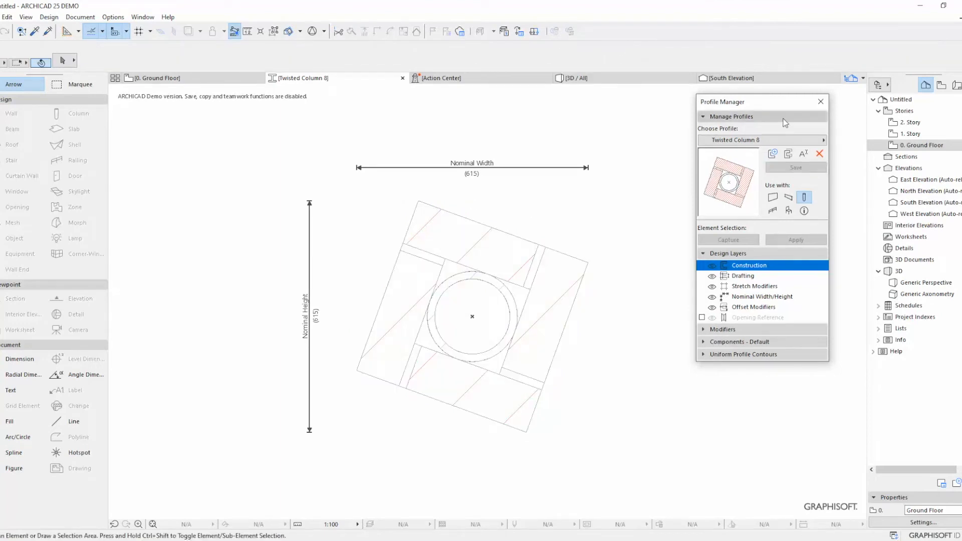
# Close the Profile Manager and the profile editor, return to the Ground Floor plan and fit it in view.
pyautogui.click(822, 107)
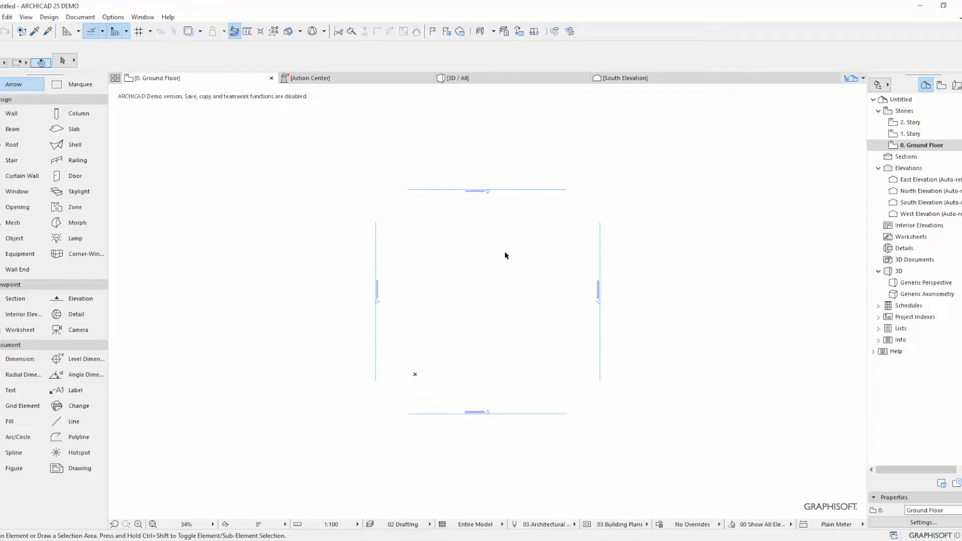
pyautogui.hotkey('ctrl', "'")
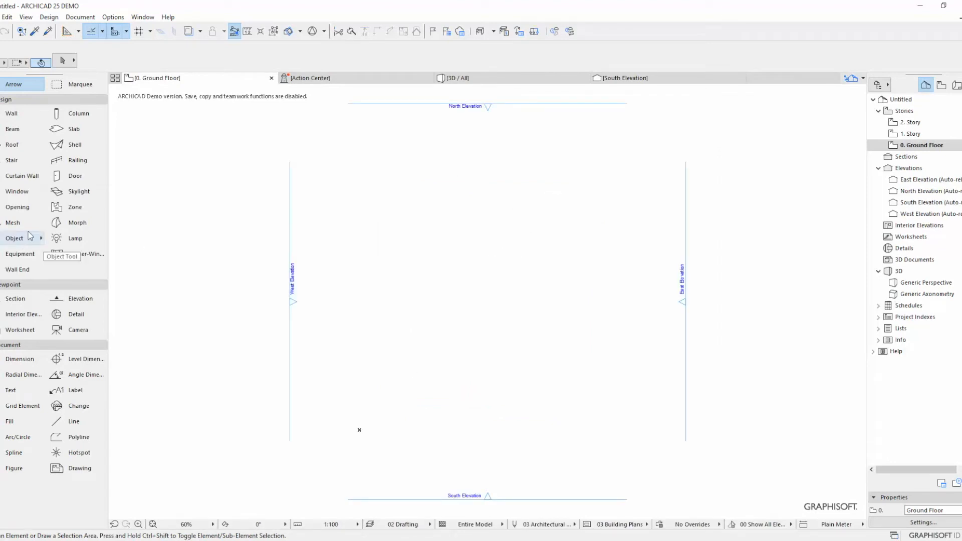
# Open the Column tool's default settings and make the column multi-segmented with a complex profile structure.
pyautogui.click(75, 113)
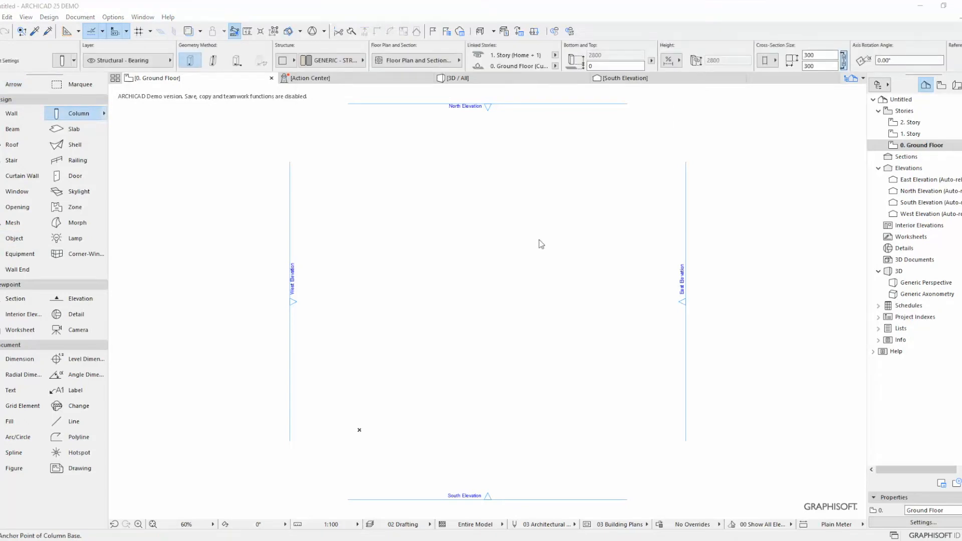
pyautogui.hotkey('ctrl', 't')
pyautogui.moveTo(518, 68); pyautogui.dragTo(649, 115)
pyautogui.click(456, 163)
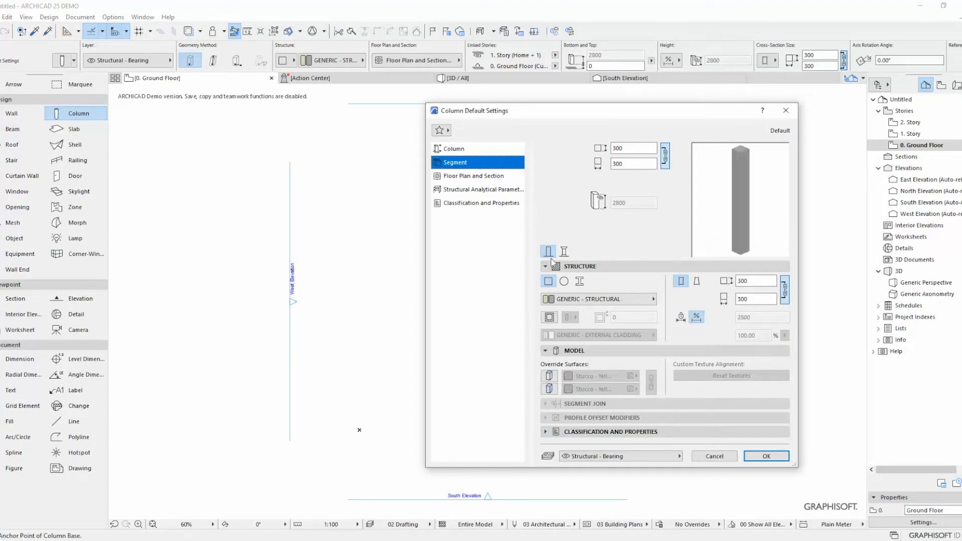
pyautogui.click(564, 252)
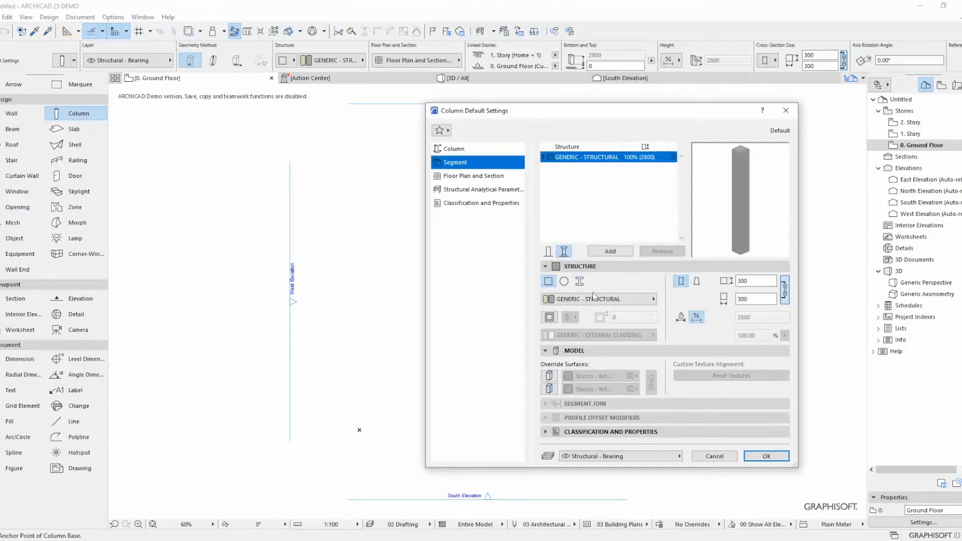
pyautogui.click(580, 281)
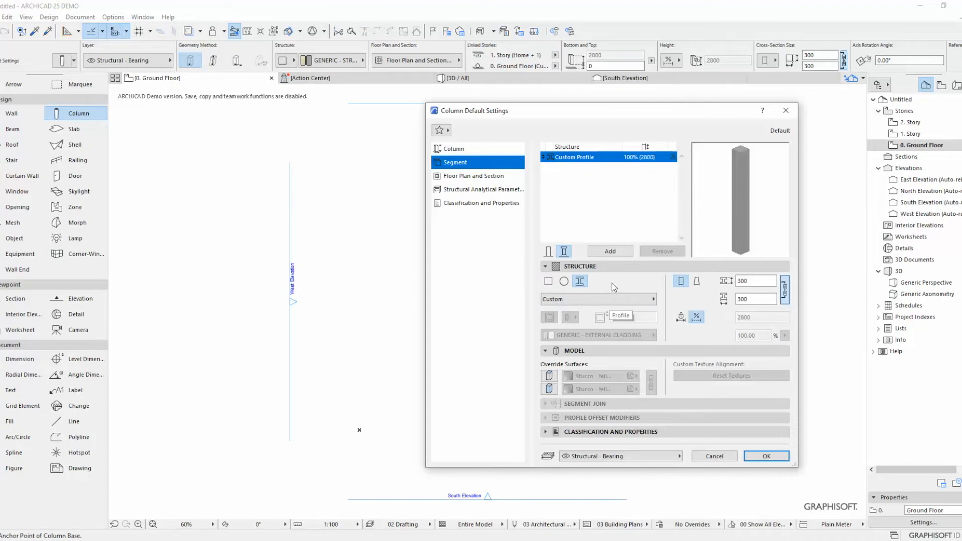
# Give the first column segment a fixed length of 100 and assign it the Twisted Column 1 profile.
pyautogui.click(684, 320)
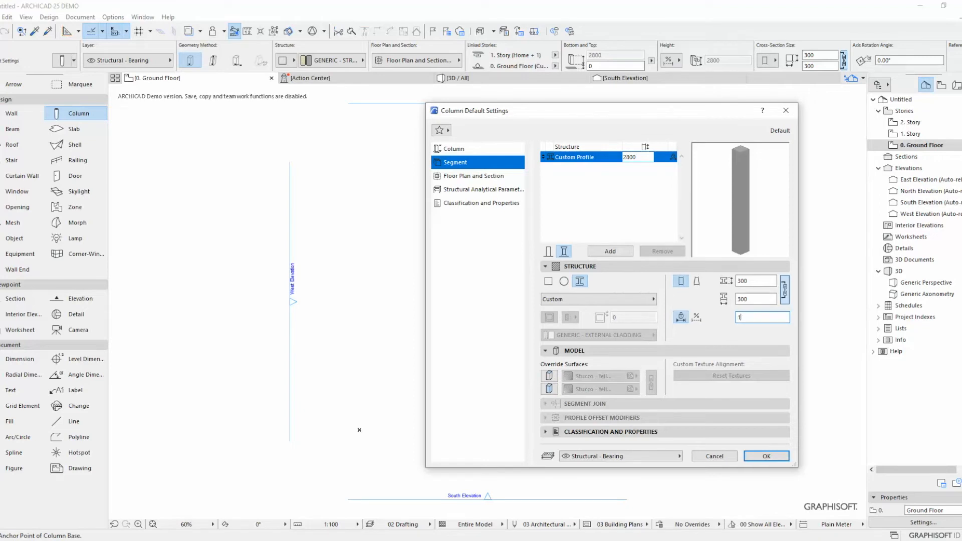
pyautogui.press('Tab')
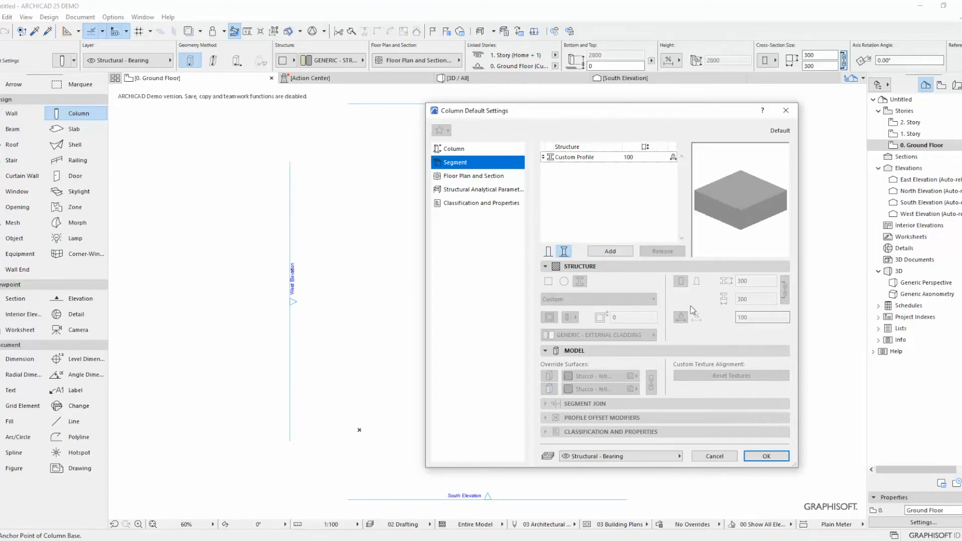
pyautogui.click(601, 158)
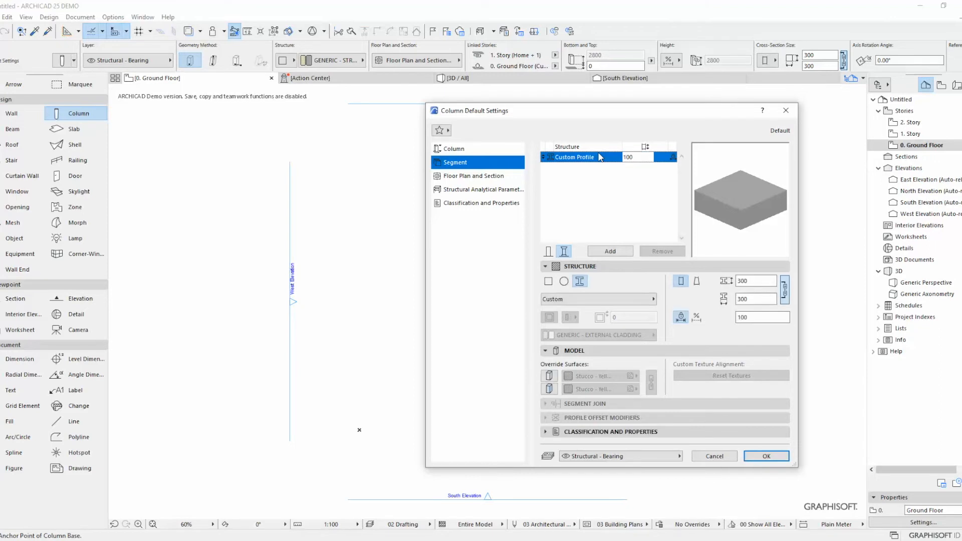
pyautogui.click(612, 298)
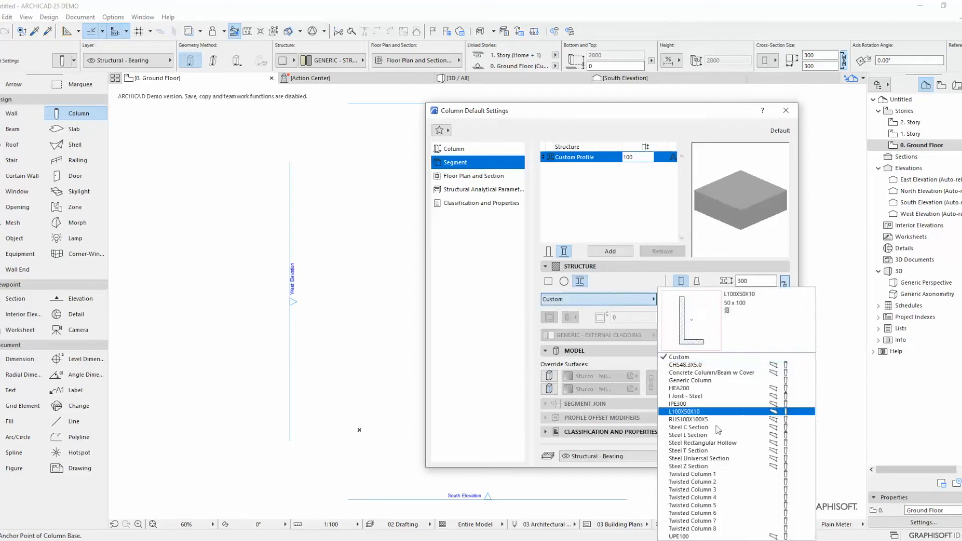
pyautogui.click(740, 475)
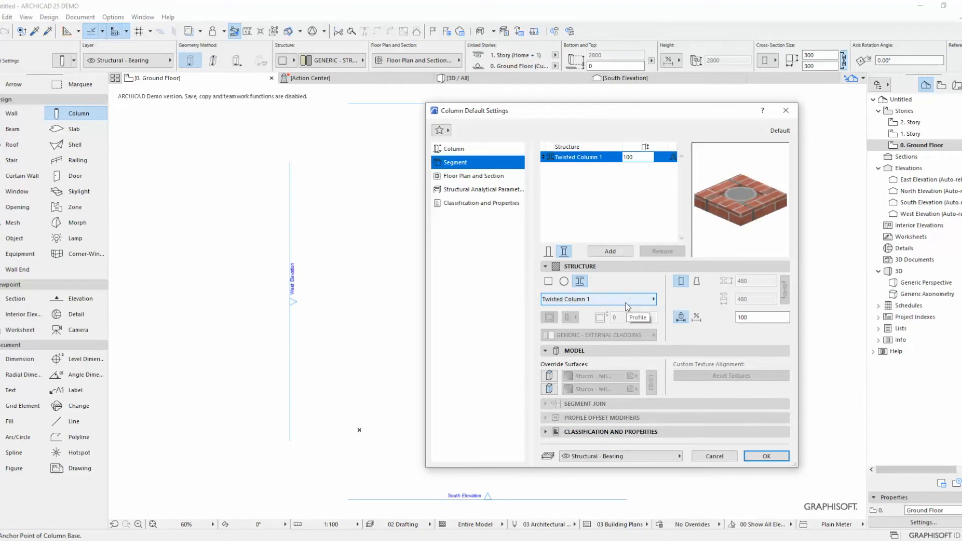
# Add two more column segments, assigning the profiles Twisted Column 2 and Twisted Column 3 in order.
pyautogui.click(611, 252)
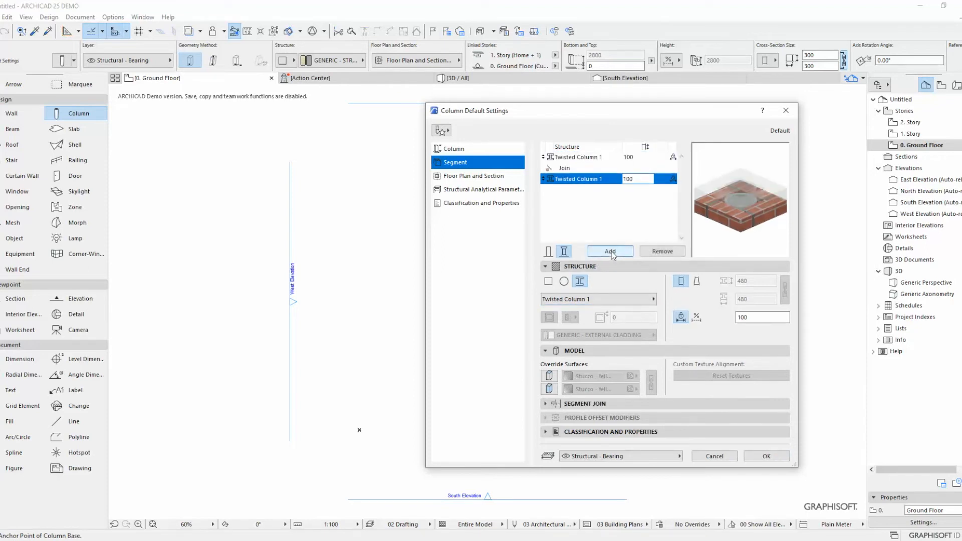
pyautogui.click(581, 299)
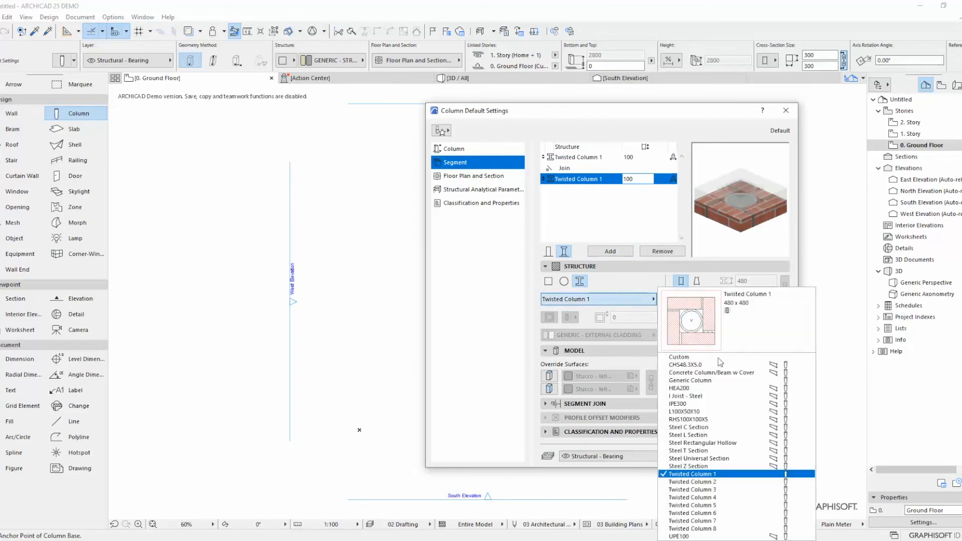
pyautogui.click(727, 482)
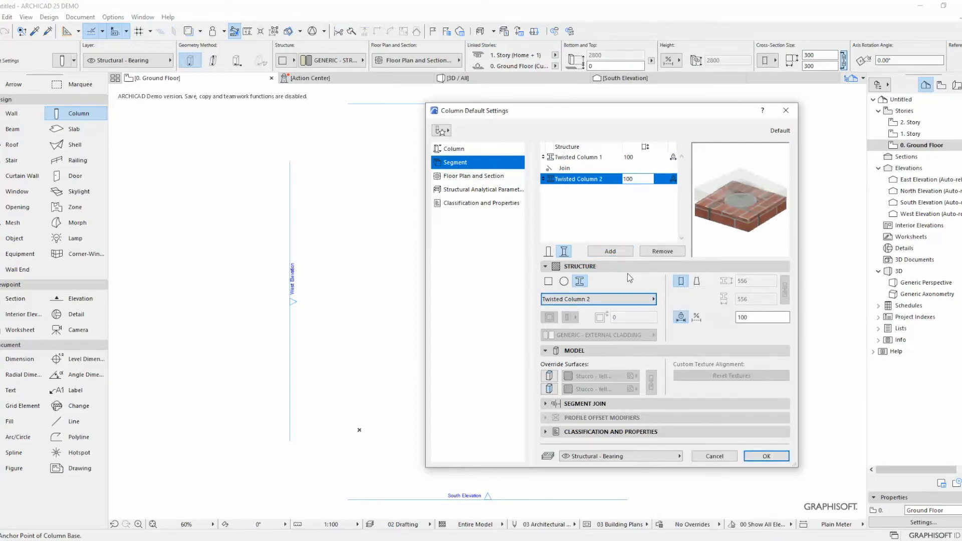
pyautogui.click(610, 251)
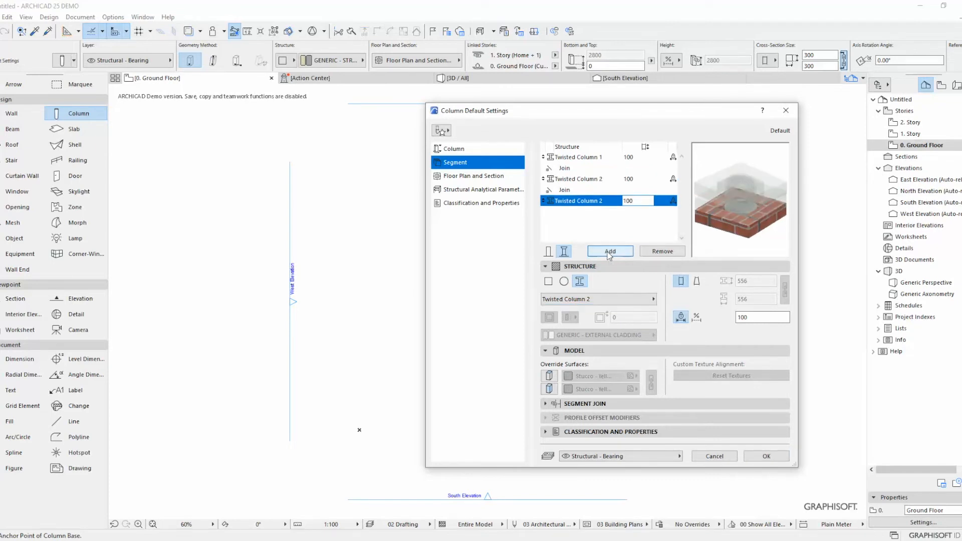
pyautogui.click(614, 299)
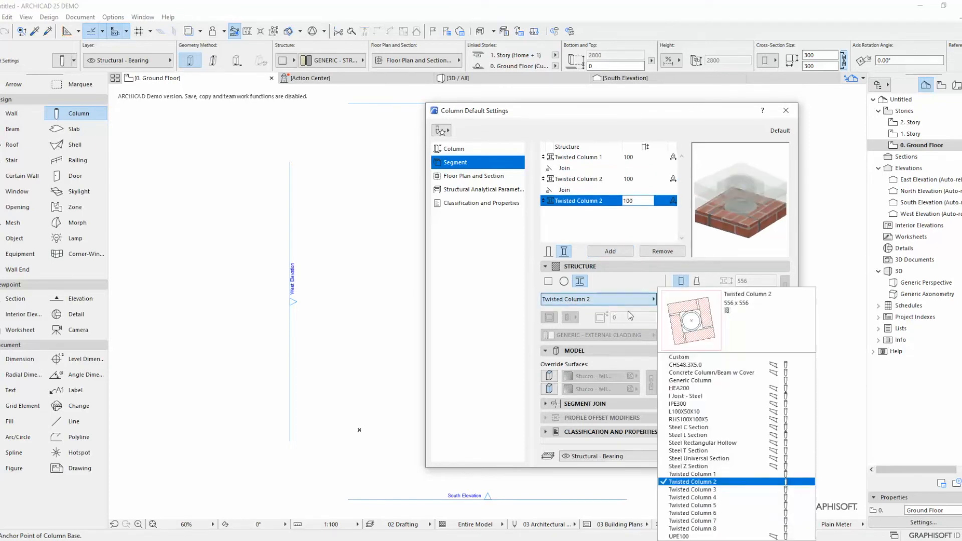
pyautogui.click(697, 489)
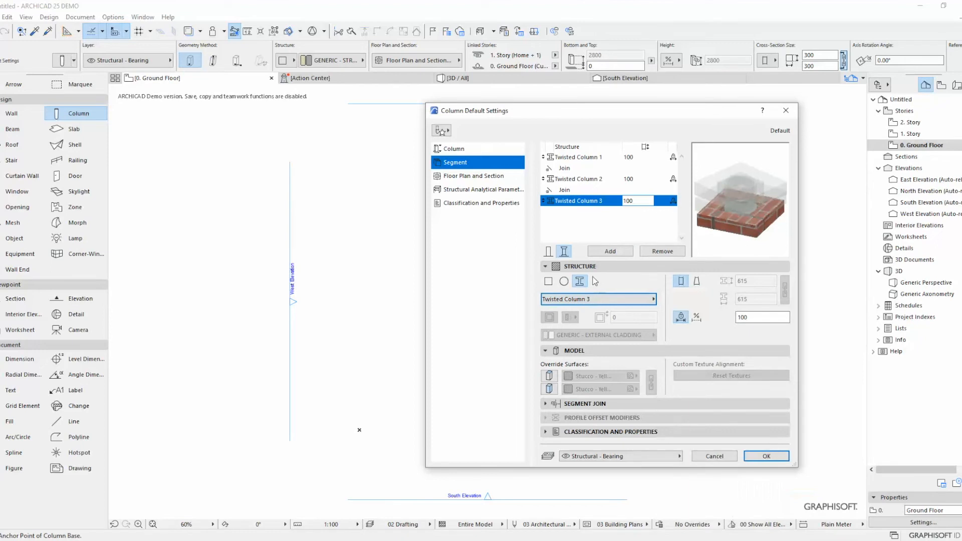
# Add the fourth and fifth column segments with the profiles Twisted Column 4 and Twisted Column 5.
pyautogui.click(604, 251)
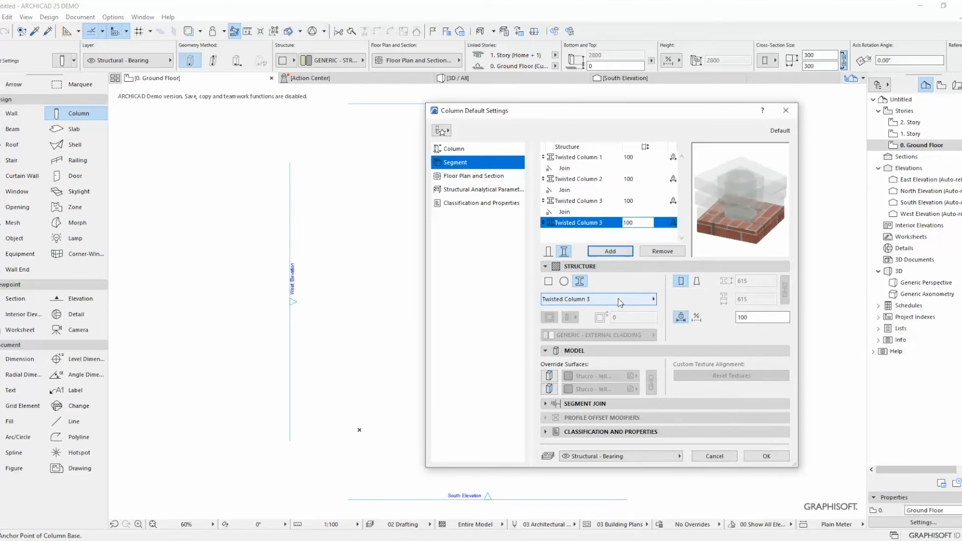
pyautogui.click(620, 304)
pyautogui.click(701, 497)
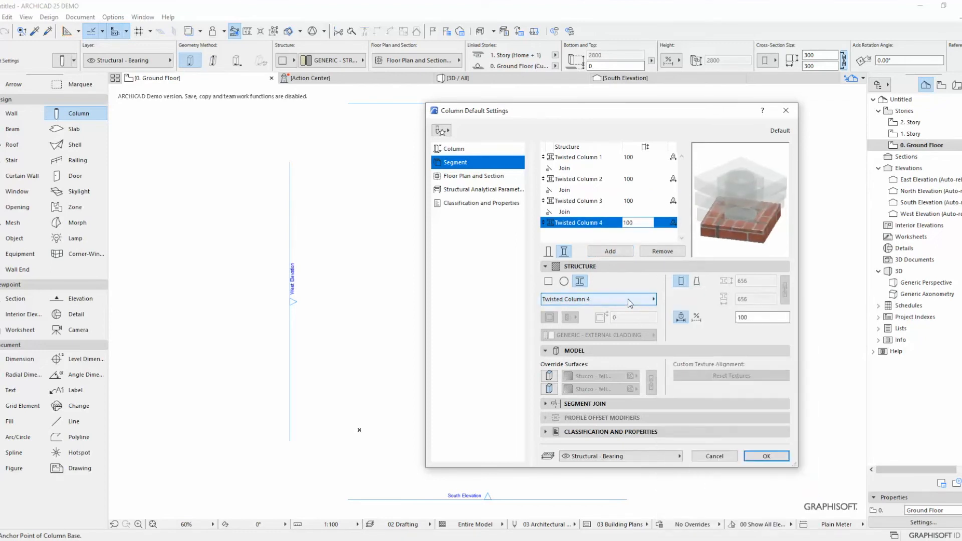
pyautogui.click(617, 251)
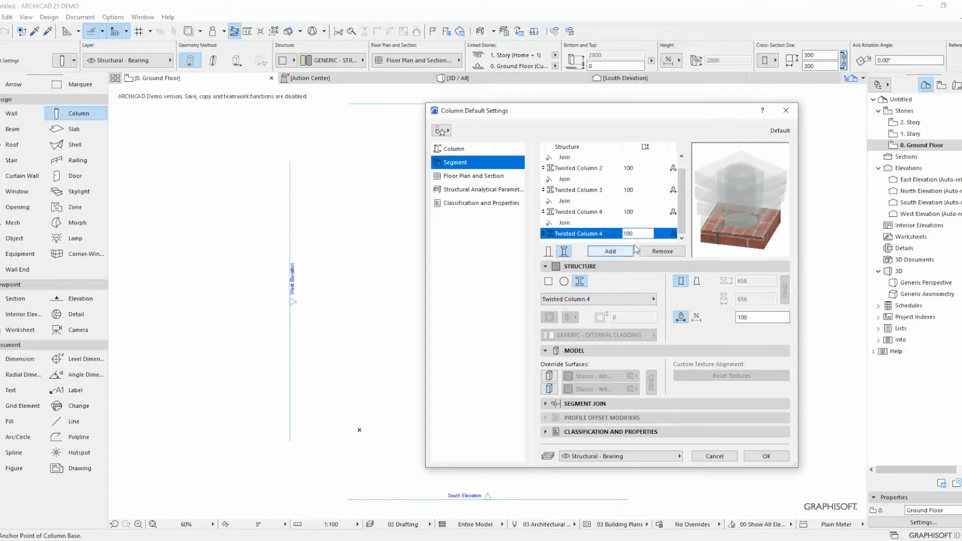
pyautogui.click(621, 299)
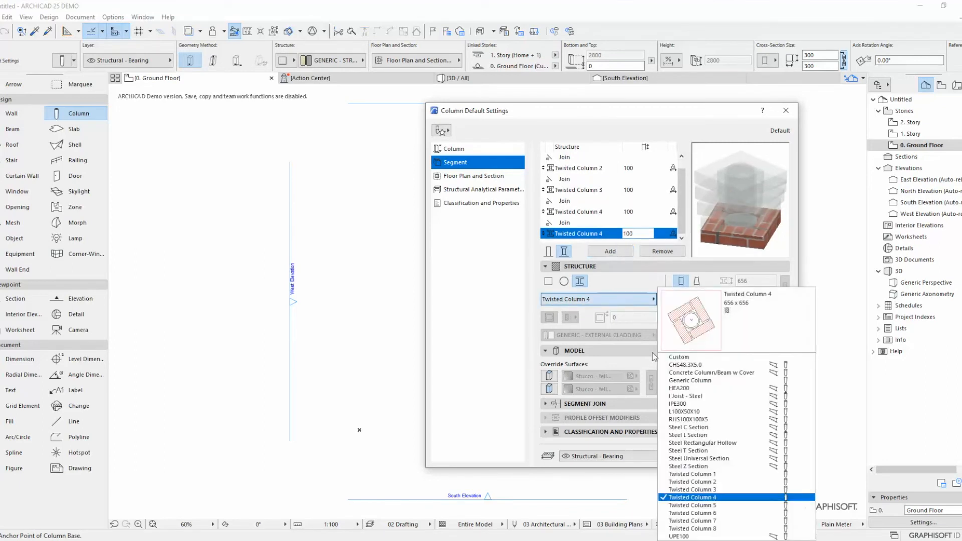
pyautogui.click(704, 505)
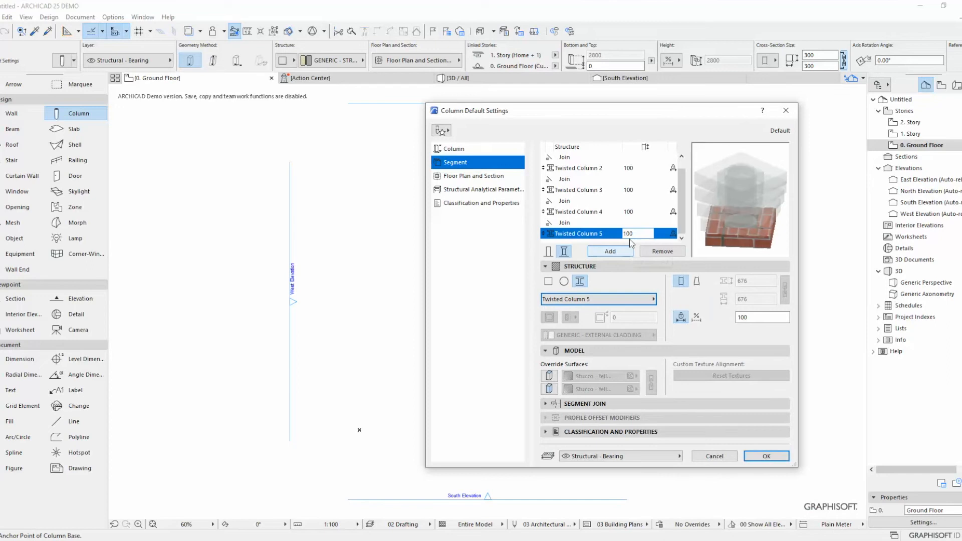
# Add the sixth and seventh column segments with the profiles Twisted Column 6 and Twisted Column 7.
pyautogui.click(615, 253)
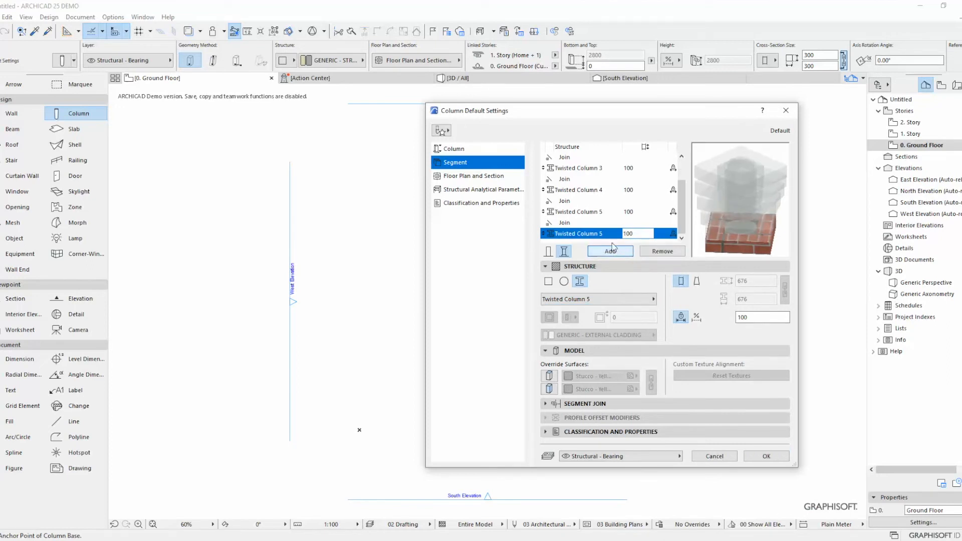
pyautogui.click(606, 299)
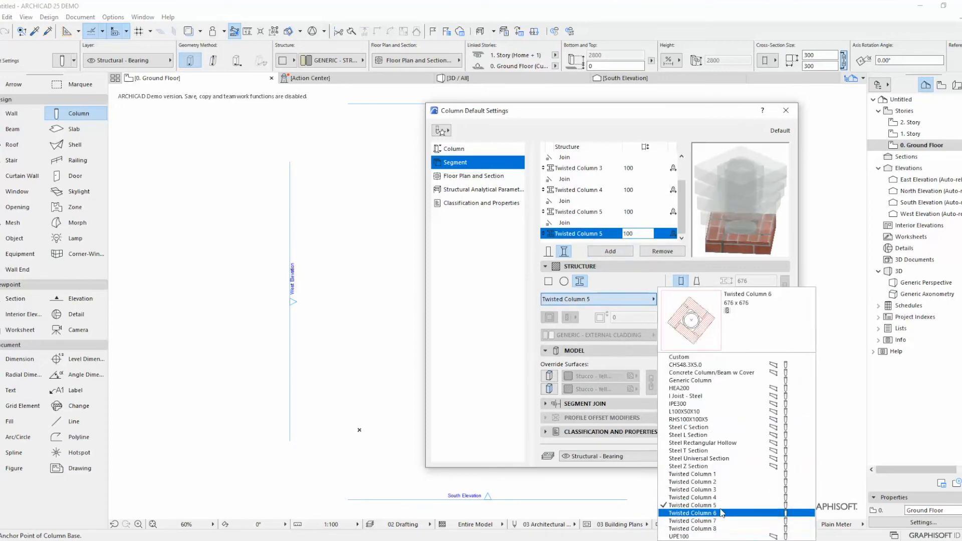
pyautogui.click(692, 513)
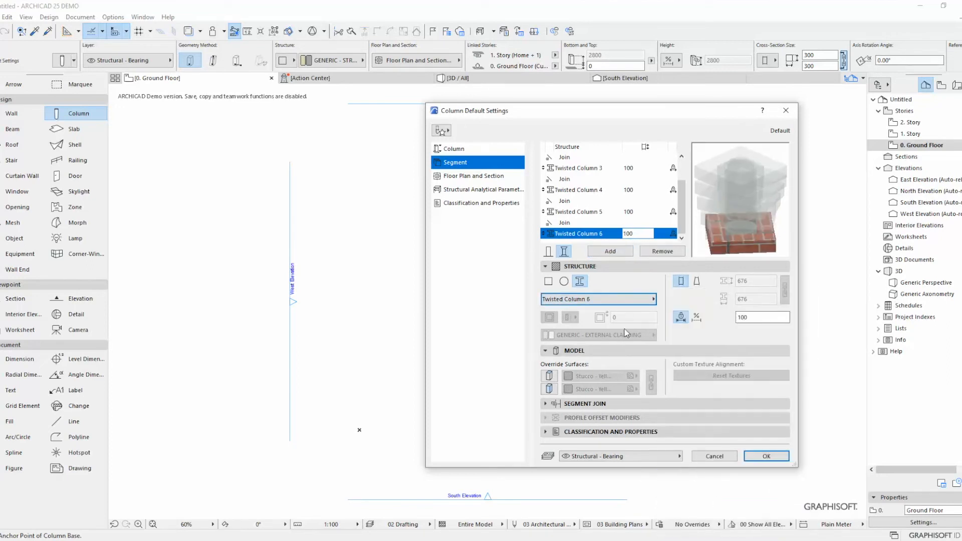
pyautogui.click(608, 253)
pyautogui.click(624, 299)
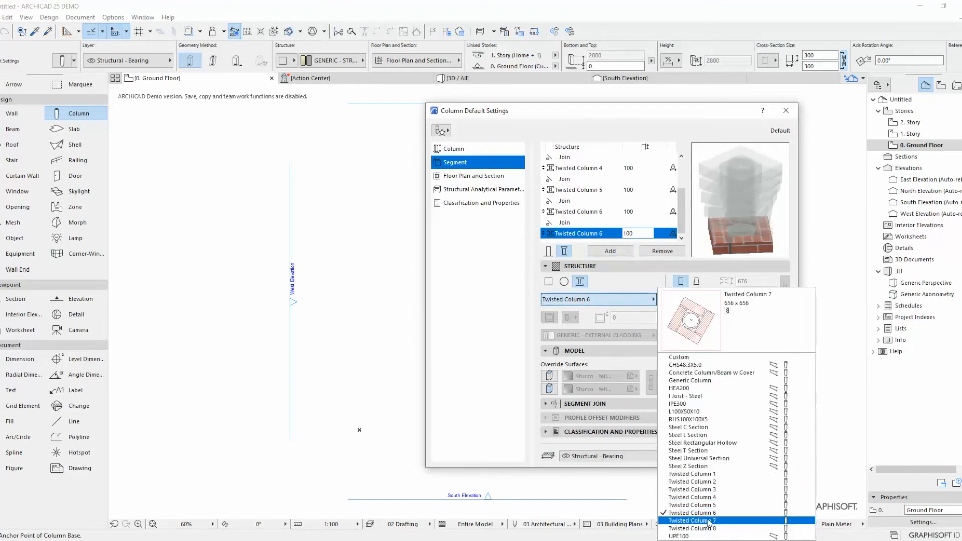
pyautogui.click(710, 522)
# Add an eighth segment with the Twisted Column 8 profile and a ninth that restarts the sequence with Twisted Column 1.
pyautogui.click(609, 251)
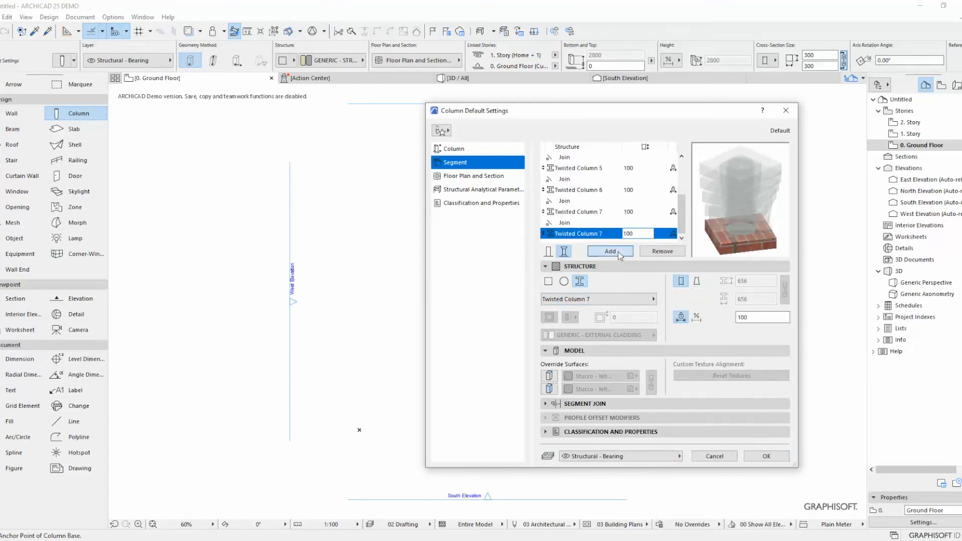
pyautogui.click(620, 300)
pyautogui.click(709, 531)
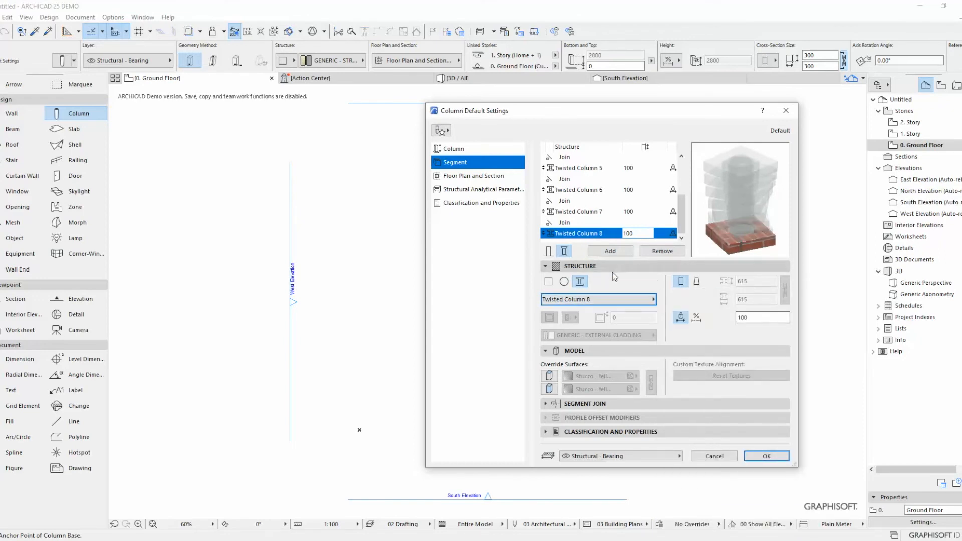
pyautogui.click(611, 252)
pyautogui.click(618, 300)
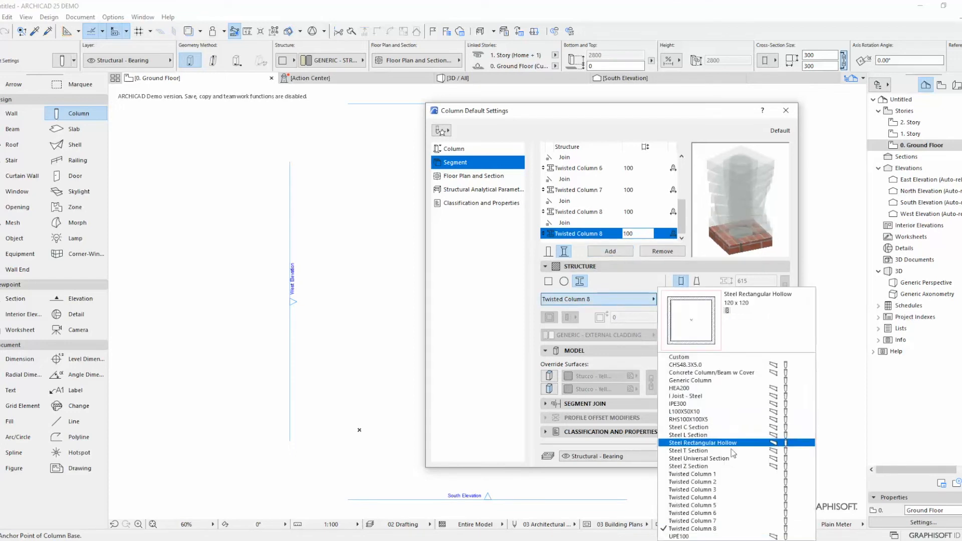
pyautogui.click(722, 461)
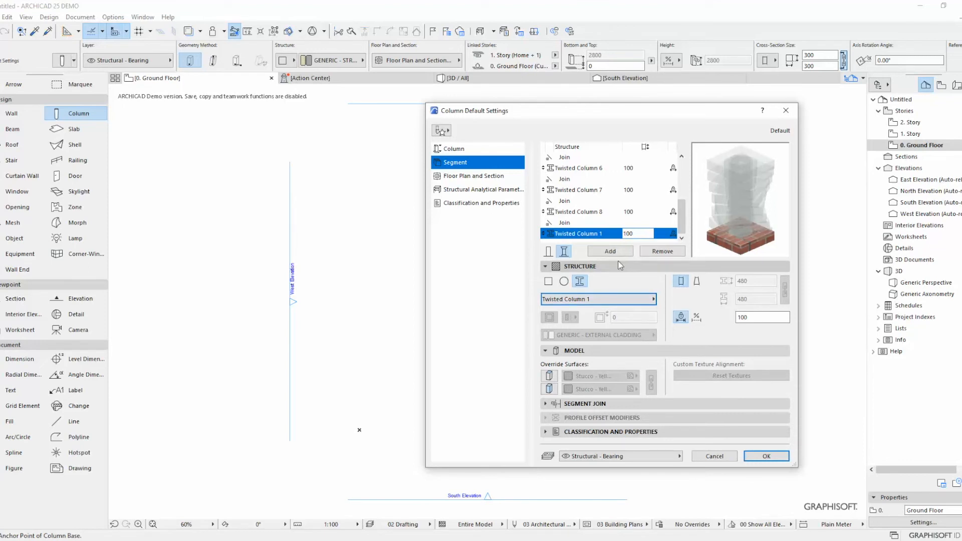
# Continue the repeated sequence with two more column segments using the profiles Twisted Column 2 and Twisted Column 3.
pyautogui.click(610, 251)
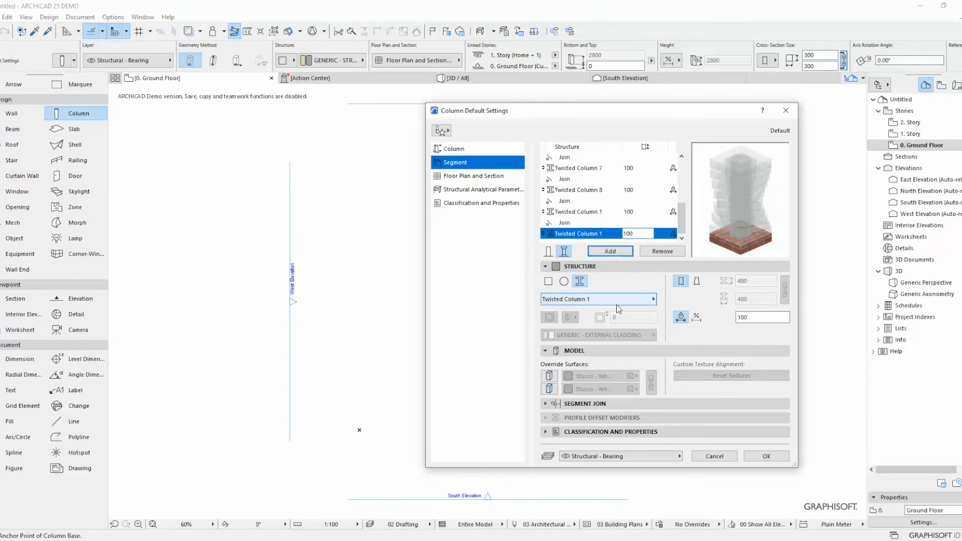
pyautogui.click(617, 303)
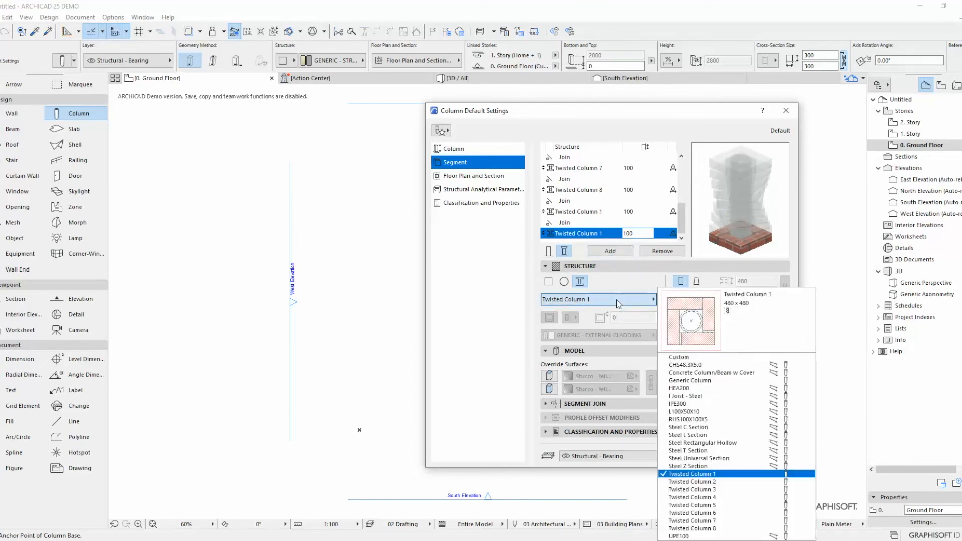
pyautogui.click(714, 483)
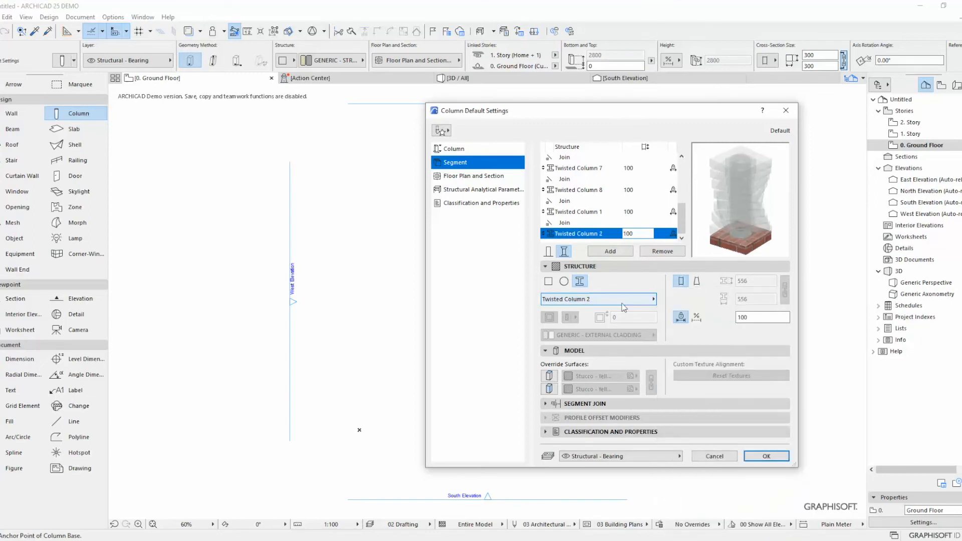
pyautogui.click(624, 301)
pyautogui.click(623, 301)
pyautogui.click(602, 252)
pyautogui.click(612, 300)
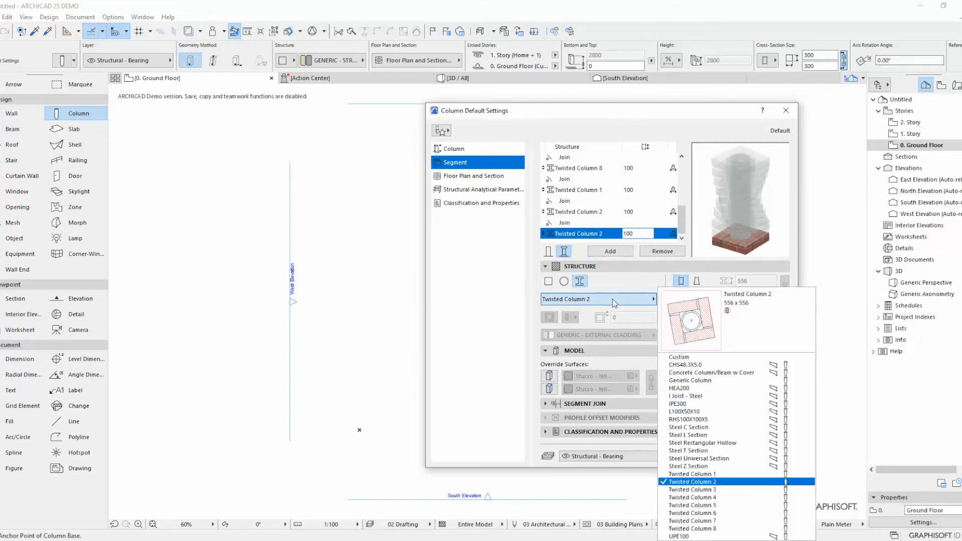
pyautogui.click(725, 491)
# Add two more 100-long column segments with the profiles Twisted Column 4 and Twisted Column 5.
pyautogui.click(608, 252)
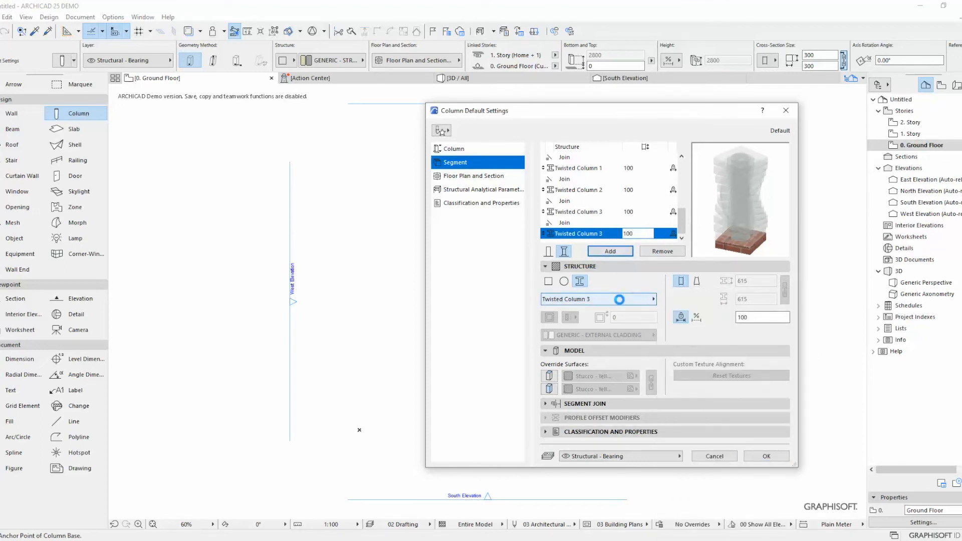
pyautogui.click(612, 299)
pyautogui.click(717, 498)
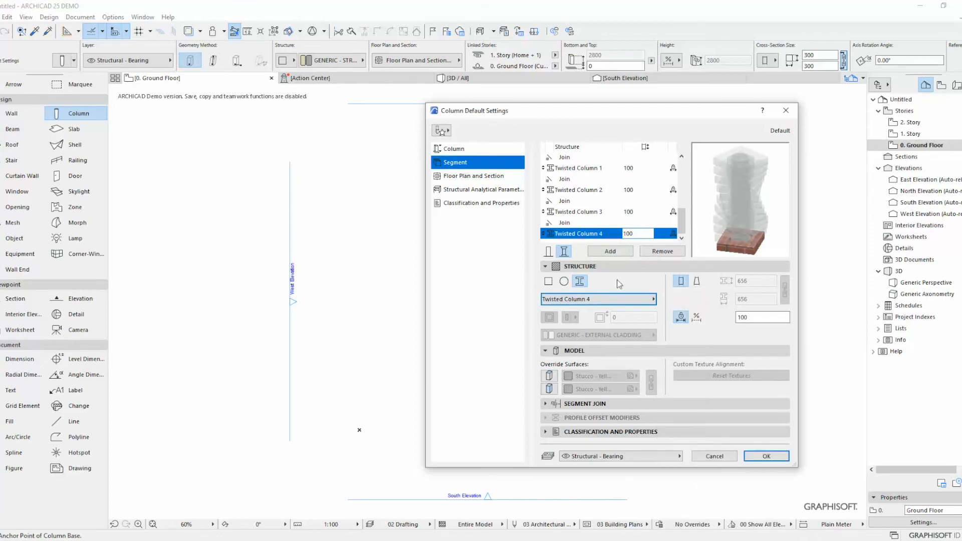
pyautogui.click(611, 251)
pyautogui.click(630, 300)
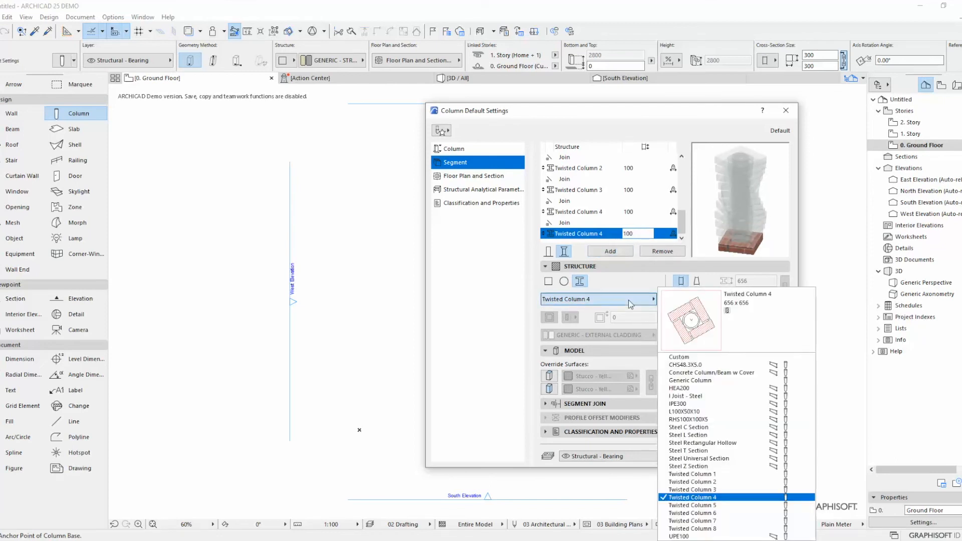
pyautogui.click(717, 504)
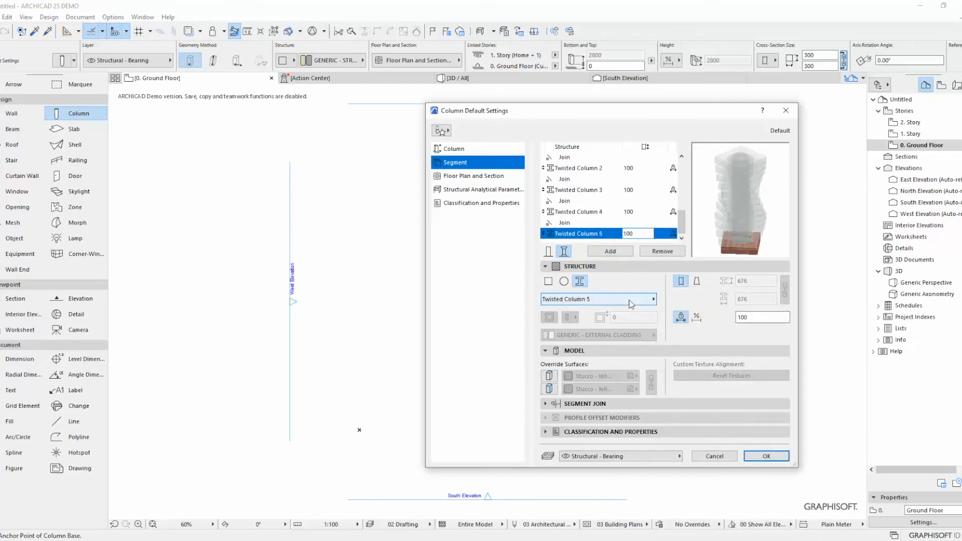
# Extend the stack with two segments using the profiles Twisted Column 6 and Twisted Column 7.
pyautogui.click(622, 252)
pyautogui.click(620, 300)
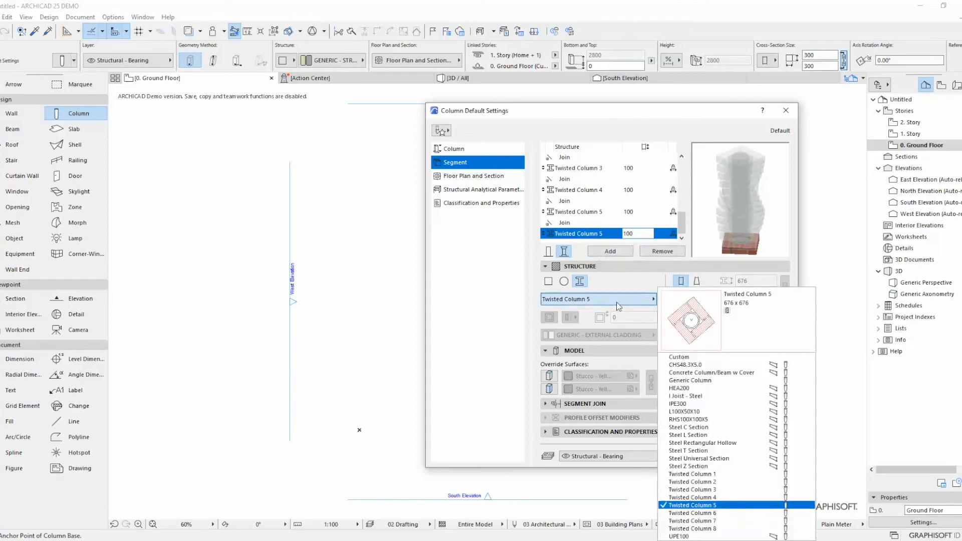
pyautogui.click(718, 512)
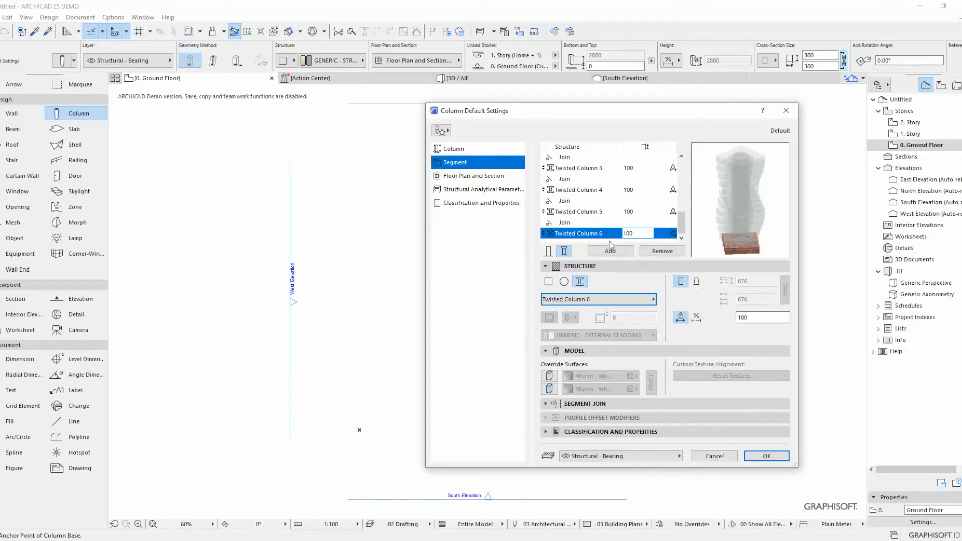
pyautogui.click(611, 252)
pyautogui.click(620, 299)
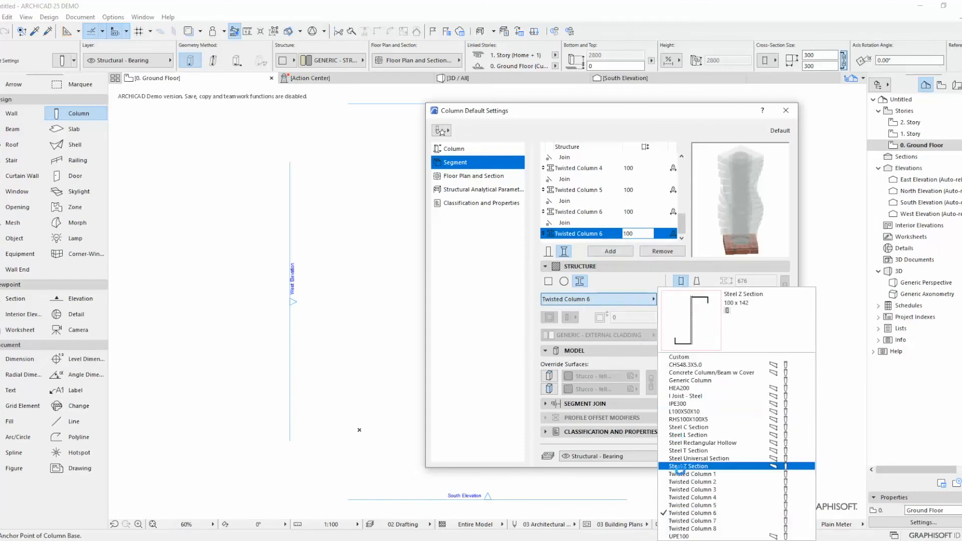
pyautogui.click(701, 529)
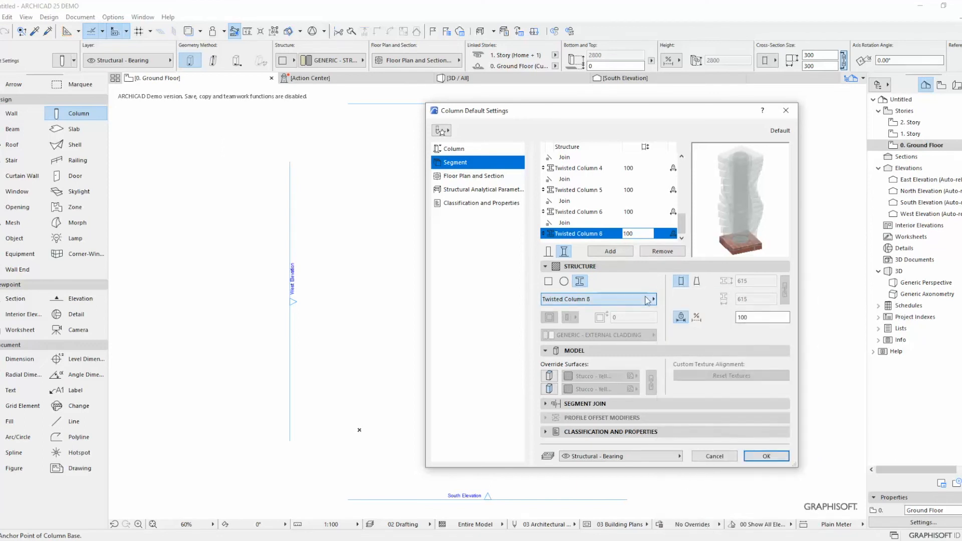
pyautogui.click(620, 300)
pyautogui.click(702, 520)
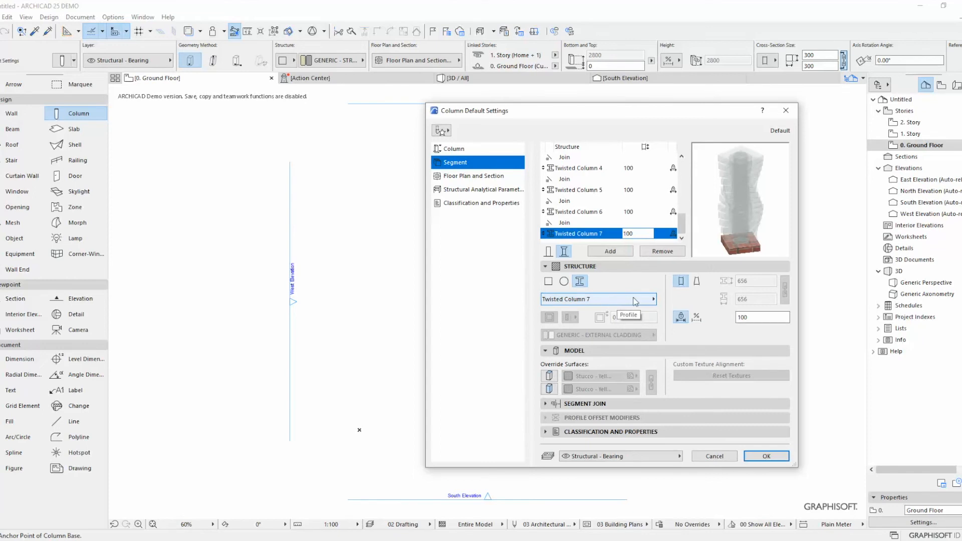
# Add a closing segment with the Twisted Column 8 profile and place the column near the middle of the Ground Floor plan.
pyautogui.click(622, 251)
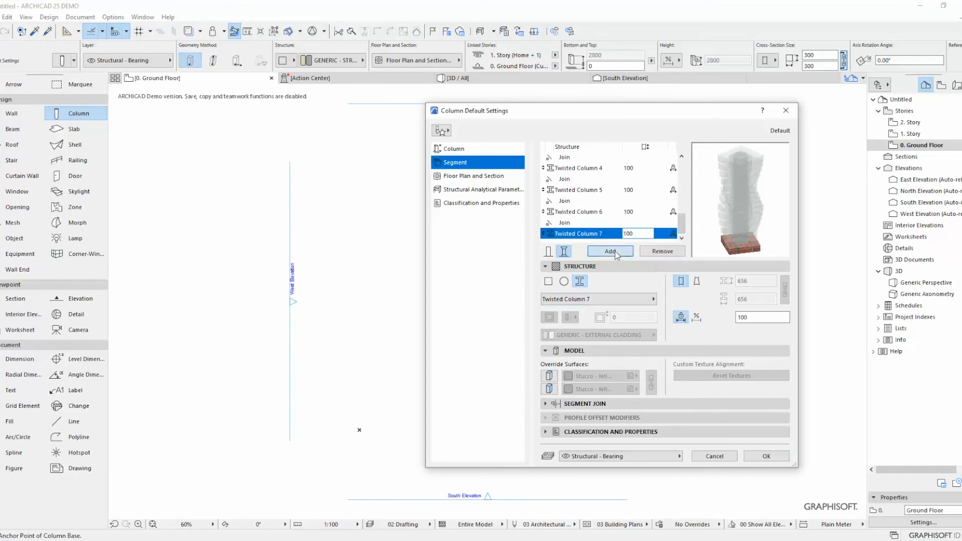
pyautogui.click(636, 300)
pyautogui.click(701, 532)
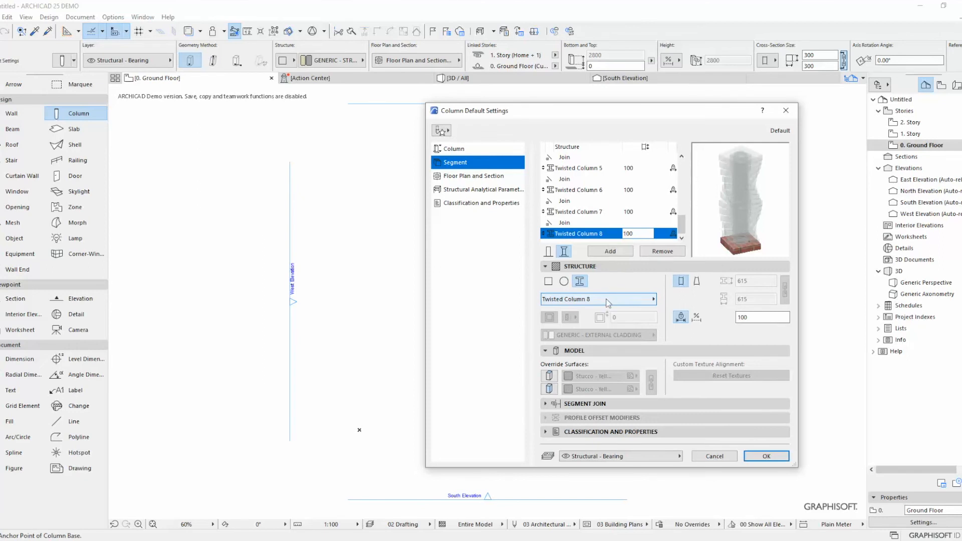
pyautogui.click(775, 458)
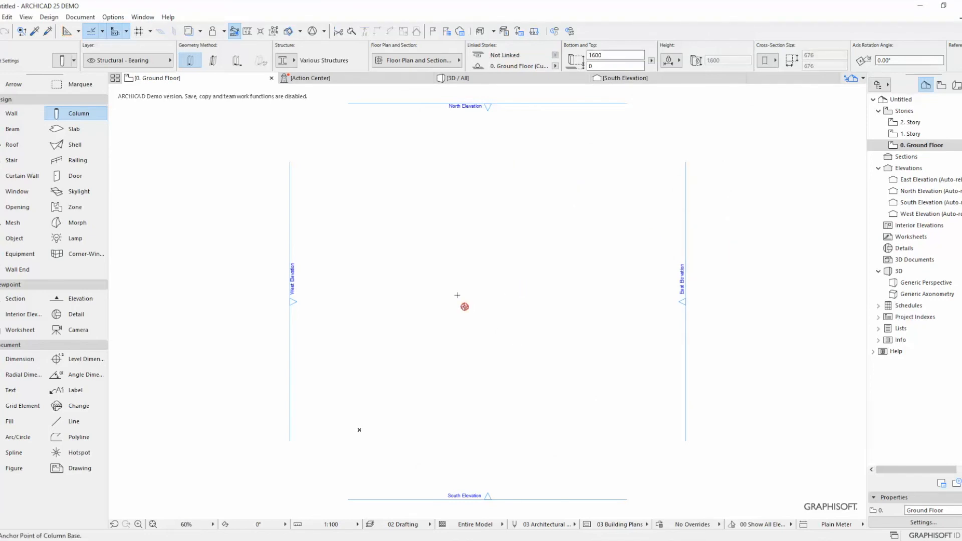
pyautogui.press('Escape')
# Examine the placed twisted column in plan and from several angles in the 3D view.
pyautogui.scroll(10, 457, 297)
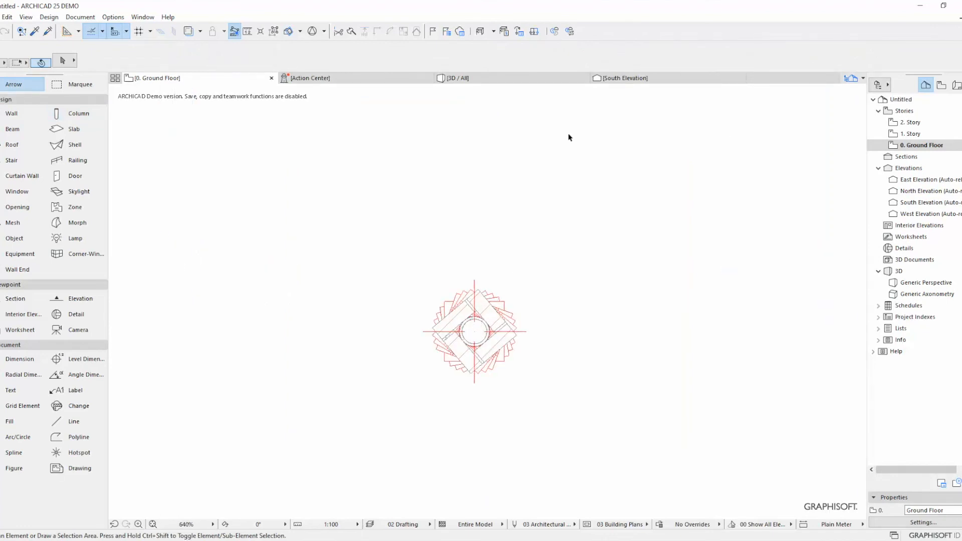
pyautogui.click(531, 77)
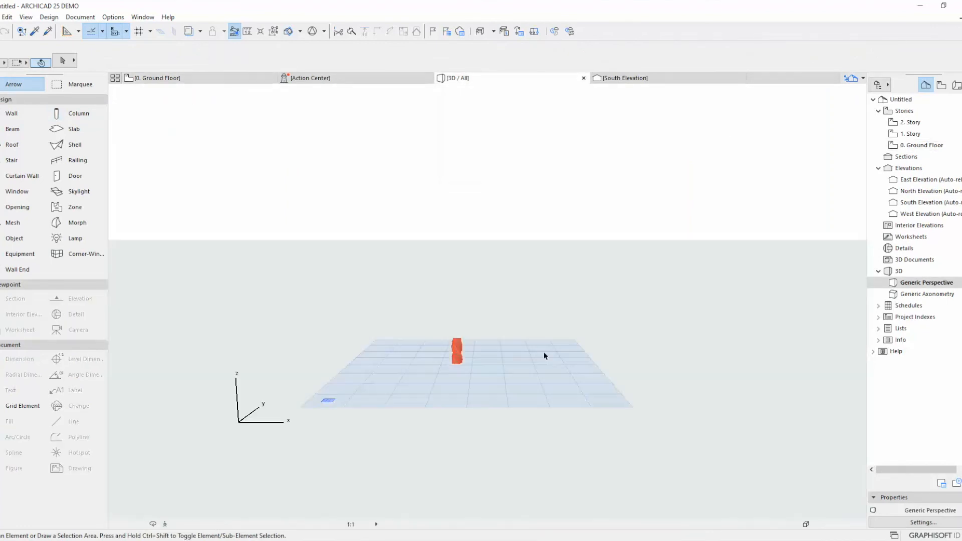
pyautogui.scroll(10, 449, 360)
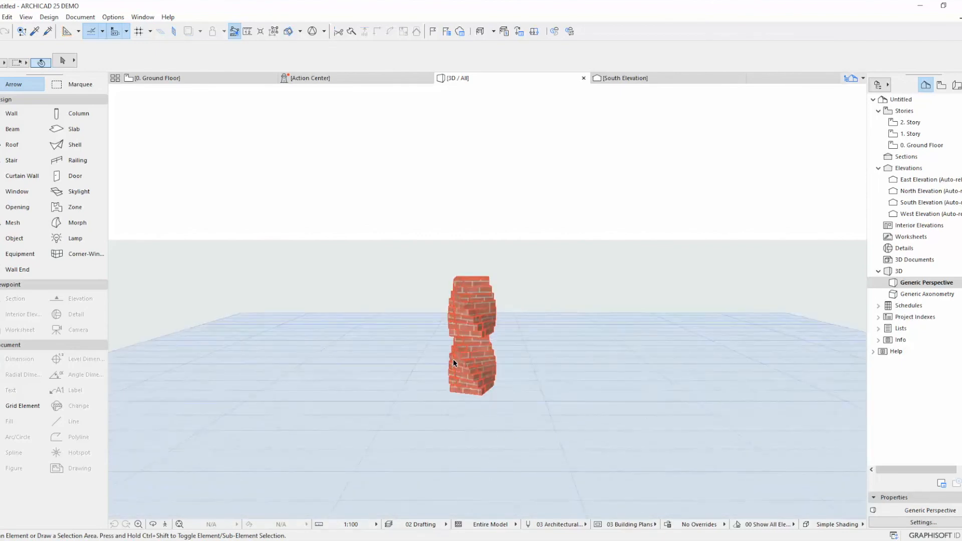
pyautogui.scroll(5, 453, 362)
pyautogui.keyDown('shift'); pyautogui.moveTo(490, 354); pyautogui.dragTo(490, 412, button='middle'); pyautogui.keyUp('shift')
pyautogui.scroll(-3, 580, 395)
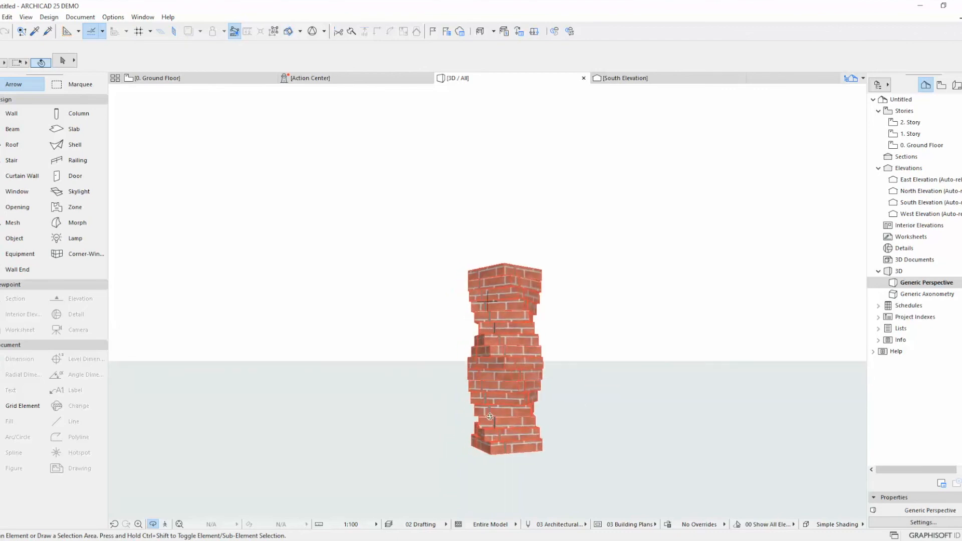
# Edit the column placed on the Ground Floor plan, adding segments with the profiles Twisted Column 1 and Twisted Column 2.
pyautogui.click(214, 78)
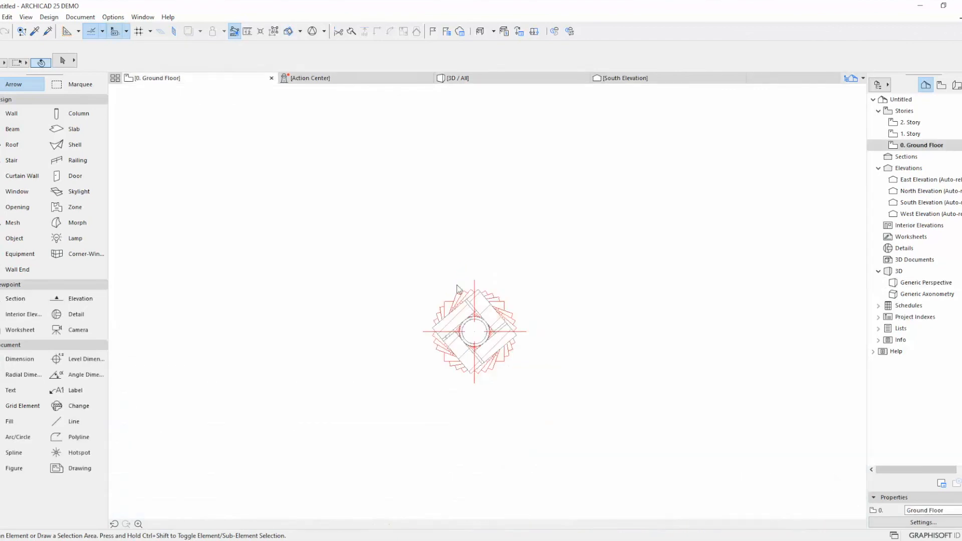
pyautogui.click(477, 333)
pyautogui.click(62, 60)
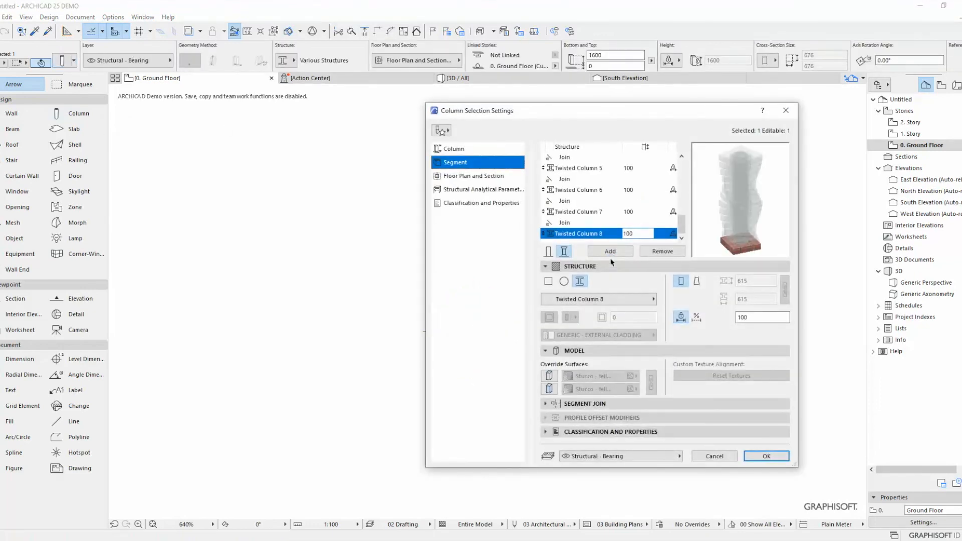
pyautogui.click(610, 252)
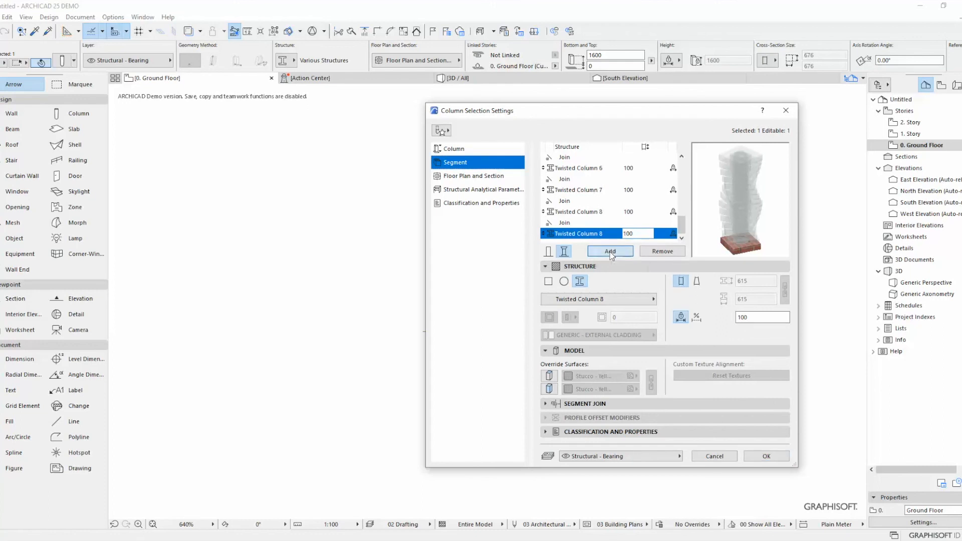
pyautogui.click(632, 300)
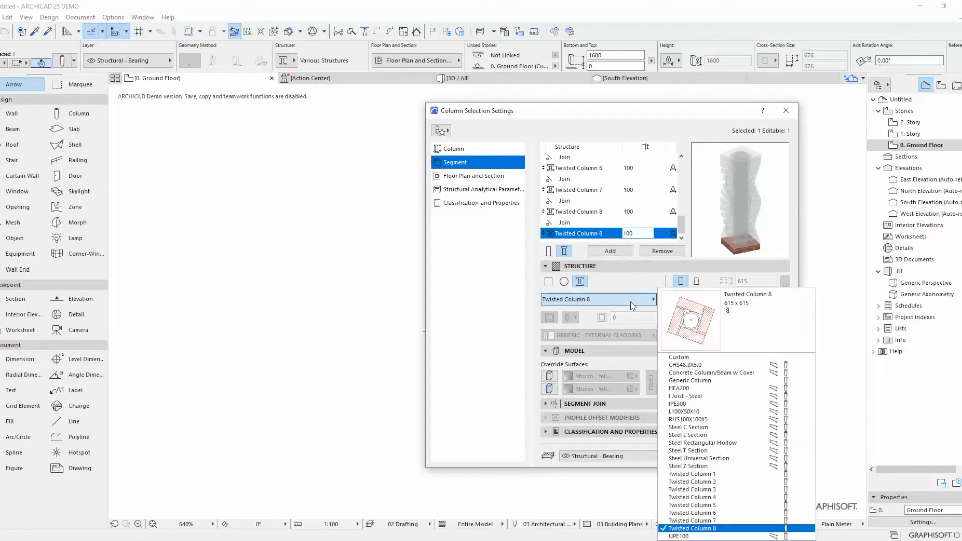
pyautogui.click(721, 474)
pyautogui.click(611, 252)
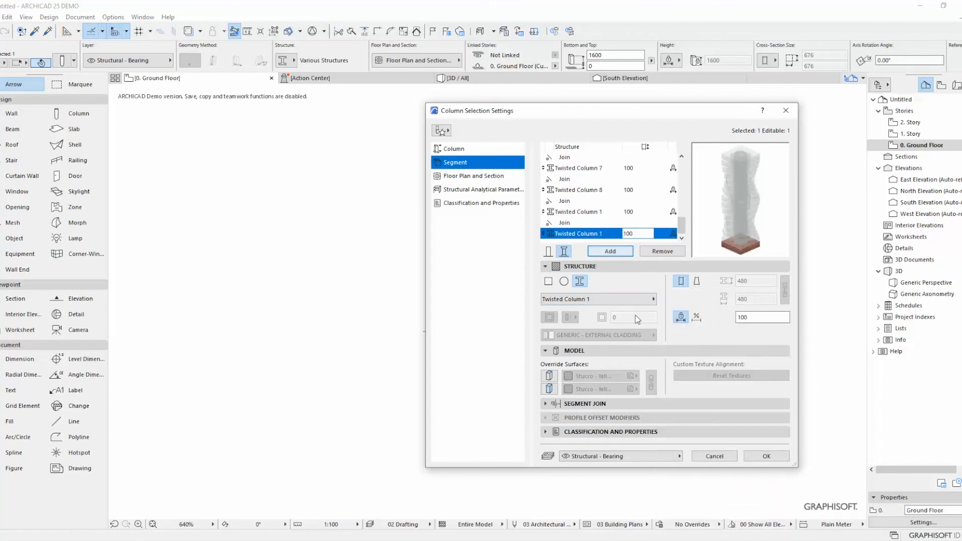
pyautogui.click(626, 299)
pyautogui.click(696, 483)
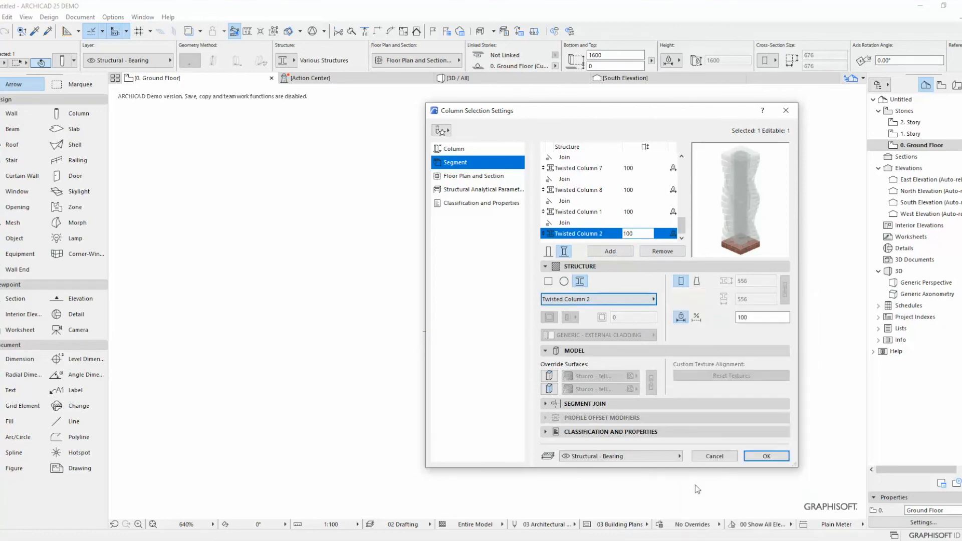
# Add two segments to the selected column with the profiles Twisted Column 3 and Twisted Column 4.
pyautogui.click(610, 251)
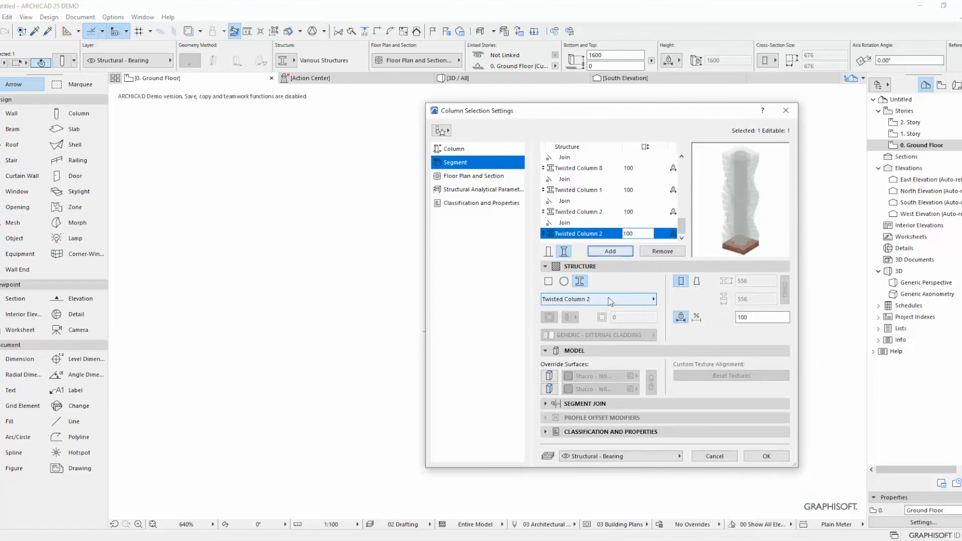
pyautogui.click(608, 299)
pyautogui.click(706, 490)
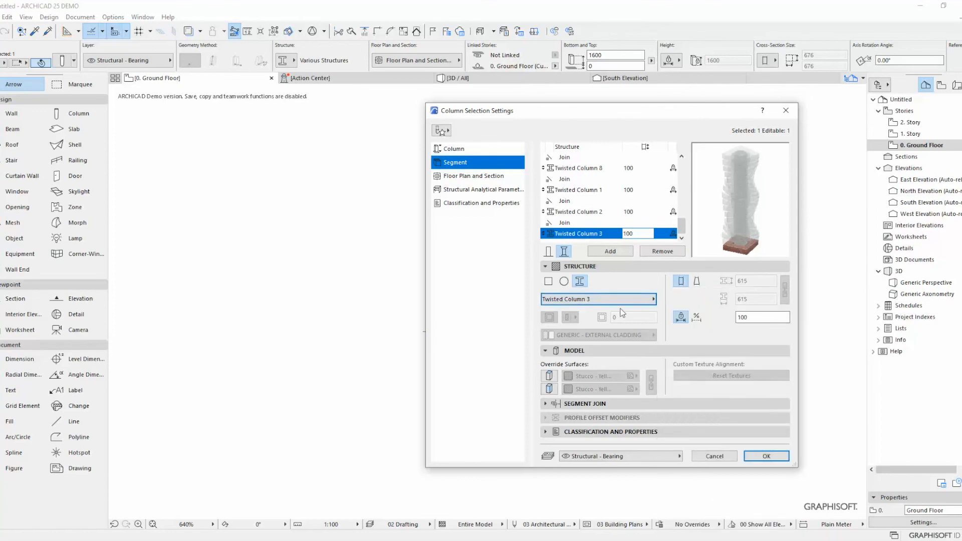
pyautogui.click(611, 251)
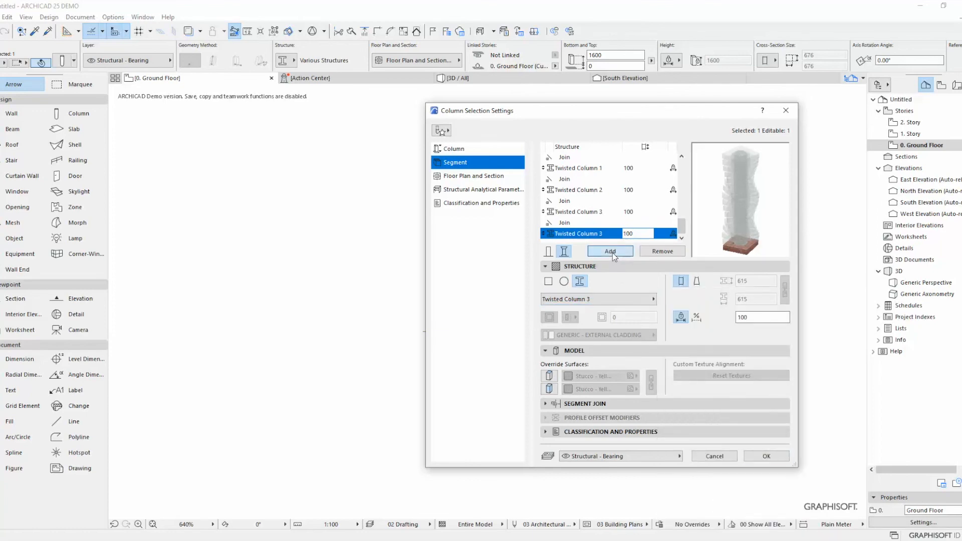
pyautogui.click(624, 299)
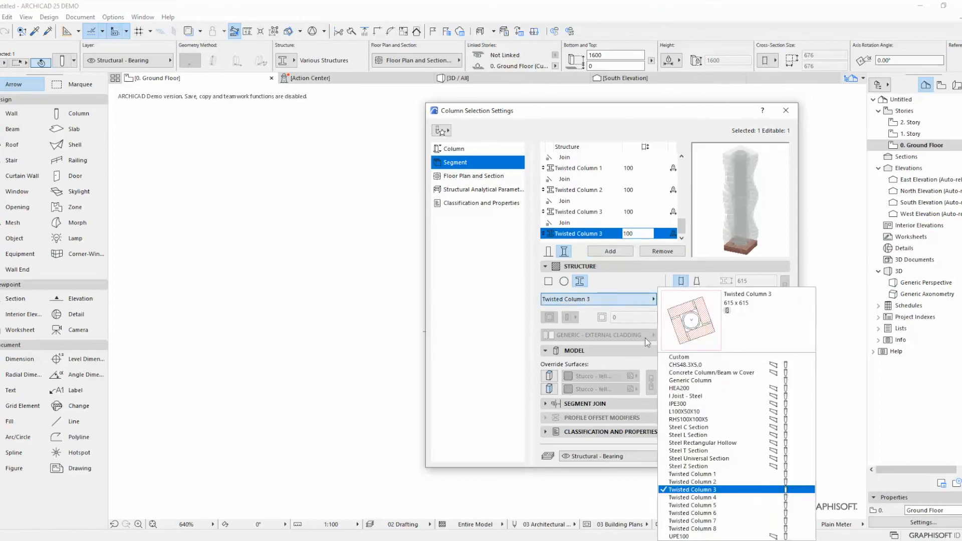
pyautogui.click(732, 498)
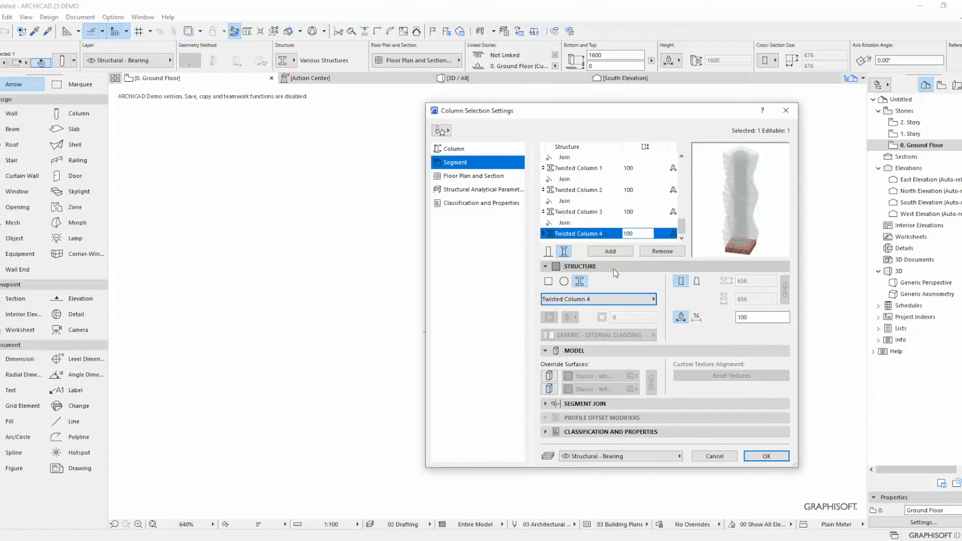
# Add two segments to the selected column with the profiles Twisted Column 5 and Twisted Column 6.
pyautogui.click(609, 252)
pyautogui.click(617, 299)
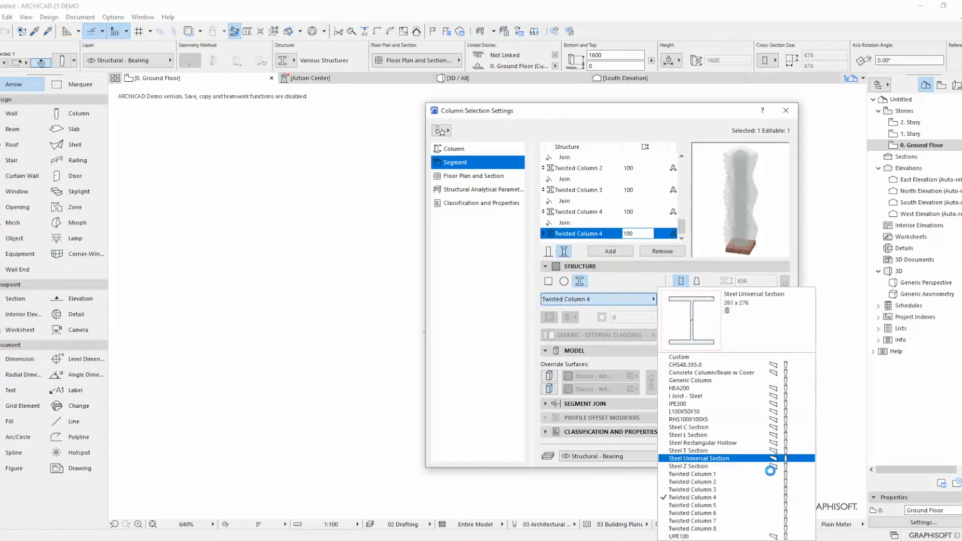
pyautogui.click(751, 502)
pyautogui.click(625, 252)
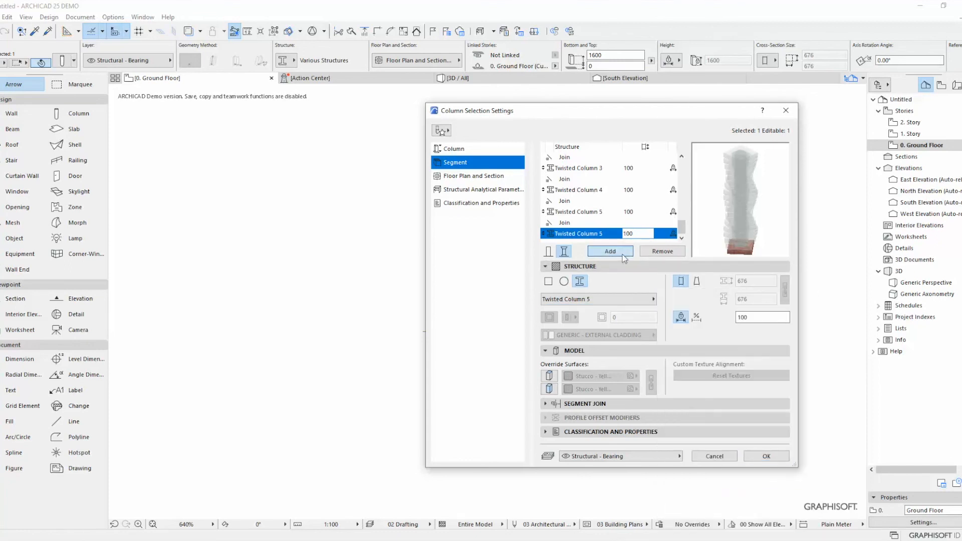
pyautogui.click(623, 299)
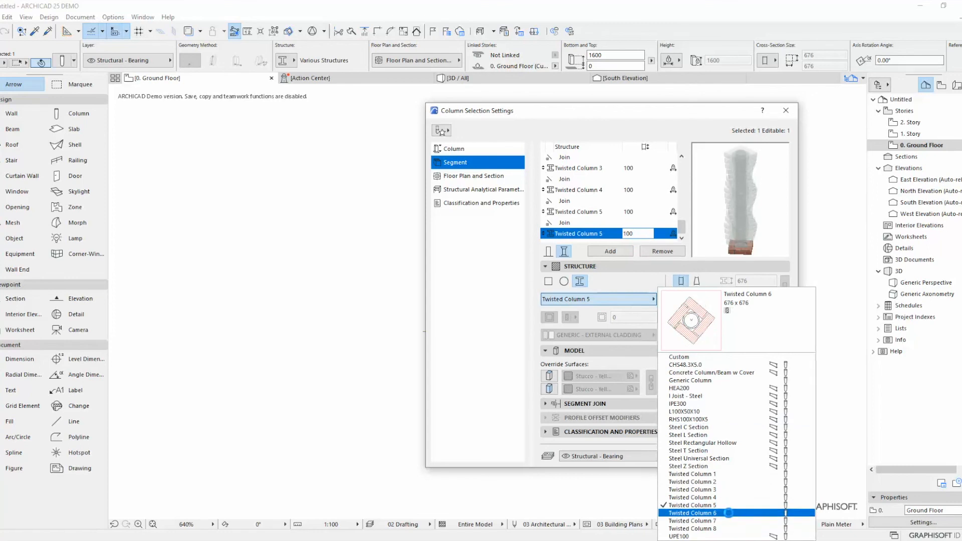
pyautogui.click(726, 512)
# Add the last two segments with the profiles Twisted Column 7 and Twisted Column 8, and apply the settings to the column.
pyautogui.click(615, 252)
pyautogui.click(621, 299)
pyautogui.click(728, 521)
pyautogui.click(610, 252)
pyautogui.click(640, 300)
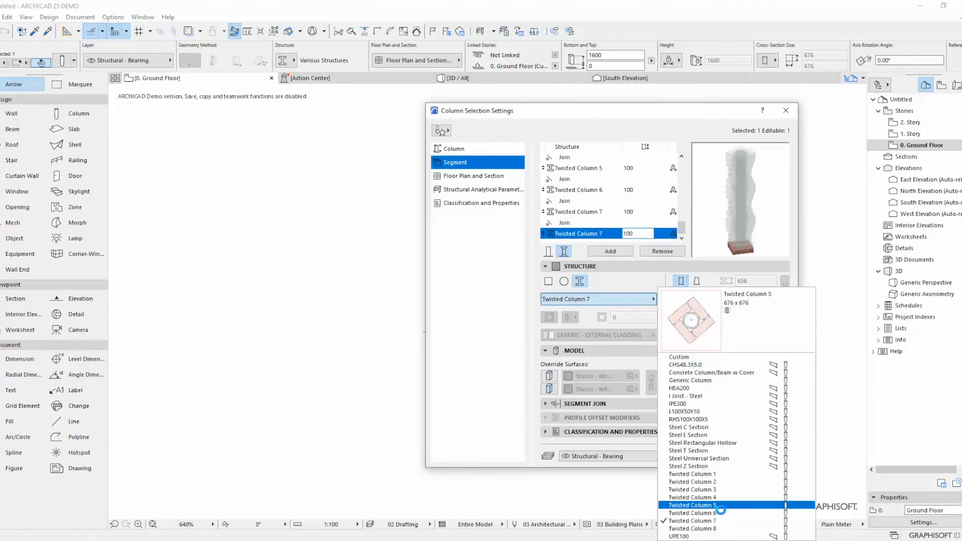
pyautogui.click(728, 529)
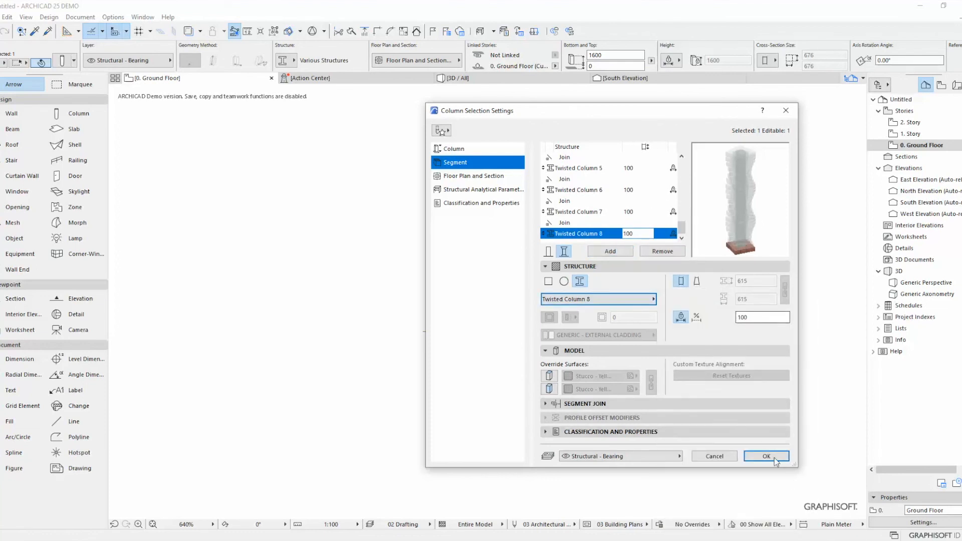
pyautogui.click(766, 456)
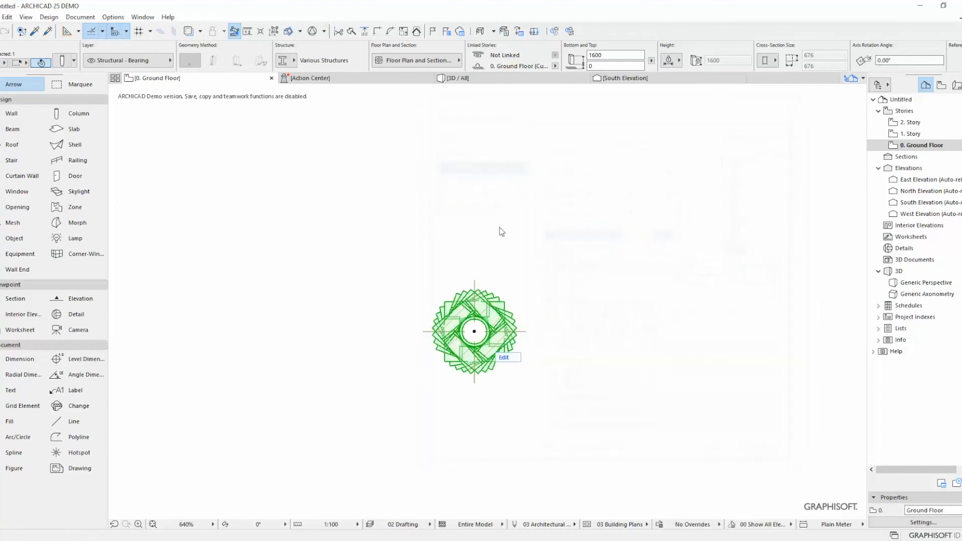
# Examine the extended twisted brick column in the 3D view.
pyautogui.click(462, 79)
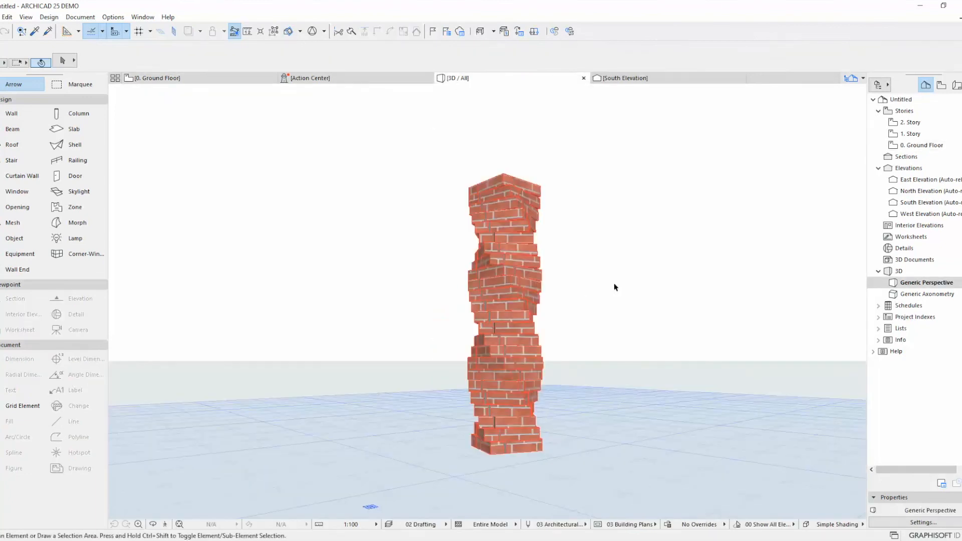
pyautogui.scroll(5, 556, 356)
pyautogui.scroll(-5, 526, 370)
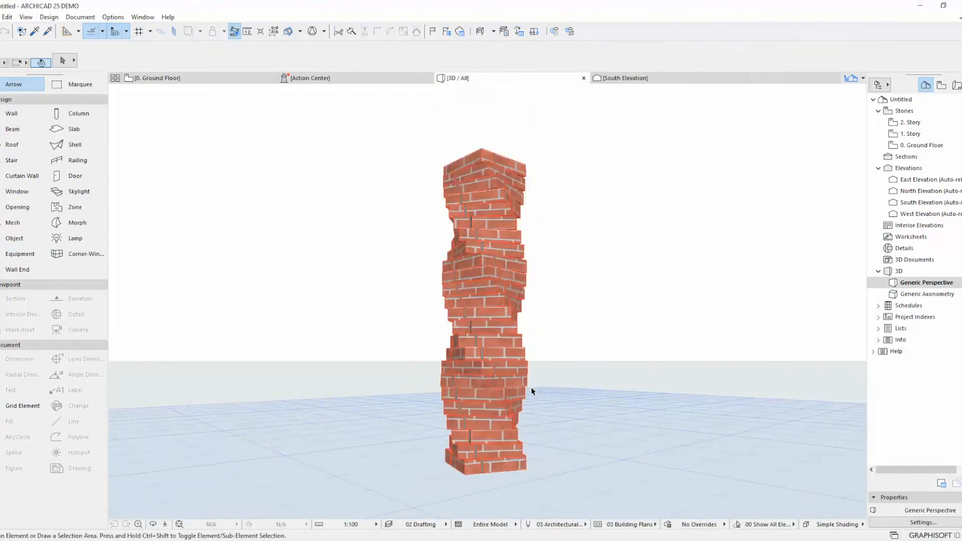
pyautogui.moveTo(516, 384)
pyautogui.mouseDown(button='middle')
pyautogui.moveTo(532, 392)
pyautogui.moveTo(512, 383)
pyautogui.mouseUp(button='middle')
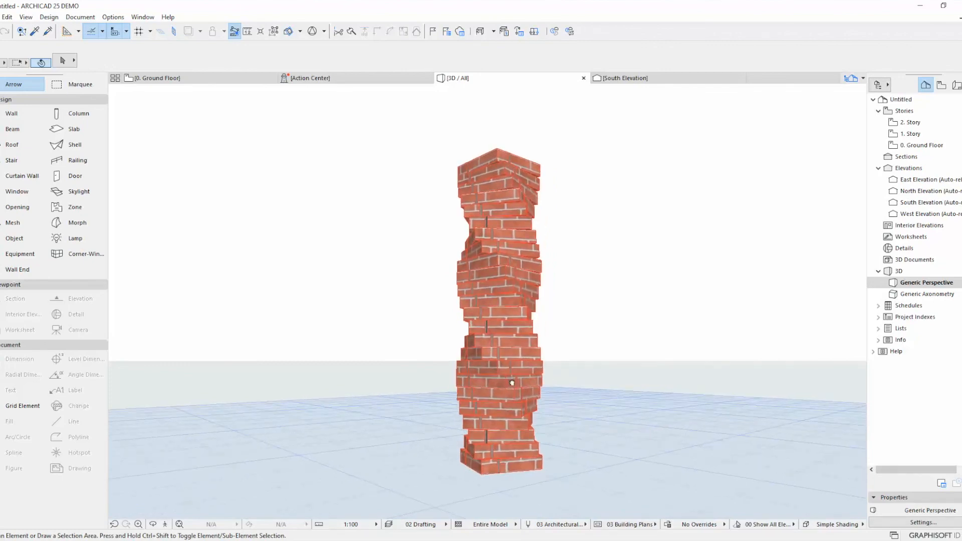
pyautogui.moveTo(626, 319); pyautogui.dragTo(598, 312, button='middle')
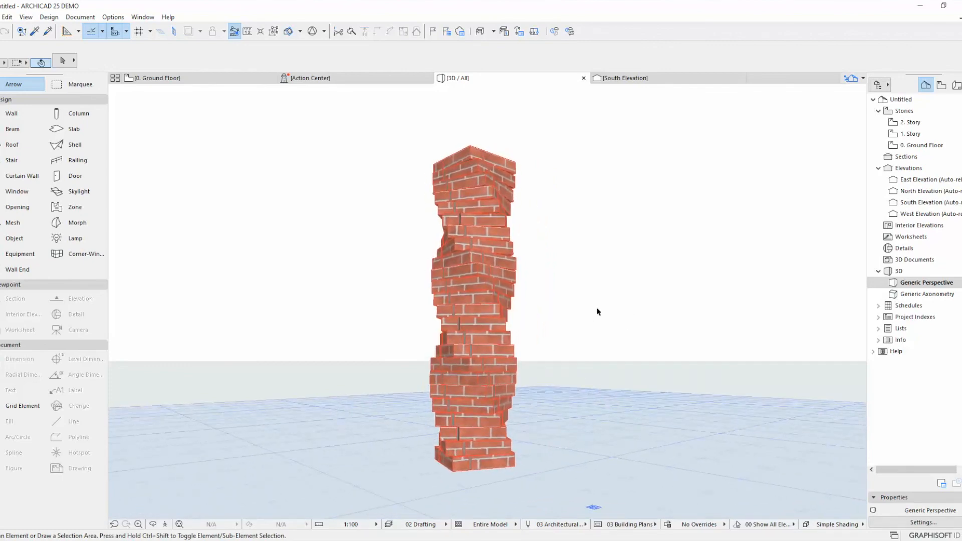